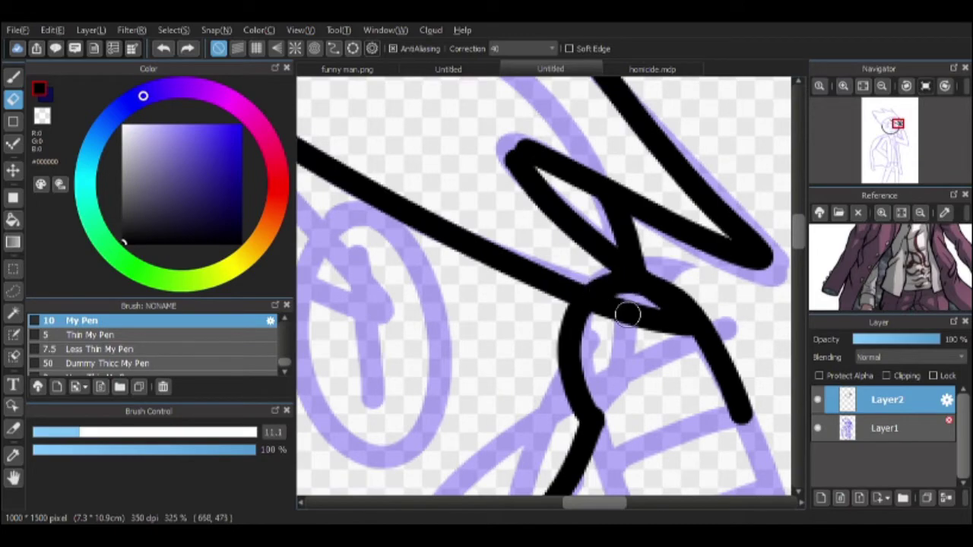
# Step: Erase the stray outline arc that overlaps the hair beside the ear
pyautogui.scroll(-4, 590, 276)
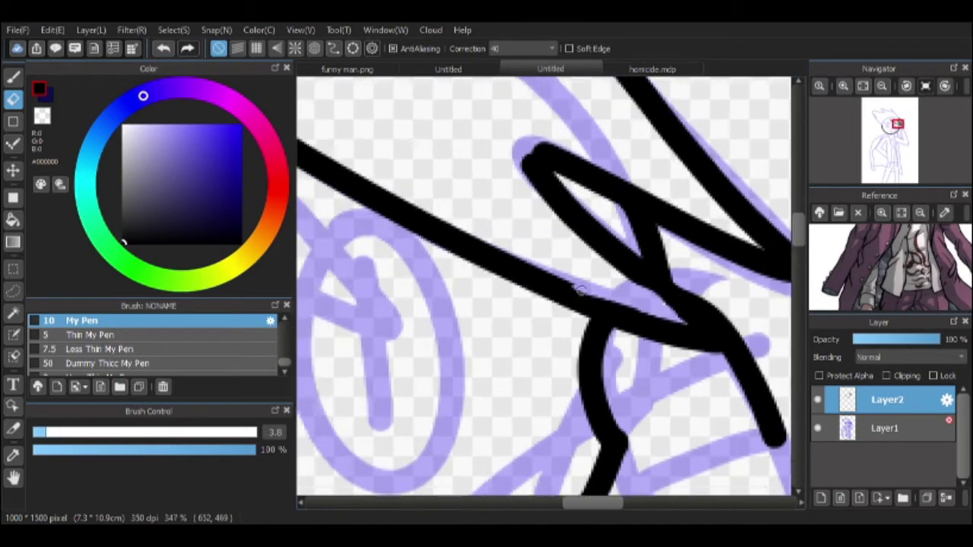
pyautogui.press('b')
pyautogui.scroll(-4, 430, 227)
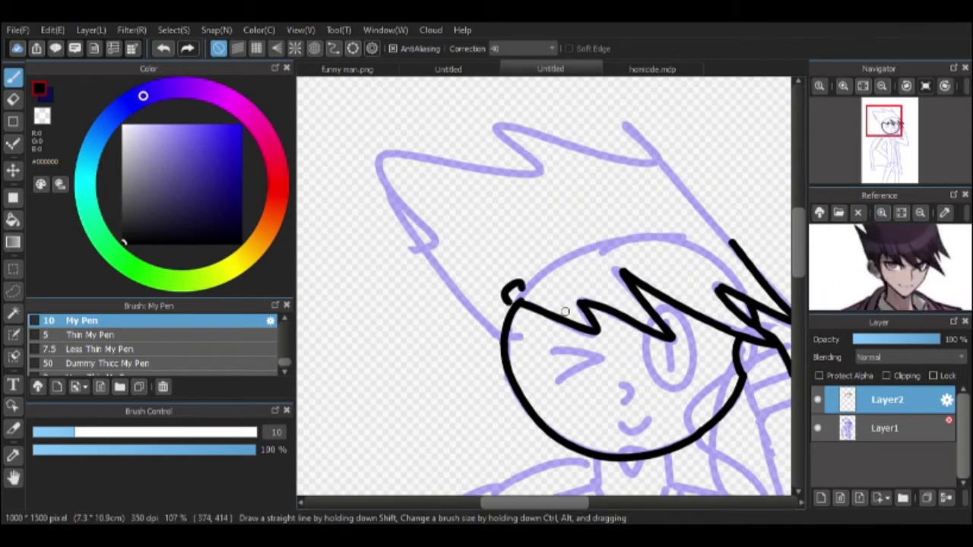
# Step: Redraw the edge of the face at the fringe's outer corner and trim the excess line
pyautogui.moveTo(513, 285); pyautogui.dragTo(543, 383)
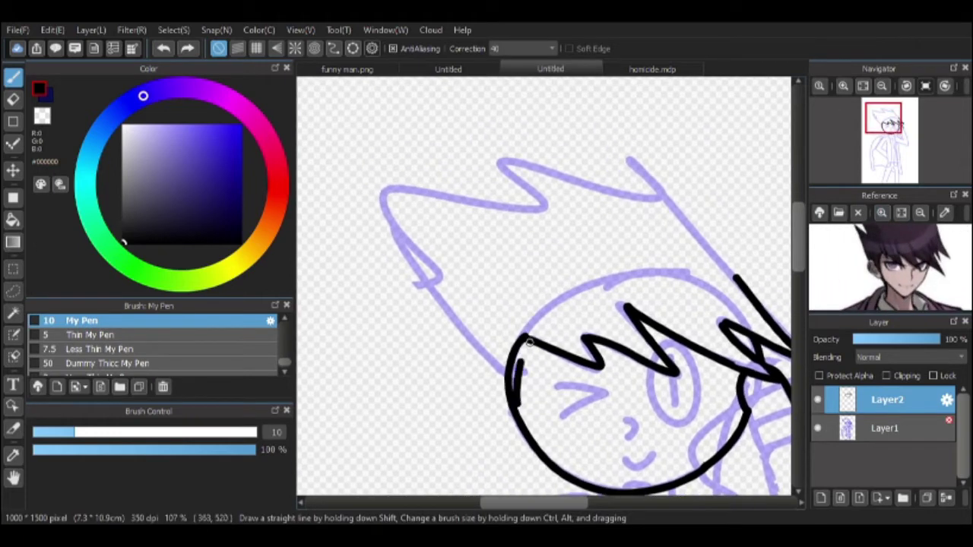
pyautogui.hotkey('ctrl', 'z')
pyautogui.press('e')
pyautogui.scroll(2, 529, 364)
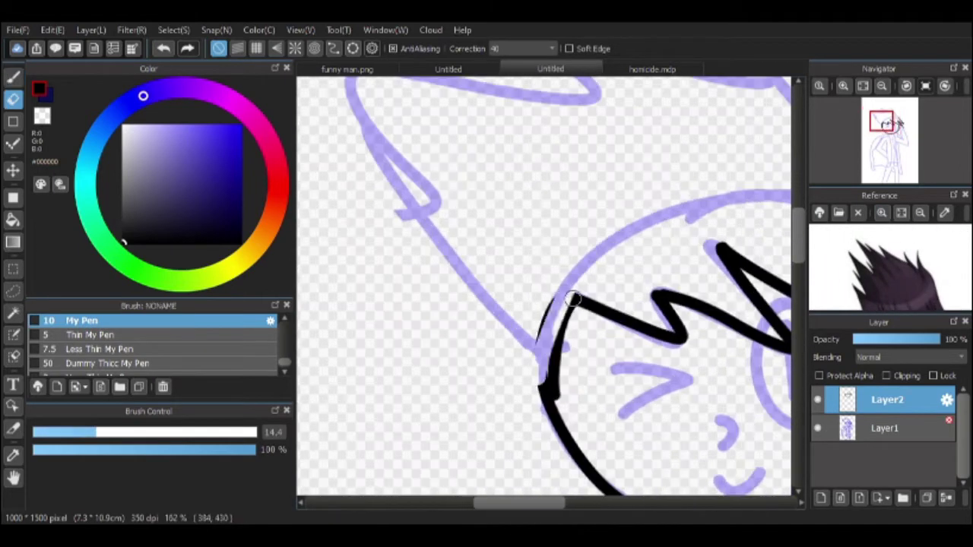
pyautogui.hotkey('ctrl', 'y')
# Step: Ink the back edge and spiky top of the hair over the sketch with the 10 px My Pen brush
pyautogui.scroll(-2, 444, 242)
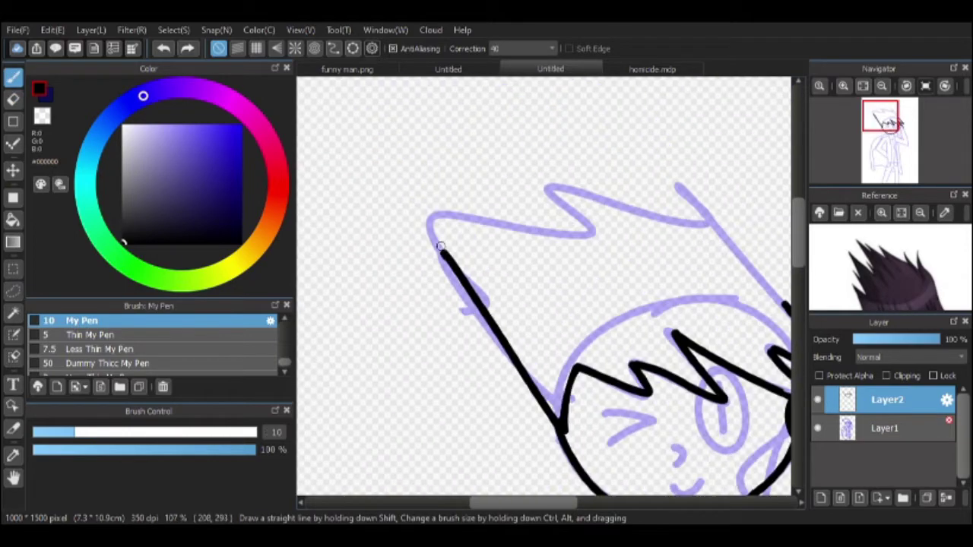
pyautogui.moveTo(616, 177); pyautogui.dragTo(680, 232)
pyautogui.scroll(3, 480, 271)
pyautogui.press('b')
pyautogui.moveTo(532, 259)
pyautogui.mouseDown()
pyautogui.moveTo(560, 282)
pyautogui.moveTo(556, 309)
pyautogui.mouseUp()
pyautogui.scroll(-4, 560, 282)
pyautogui.scroll(4, 453, 408)
# Step: Erase the chin outline over the small goatee and ink the goatee's rounded triangle in black
pyautogui.press('e')
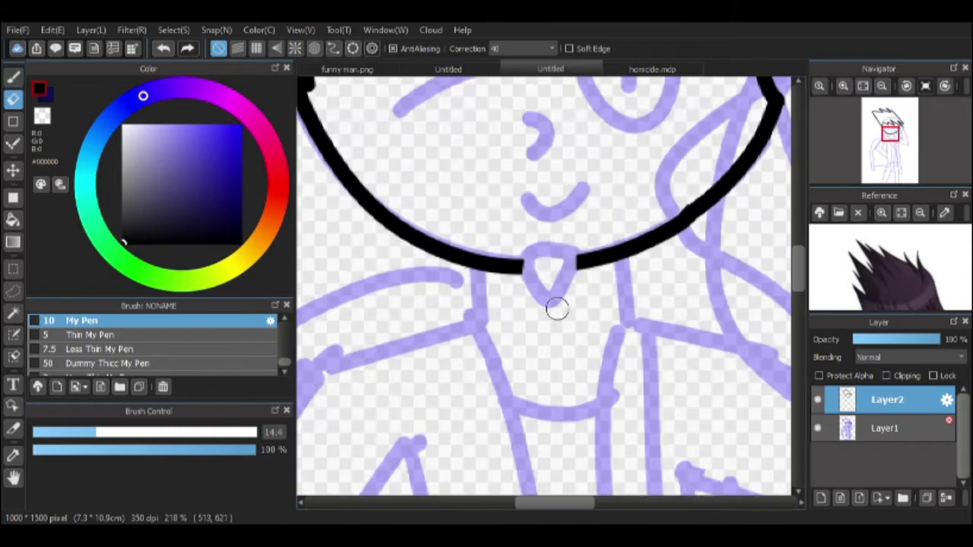
pyautogui.press('b')
pyautogui.press('3')
pyautogui.moveTo(518, 265); pyautogui.dragTo(565, 250)
# Step: Ink both sides of the neck below the chin with the 10 px My Pen brush
pyautogui.press('1')
pyautogui.moveTo(479, 267); pyautogui.dragTo(475, 339)
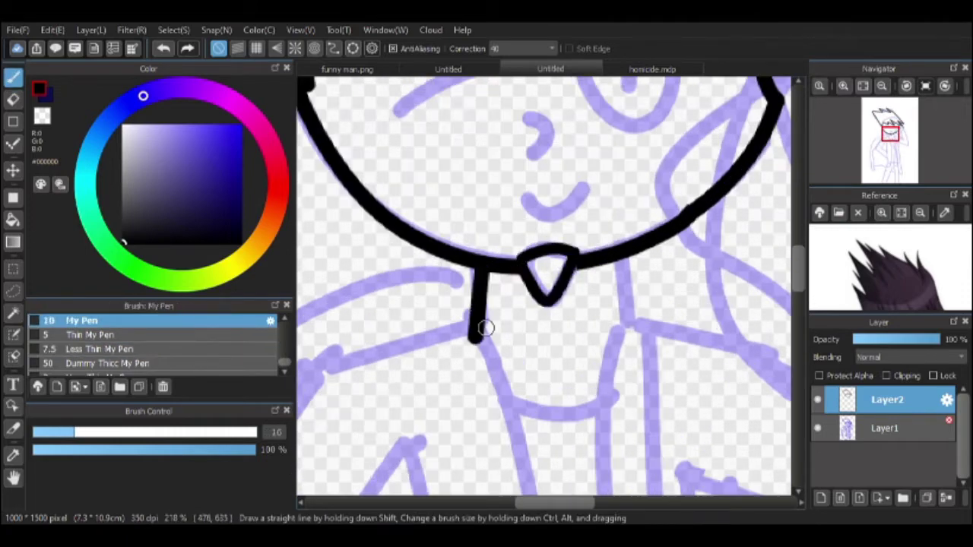
pyautogui.moveTo(625, 269); pyautogui.dragTo(633, 325)
# Step: Ink the shoulder line and the inner and outer edges of the raised arm
pyautogui.hscroll(5, 499, 276)
pyautogui.moveTo(451, 261)
pyautogui.mouseDown()
pyautogui.moveTo(591, 299)
pyautogui.moveTo(630, 133)
pyautogui.moveTo(652, 337)
pyautogui.mouseUp()
pyautogui.scroll(5, 631, 133)
pyautogui.scroll(-3, 604, 250)
pyautogui.hscroll(4, 652, 287)
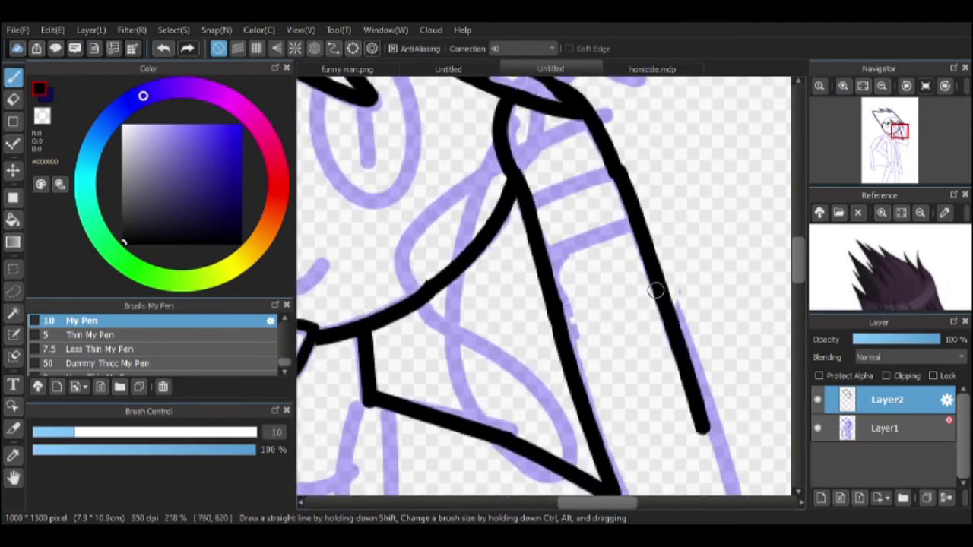
# Step: Ink the underside of the raised arm out to the elbow and join it to the outer arm line
pyautogui.scroll(-3, 614, 172)
pyautogui.moveTo(413, 343)
pyautogui.mouseDown()
pyautogui.moveTo(744, 420)
pyautogui.moveTo(771, 466)
pyautogui.mouseUp()
pyautogui.moveTo(762, 460); pyautogui.dragTo(695, 272)
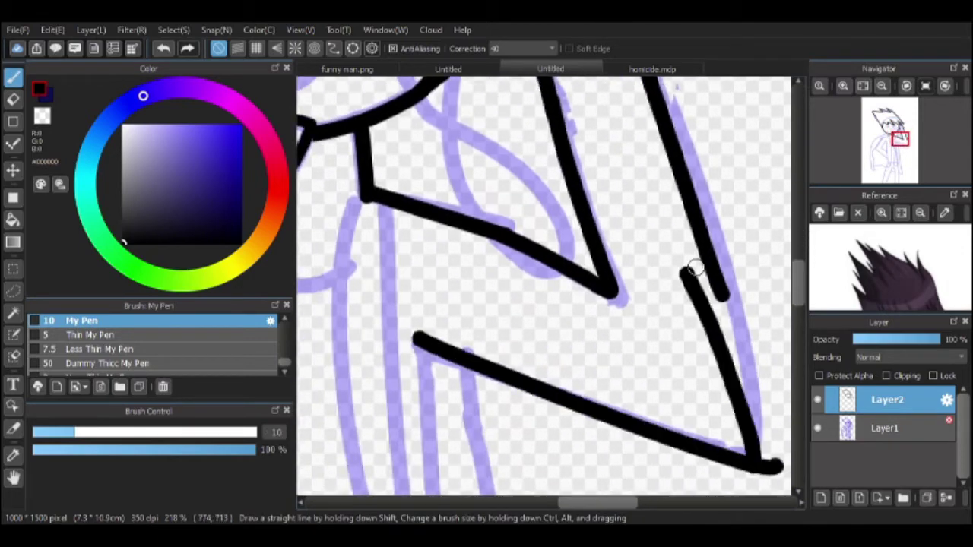
pyautogui.hotkey('ctrl', 'z')
pyautogui.scroll(-5, 645, 327)
pyautogui.scroll(-5, 645, 326)
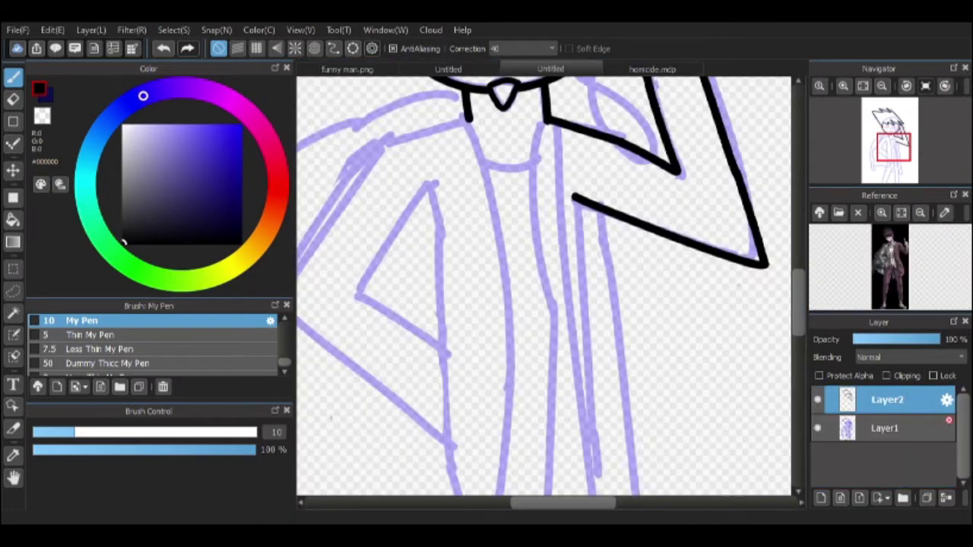
# Step: Ink the jacket's front edge on the raised-arm side, from the neck down to the hem
pyautogui.scroll(2, 614, 396)
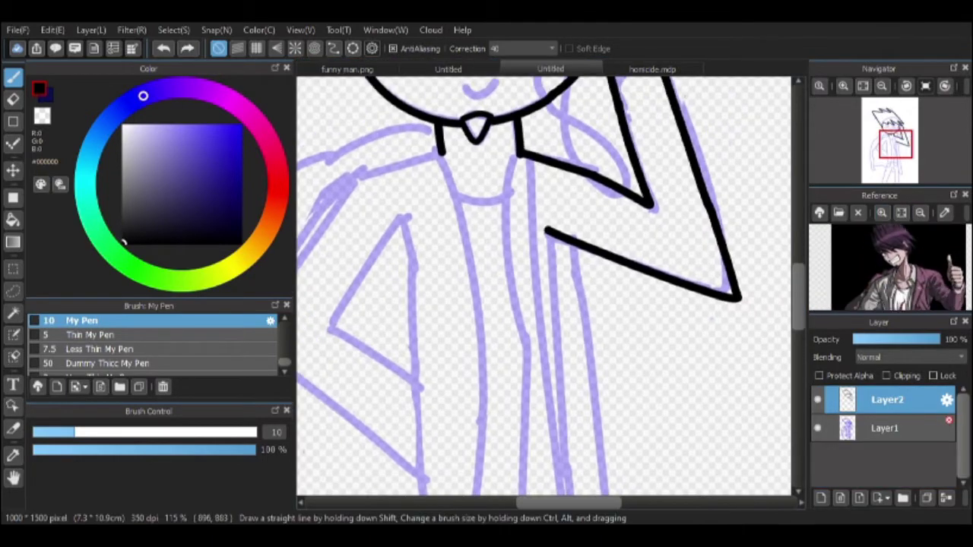
pyautogui.keyDown('ctrl'); pyautogui.scroll(2, 614, 396); pyautogui.keyUp('ctrl')
pyautogui.scroll(-3, 562, 240)
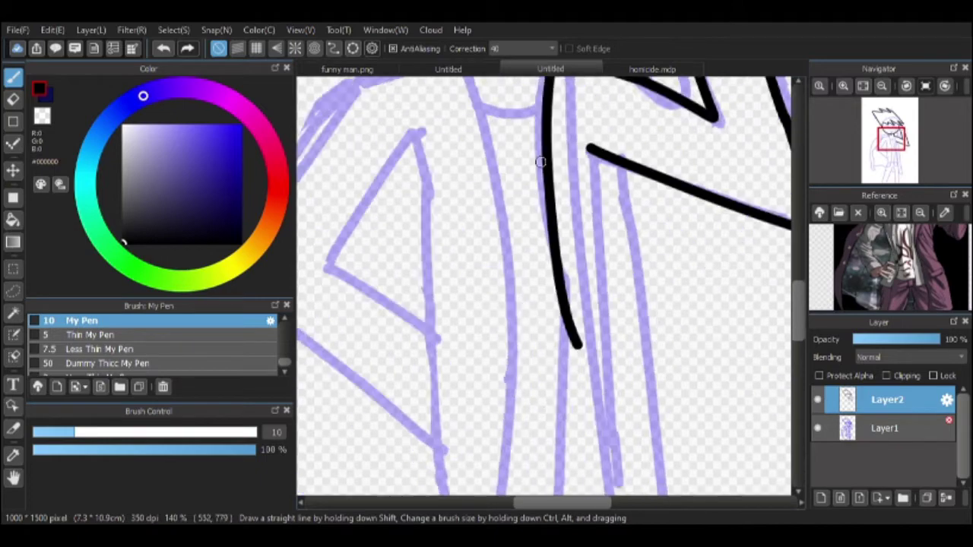
pyautogui.moveTo(541, 161)
pyautogui.mouseDown()
pyautogui.moveTo(557, 401)
pyautogui.moveTo(577, 304)
pyautogui.moveTo(547, 356)
pyautogui.moveTo(570, 387)
pyautogui.mouseUp()
pyautogui.scroll(-2, 569, 387)
pyautogui.scroll(-2, 581, 365)
pyautogui.moveTo(563, 160); pyautogui.dragTo(571, 272)
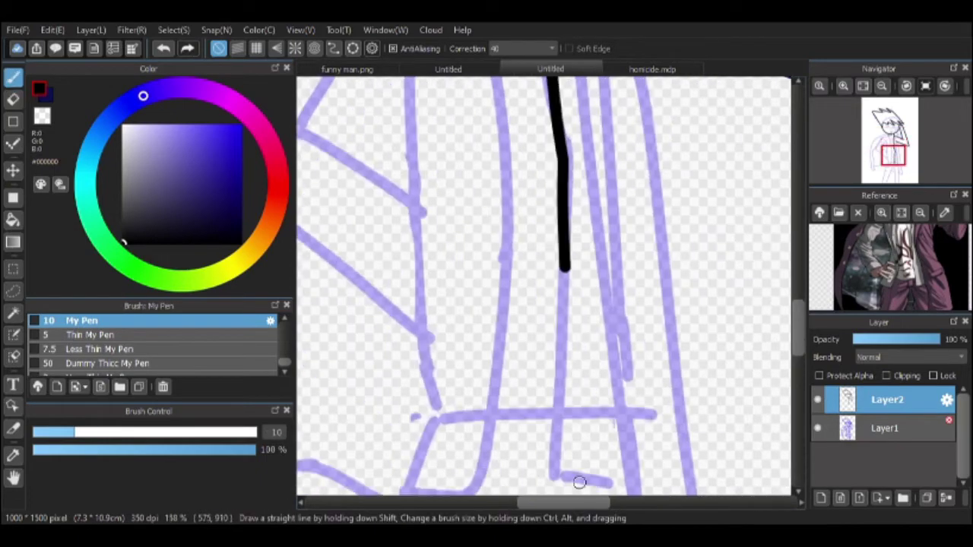
pyautogui.scroll(-2, 571, 272)
pyautogui.moveTo(553, 228)
pyautogui.mouseDown()
pyautogui.moveTo(612, 395)
pyautogui.moveTo(628, 395)
pyautogui.mouseUp()
pyautogui.scroll(-2, 641, 389)
# Step: Trim the uneven joint in the inked jacket front edge on the raised-arm side with the eraser
pyautogui.scroll(5, 641, 389)
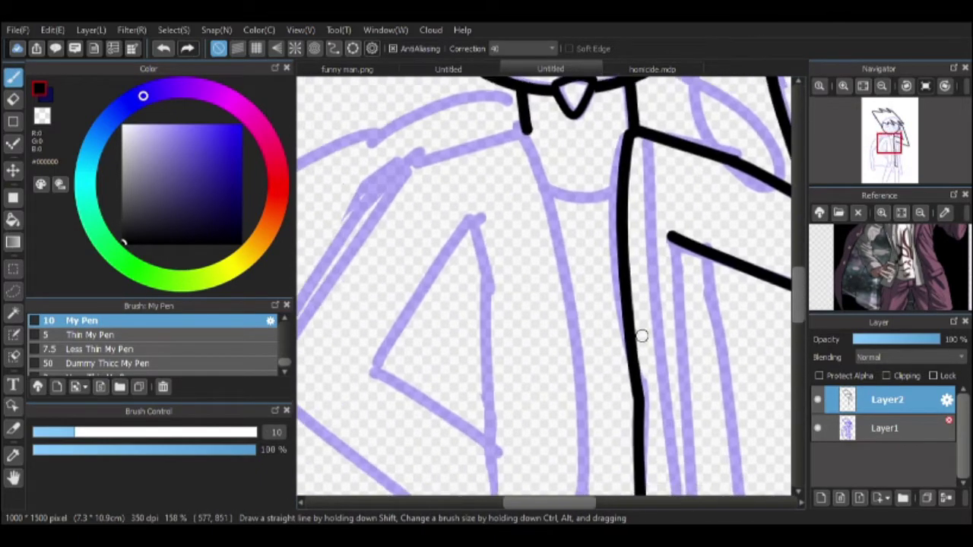
pyautogui.press('e')
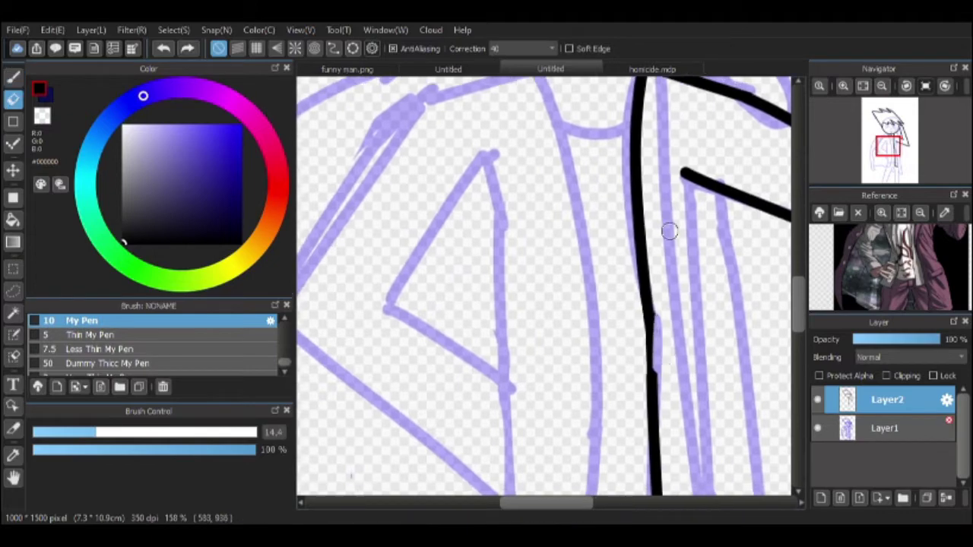
pyautogui.hotkey('ctrl', 'z')
pyautogui.scroll(-1, 675, 226)
# Step: Ink the opposite front edge of the jacket down from the neck, continue along its hem, and tidy the corner
pyautogui.press('p')
pyautogui.scroll(3, 637, 289)
pyautogui.scroll(-3, 591, 299)
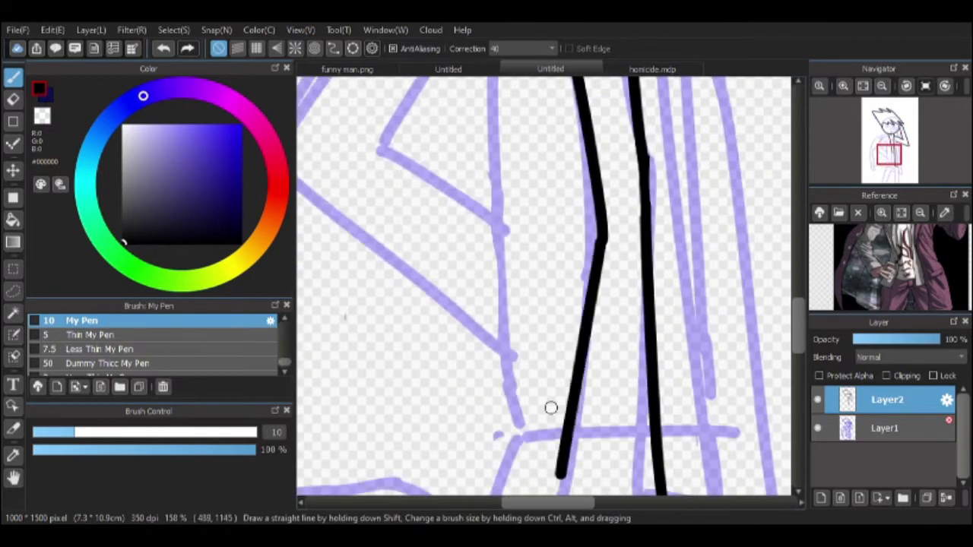
pyautogui.scroll(-2, 551, 406)
pyautogui.moveTo(586, 378); pyautogui.dragTo(528, 393)
pyautogui.scroll(-1, 565, 357)
pyautogui.press('e')
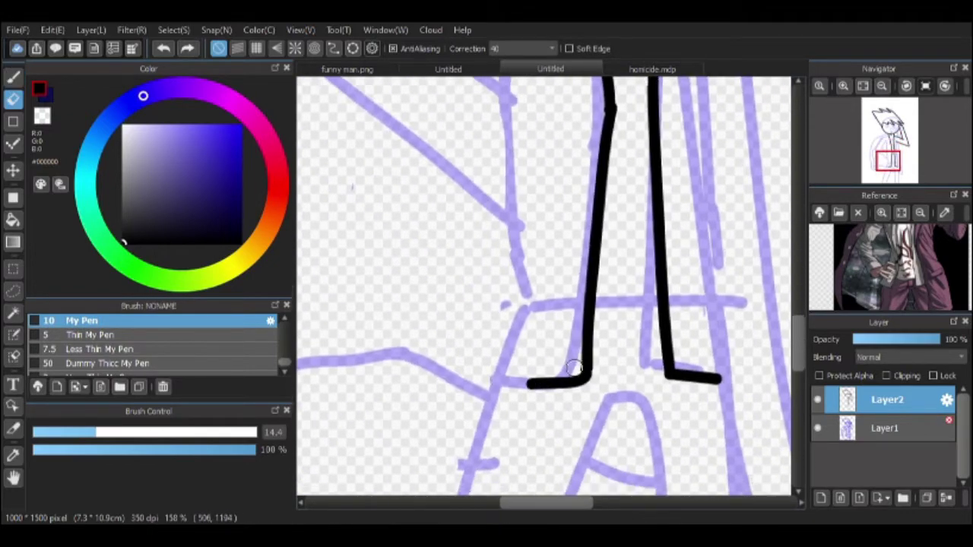
# Step: Ink the side of the jacket upward from the hem on the bent-arm side
pyautogui.press('p')
pyautogui.scroll(3, 547, 365)
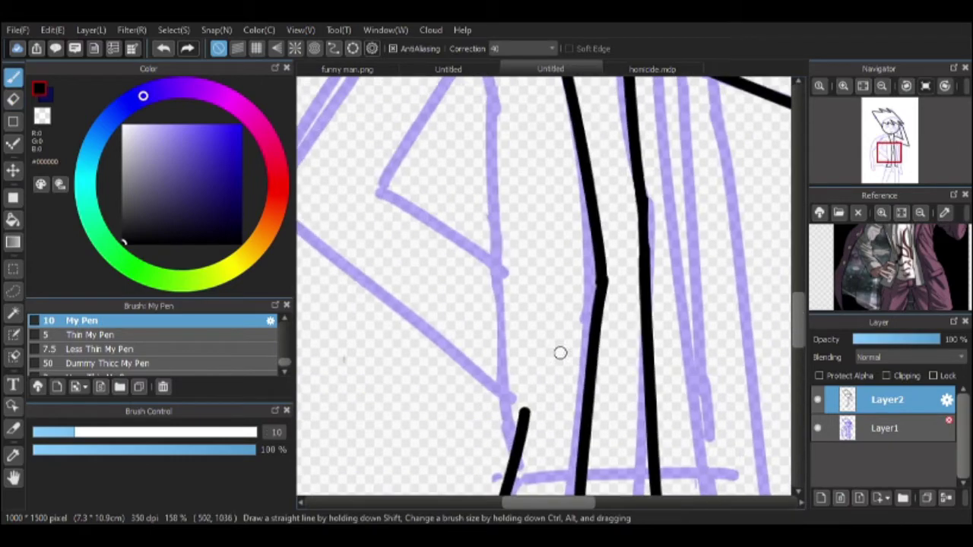
pyautogui.scroll(1, 615, 309)
# Step: Erase the sharp kink in the jacket's front edge on the bent-arm side and redraw it more smoothly
pyautogui.scroll(1, 608, 274)
pyautogui.press('e')
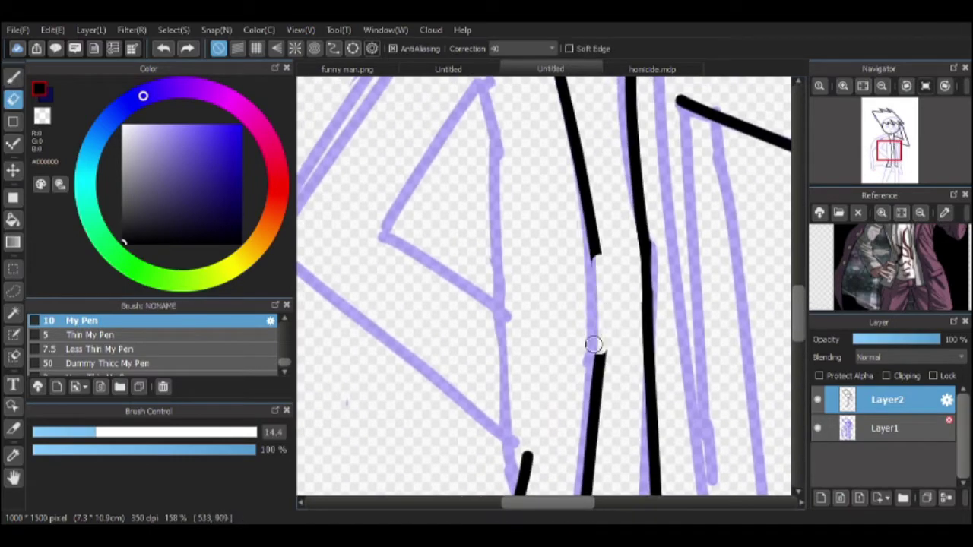
pyautogui.press('p')
# Step: Ink the shoulder and the outer edge of the bent arm around the elbow to the jacket's side
pyautogui.scroll(3, 591, 215)
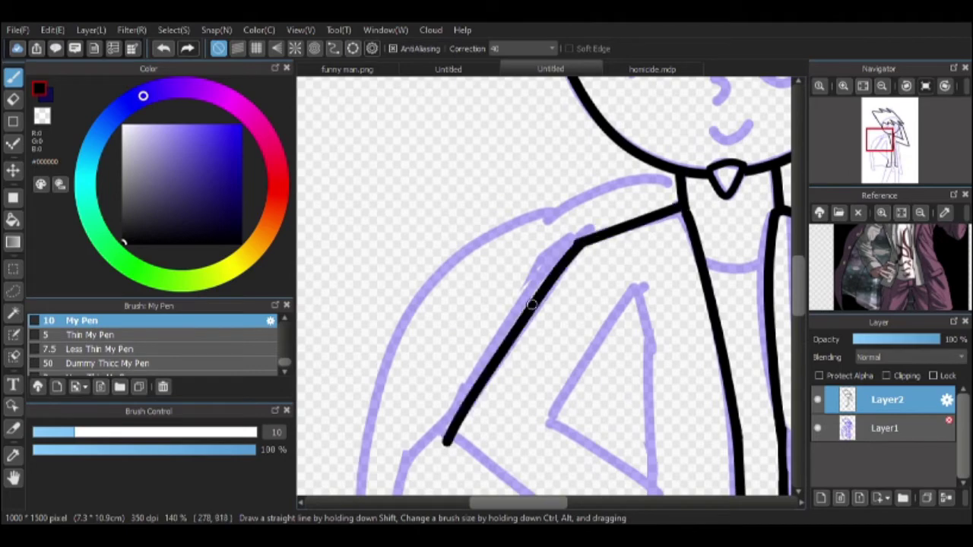
pyautogui.scroll(-3, 530, 304)
pyautogui.moveTo(456, 278); pyautogui.dragTo(646, 422)
# Step: Ink the inner edges of the bent arm along the triangular gap in the sketch
pyautogui.scroll(2, 618, 209)
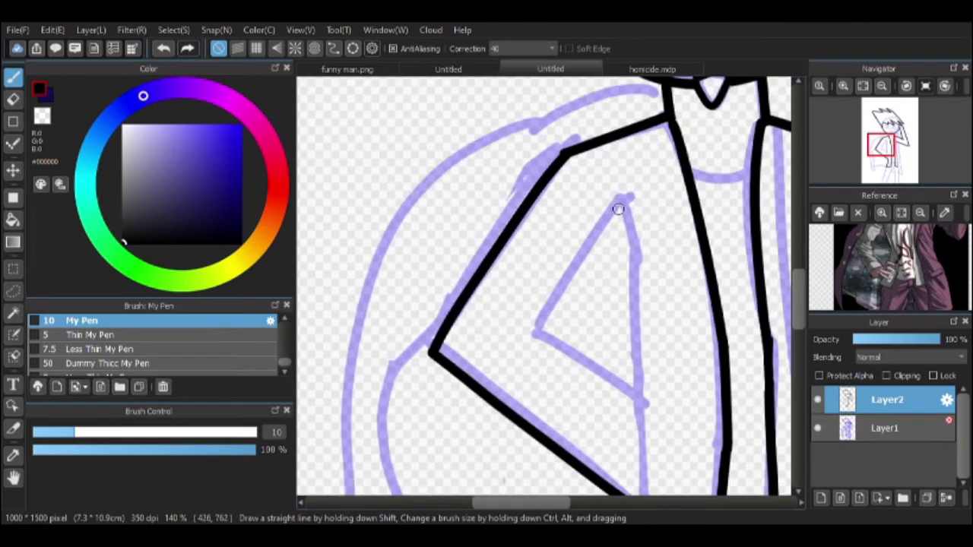
pyautogui.hotkey('ctrl', 'y')
pyautogui.scroll(2, 525, 321)
pyautogui.scroll(5, 591, 304)
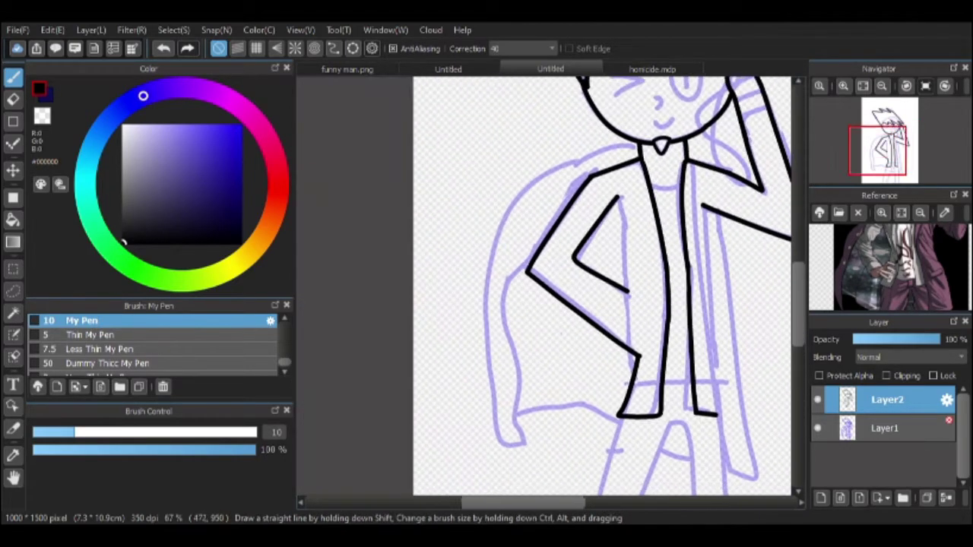
# Step: Lasso the bent arm's inner forearm line and shift it slightly toward the elbow with a transform
pyautogui.scroll(-5, 580, 224)
pyautogui.press('m')
pyautogui.moveTo(516, 363); pyautogui.dragTo(457, 289)
pyautogui.moveTo(463, 229); pyautogui.dragTo(465, 227)
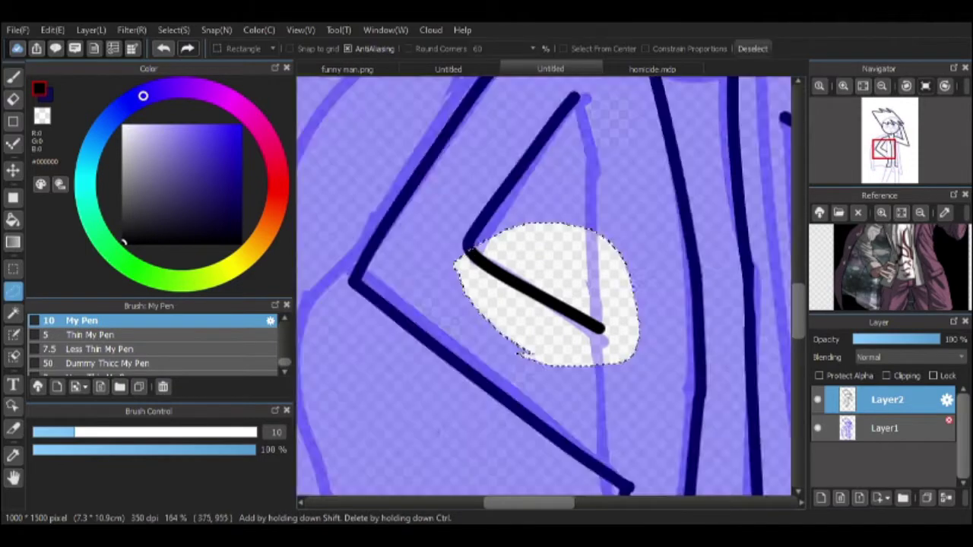
pyautogui.hotkey('ctrl', 't')
pyautogui.moveTo(532, 266); pyautogui.dragTo(525, 268)
pyautogui.press('Return')
pyautogui.press('b')
pyautogui.scroll(4, 476, 288)
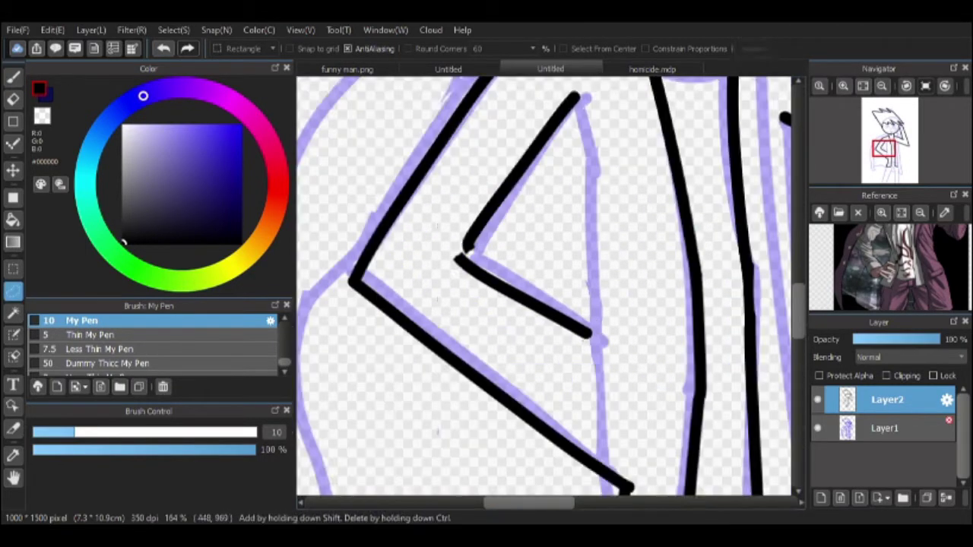
# Step: Redraw the inner elbow corner so the shifted forearm line joins the upper arm line
pyautogui.hotkey('ctrl', 'z')
pyautogui.moveTo(454, 319); pyautogui.dragTo(498, 262)
pyautogui.scroll(-4, 552, 276)
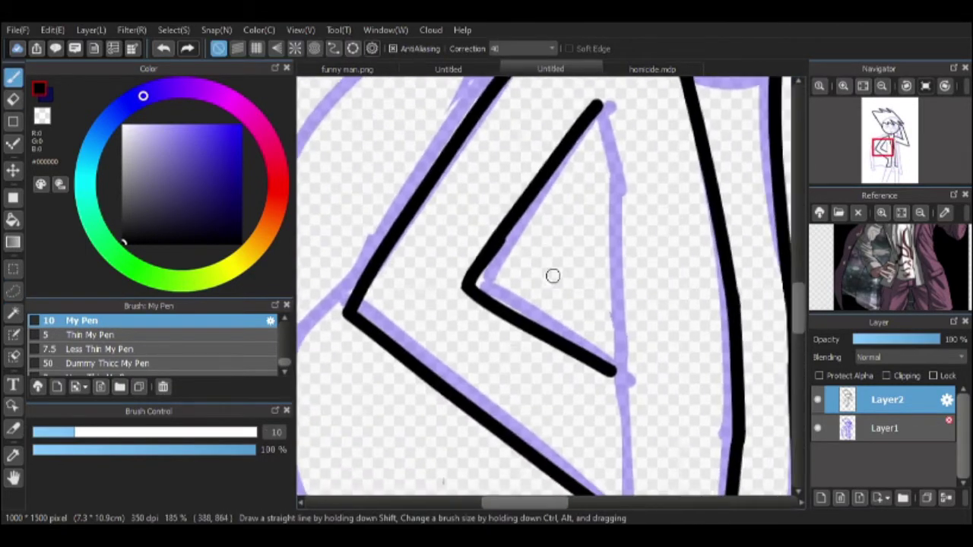
# Step: Ink the side of the torso behind the bent arm, from the armpit down to the forearm
pyautogui.scroll(-3, 613, 305)
pyautogui.scroll(3, 593, 261)
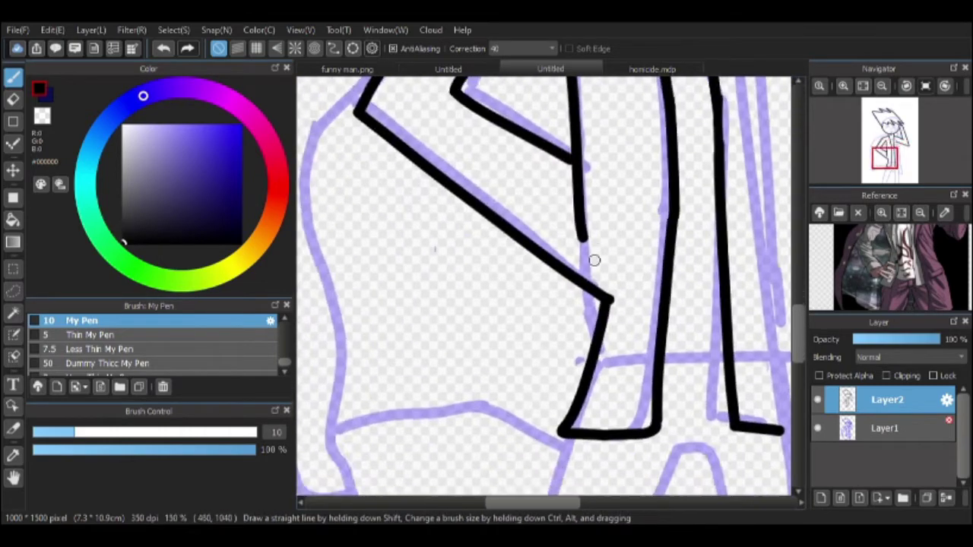
pyautogui.scroll(-5, 597, 261)
pyautogui.scroll(3, 554, 331)
# Step: Replace the slanted lower jacket side with a straighter line from the forearm to the hem and erase the old stroke
pyautogui.press('e')
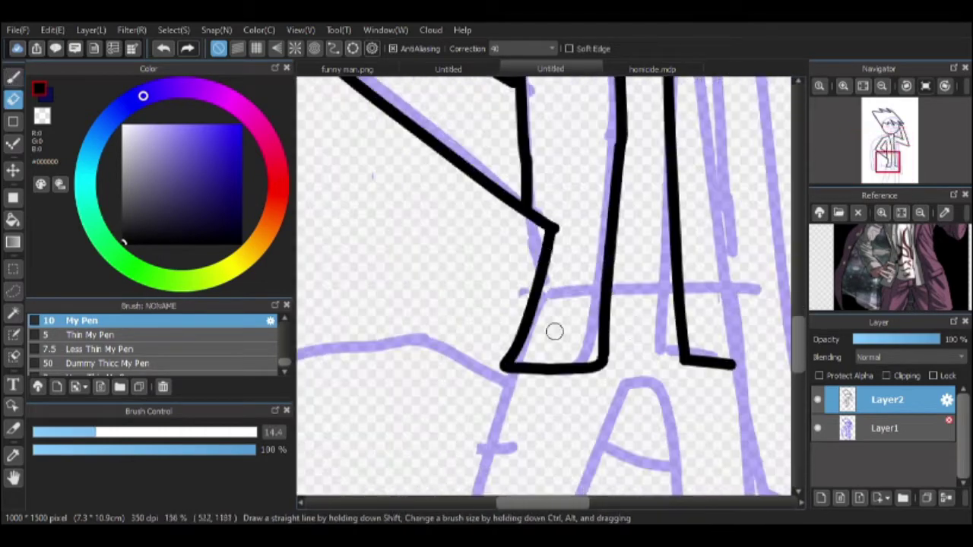
pyautogui.scroll(3, 533, 358)
pyautogui.scroll(-1, 552, 365)
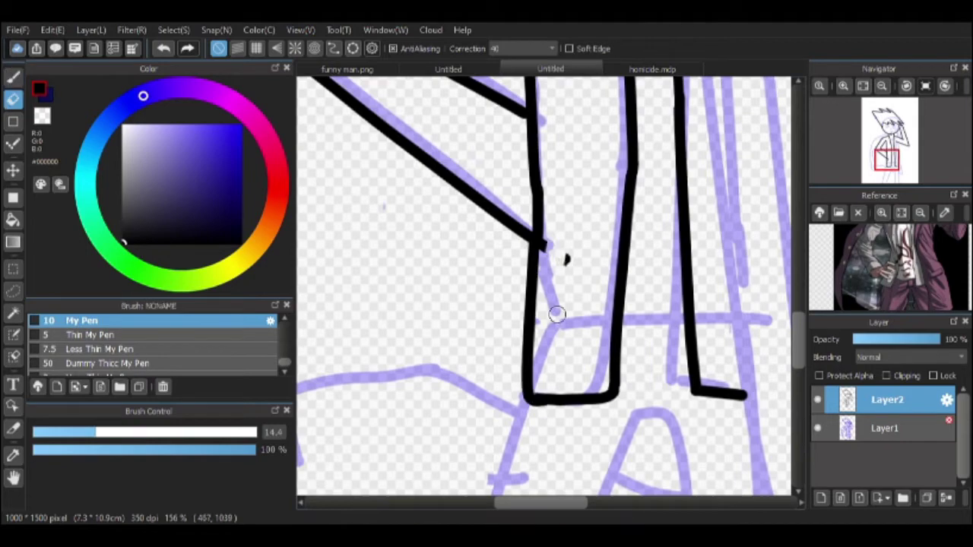
pyautogui.scroll(-2, 488, 309)
# Step: Ink the horizontal waistline between the two front edges of the jacket
pyautogui.press('p')
pyautogui.moveTo(631, 271); pyautogui.dragTo(689, 271)
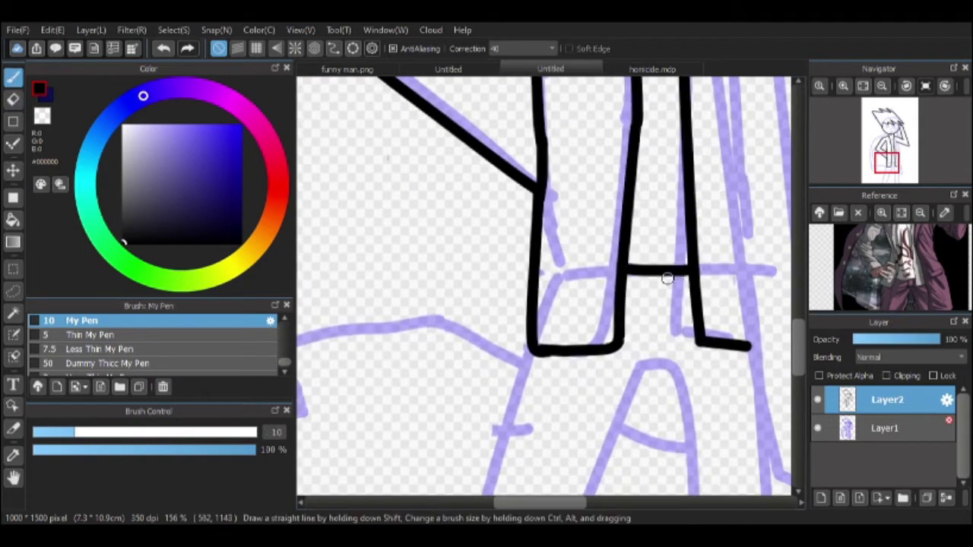
pyautogui.scroll(-3, 578, 392)
pyautogui.scroll(3, 579, 392)
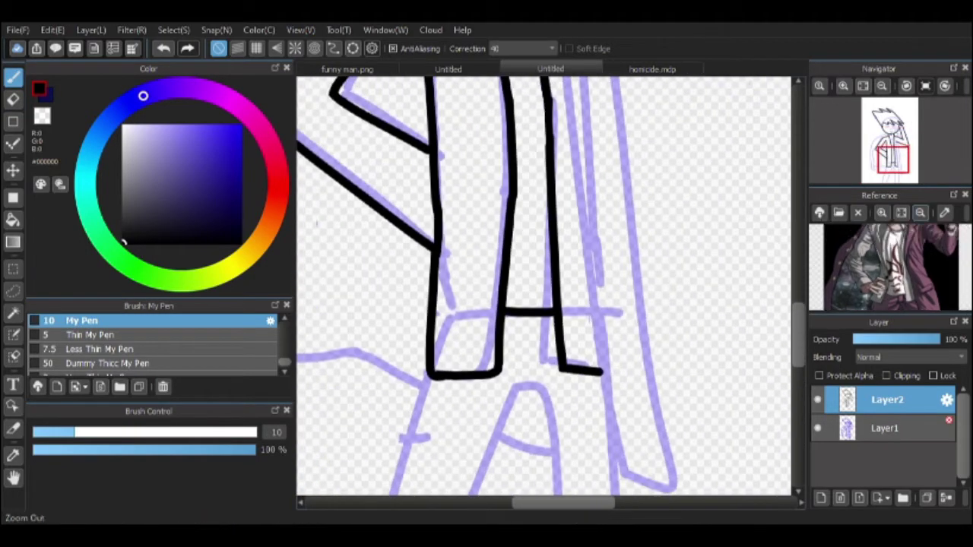
# Step: Ink the jacket's outer side beneath the raised arm, joining the hem to the underarm corner
pyautogui.scroll(2, 571, 158)
pyautogui.moveTo(604, 492); pyautogui.dragTo(582, 314)
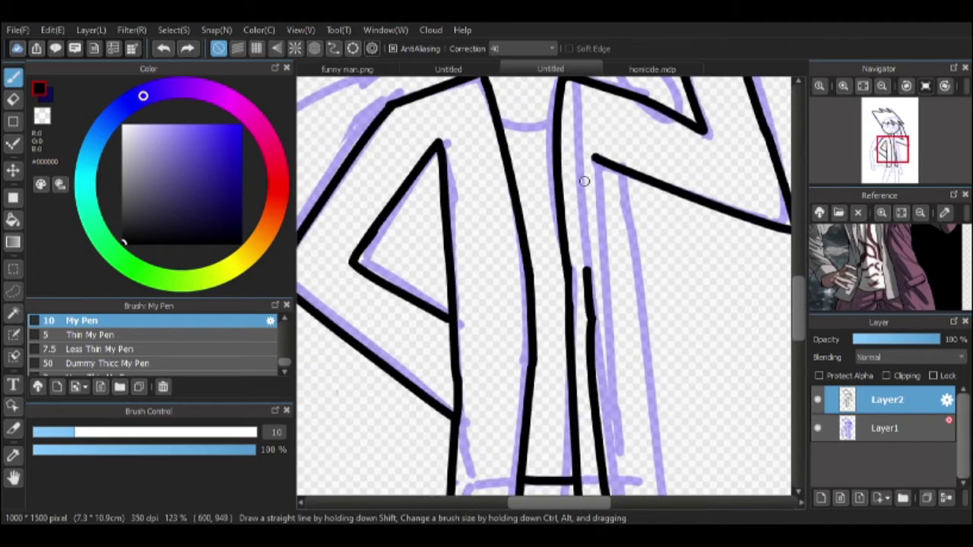
pyautogui.press('e')
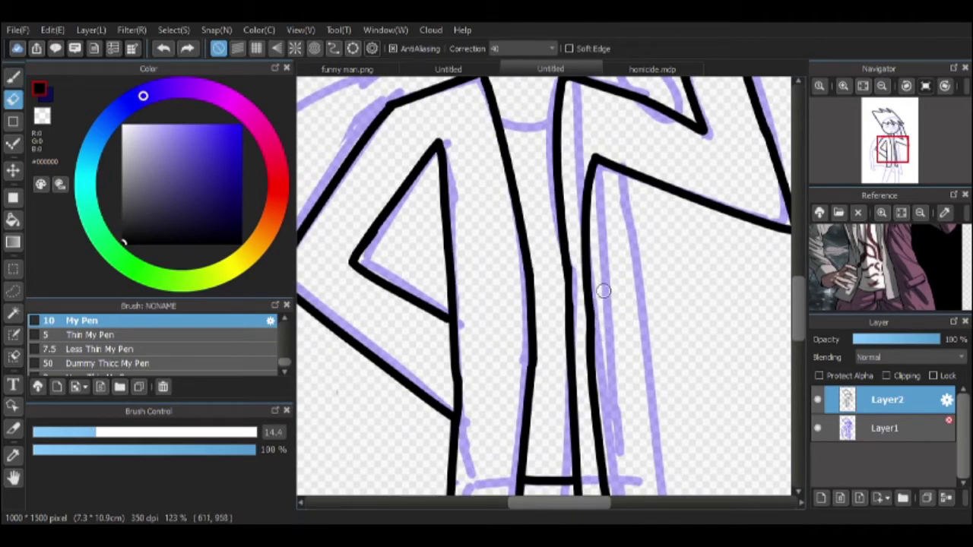
pyautogui.press('p')
# Step: Remove the jacket's outer side line beneath the raised arm and ink that side's outer leg line down from the hem corner
pyautogui.scroll(-3, 601, 289)
pyautogui.scroll(5, 440, 191)
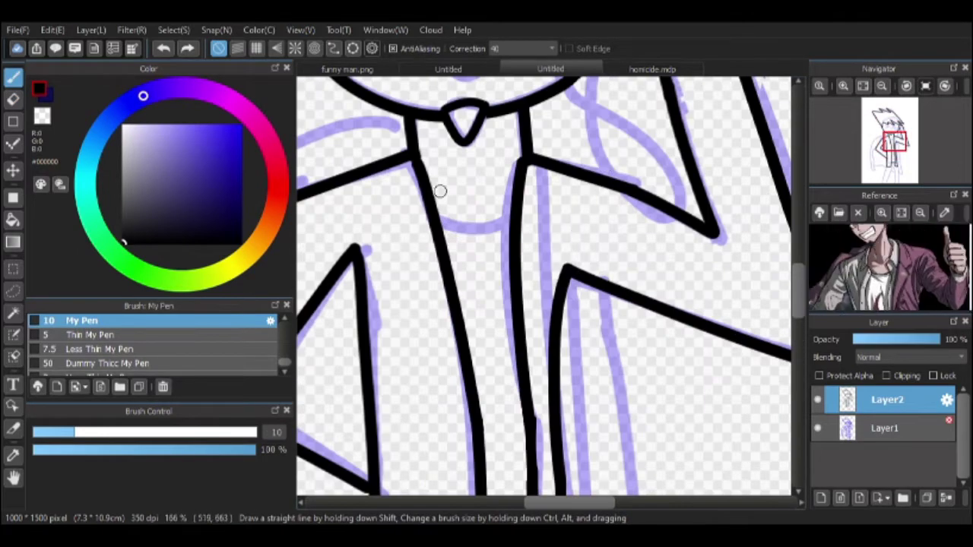
pyautogui.scroll(-3, 532, 282)
pyautogui.scroll(2, 615, 314)
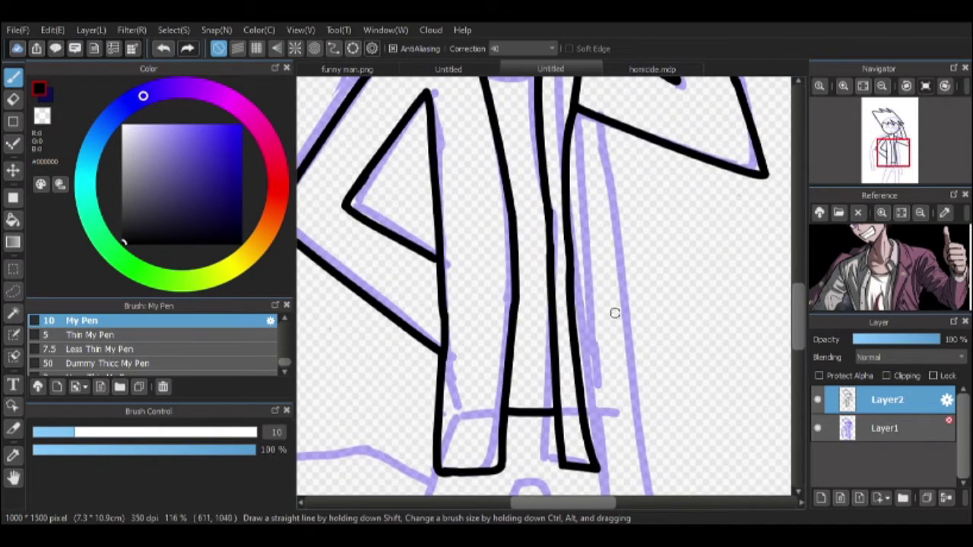
pyautogui.scroll(-3, 631, 341)
pyautogui.scroll(3, 612, 266)
pyautogui.moveTo(604, 211); pyautogui.dragTo(644, 482)
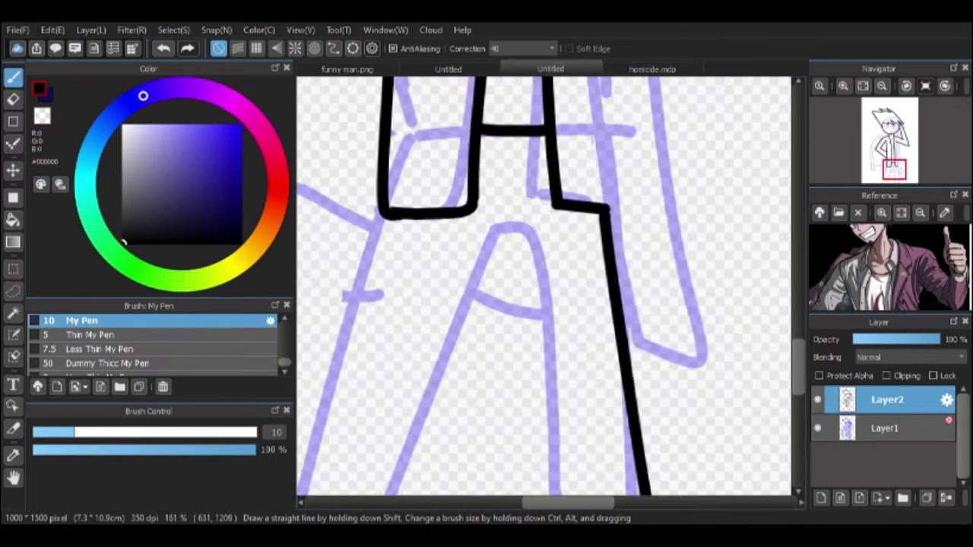
pyautogui.hotkey('ctrl', 'z')
# Step: Ink the other leg's outer line and both inner leg lines to the canvas edge, joining them at the crotch
pyautogui.moveTo(493, 146); pyautogui.dragTo(384, 459)
pyautogui.scroll(1, 456, 342)
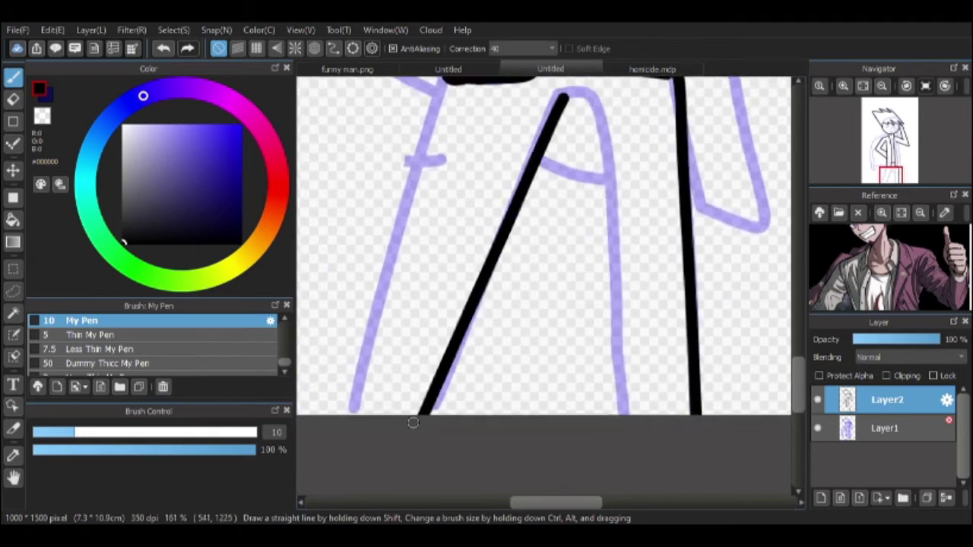
pyautogui.scroll(-1, 593, 232)
pyautogui.scroll(1, 586, 235)
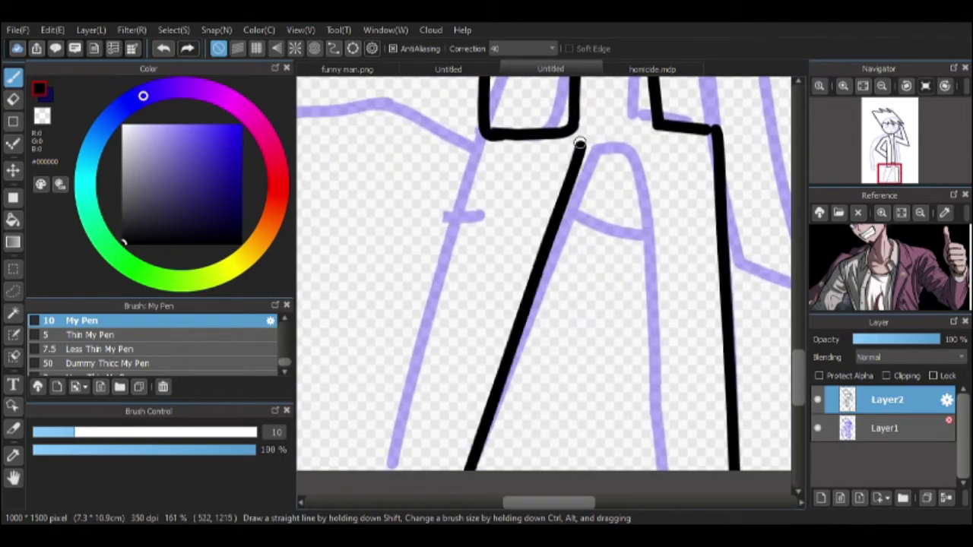
pyautogui.moveTo(580, 143); pyautogui.dragTo(642, 468)
pyautogui.scroll(-4, 644, 320)
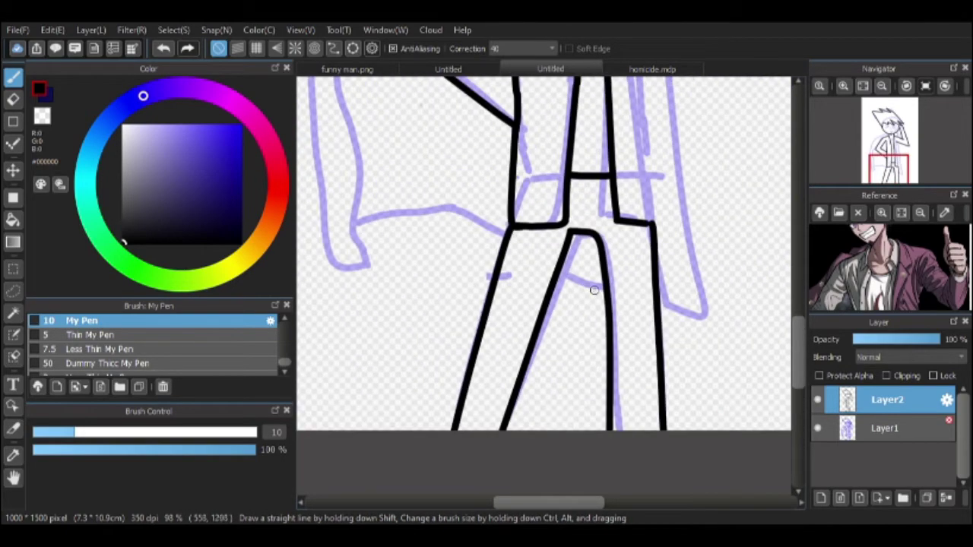
# Step: Clean up the crotch between the legs and ink a rounded join between the two inner leg lines
pyautogui.press('e')
pyautogui.scroll(4, 557, 253)
pyautogui.press('b')
pyautogui.moveTo(550, 253)
pyautogui.mouseDown()
pyautogui.moveTo(585, 230)
pyautogui.moveTo(561, 265)
pyautogui.moveTo(621, 258)
pyautogui.mouseUp()
pyautogui.press('e')
pyautogui.press('b')
pyautogui.scroll(-4, 573, 326)
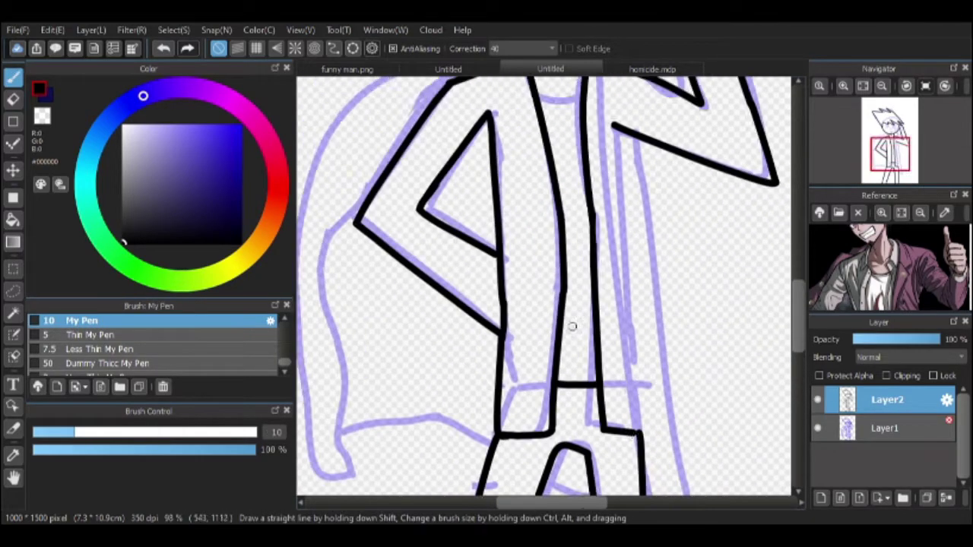
# Step: Erase the bent arm's lower forearm line and ink a cleaner one from the elbow to the torso
pyautogui.moveTo(573, 325)
pyautogui.mouseDown()
pyautogui.moveTo(590, 332)
pyautogui.moveTo(570, 253)
pyautogui.moveTo(616, 366)
pyautogui.mouseUp()
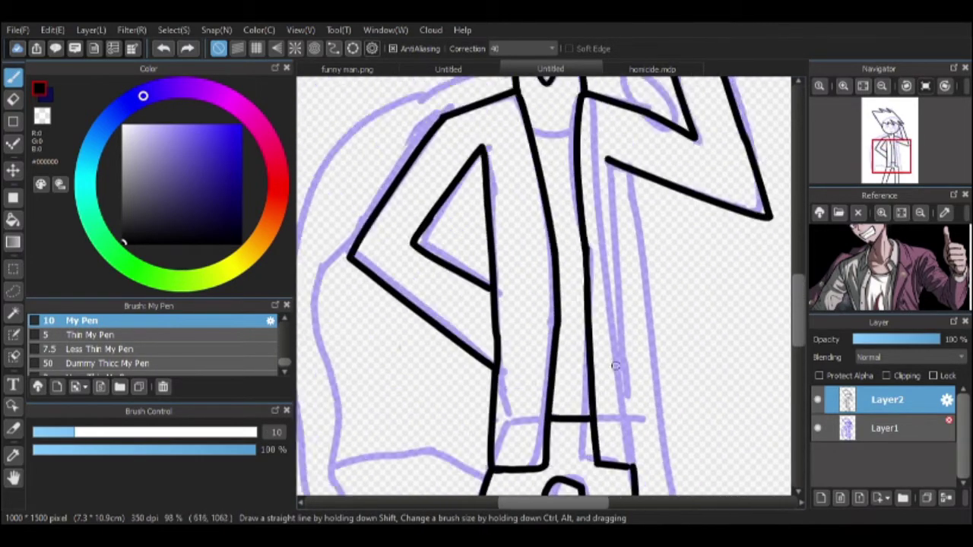
pyautogui.scroll(4, 616, 366)
pyautogui.press('e')
pyautogui.press('b')
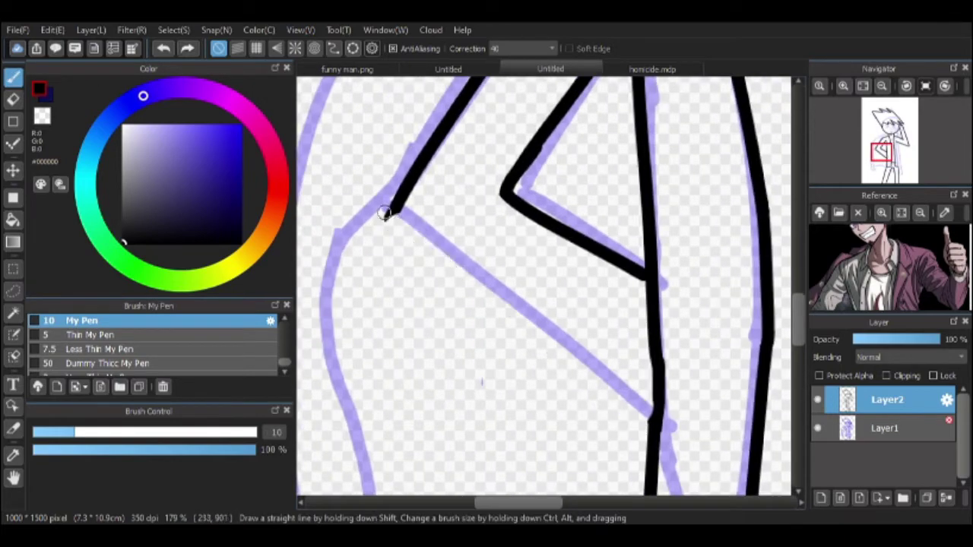
pyautogui.moveTo(591, 348)
pyautogui.mouseDown()
pyautogui.moveTo(623, 386)
pyautogui.moveTo(452, 329)
pyautogui.mouseUp()
pyautogui.press('e')
pyautogui.scroll(-3, 524, 306)
pyautogui.press('b')
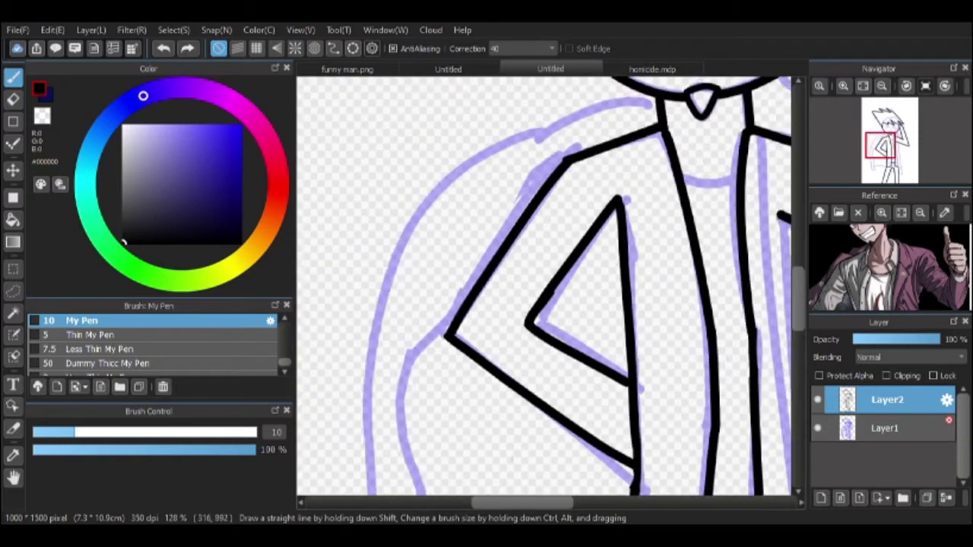
# Step: Ink a side line beneath the raised arm, joining the underarm corner to the jacket's hem corner
pyautogui.scroll(-1, 504, 349)
pyautogui.moveTo(528, 326)
pyautogui.mouseDown()
pyautogui.moveTo(536, 243)
pyautogui.moveTo(560, 210)
pyautogui.moveTo(580, 372)
pyautogui.moveTo(571, 265)
pyautogui.mouseUp()
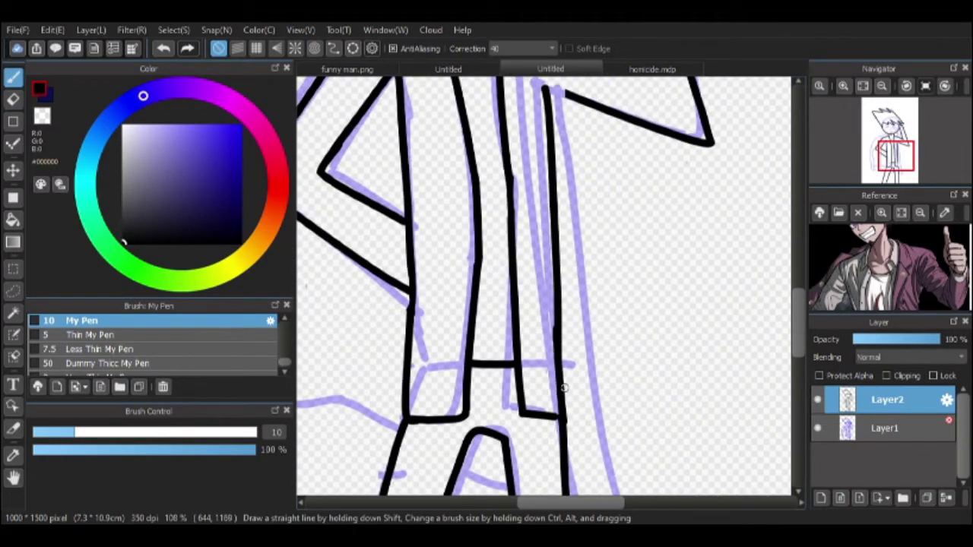
pyautogui.scroll(3, 564, 387)
pyautogui.scroll(1, 556, 328)
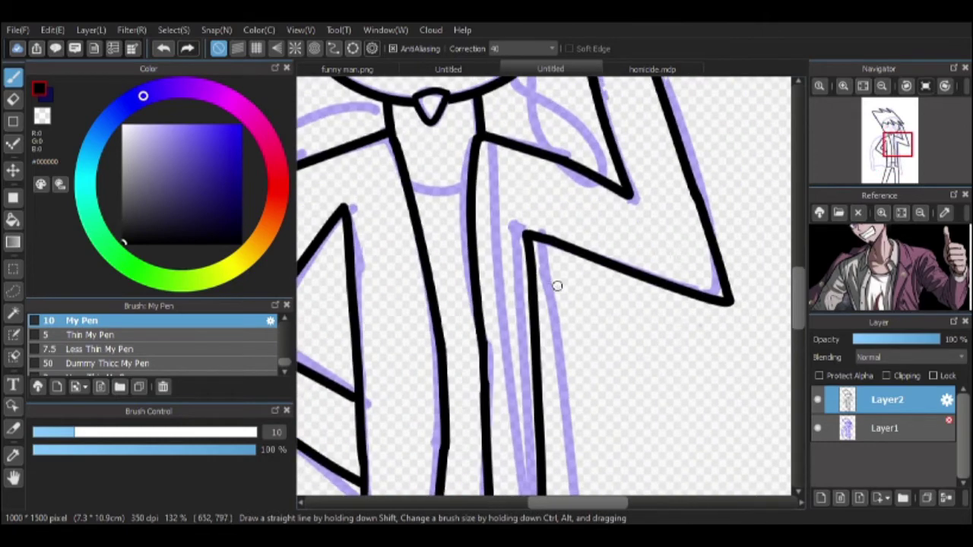
# Step: Ink the curved shirt neckline and the coat's long inner edge from the raised arm's shoulder to below the jacket hem
pyautogui.moveTo(554, 282); pyautogui.dragTo(469, 298)
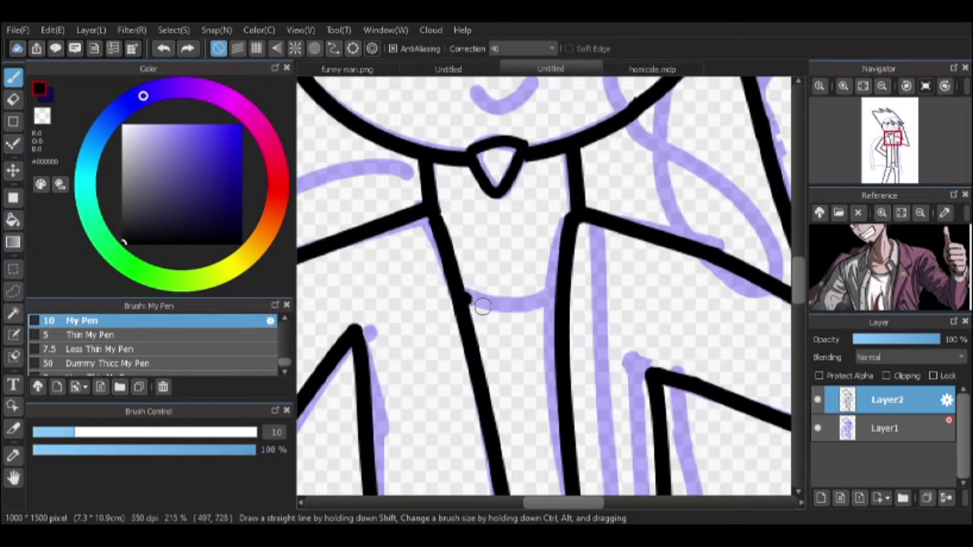
pyautogui.scroll(-5, 515, 246)
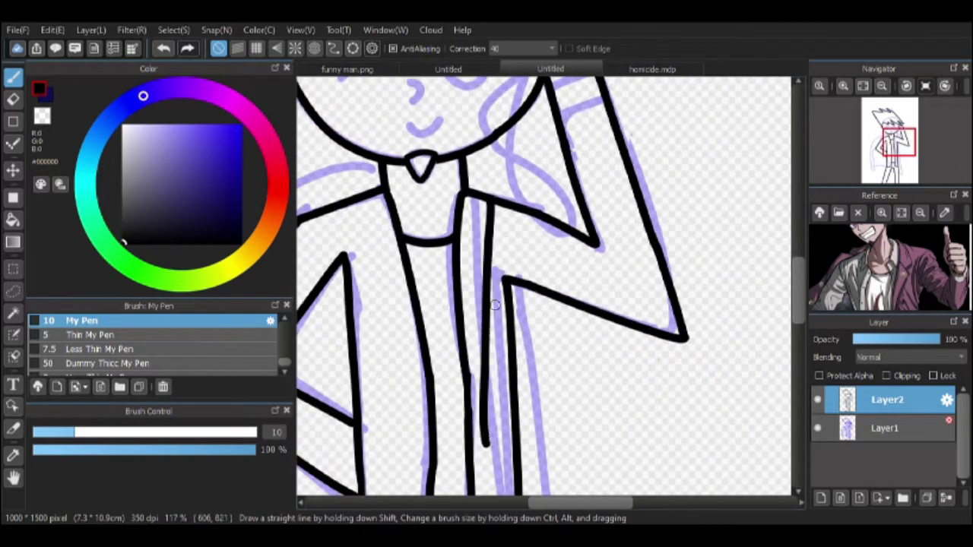
pyautogui.scroll(-2, 513, 248)
pyautogui.scroll(-3, 488, 272)
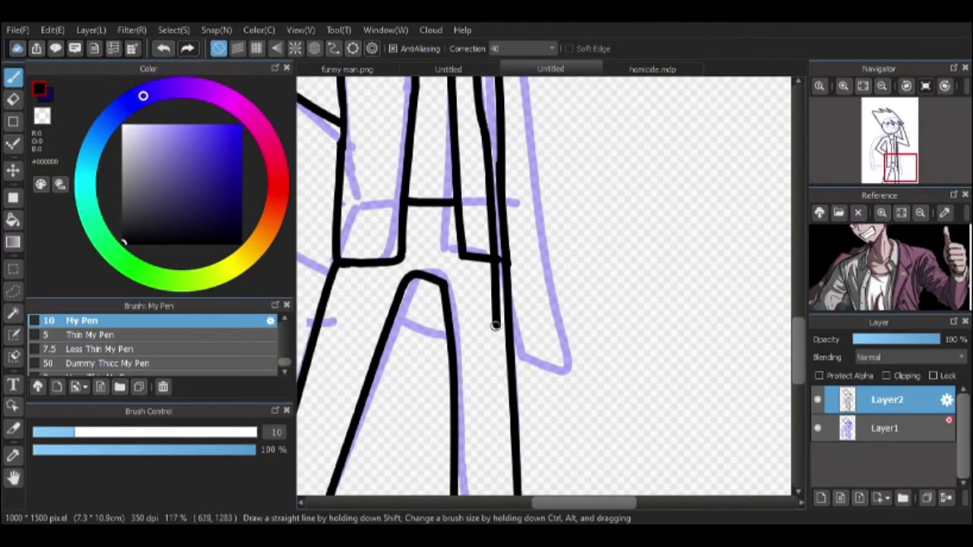
pyautogui.moveTo(560, 256); pyautogui.dragTo(560, 434)
# Step: Erase the side line beneath the raised arm and trim the stray ends outside the coat's inner edge
pyautogui.press('e')
pyautogui.scroll(2, 507, 282)
pyautogui.scroll(4, 508, 328)
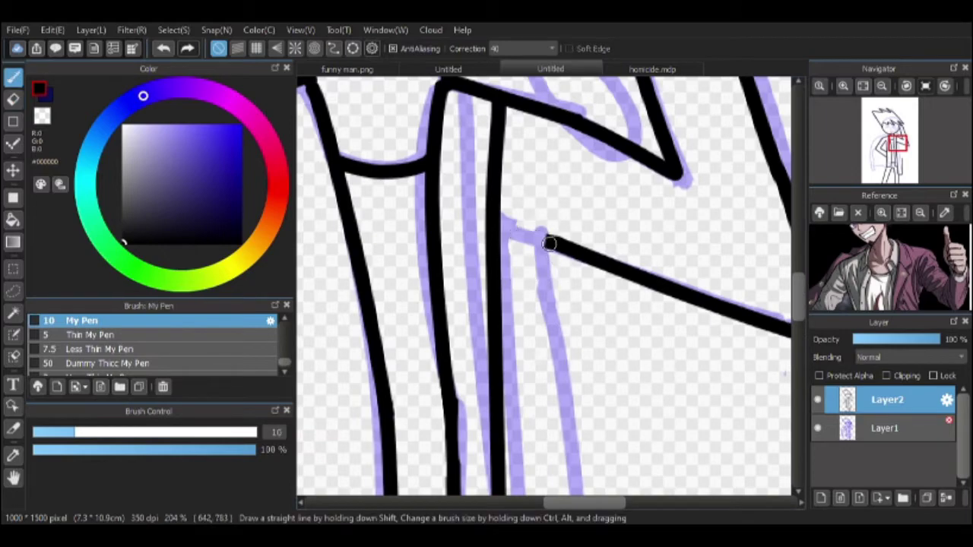
# Step: Ink the coat's outer edge down from the raised forearm and close its pointed lower end with a curve
pyautogui.scroll(-3, 523, 239)
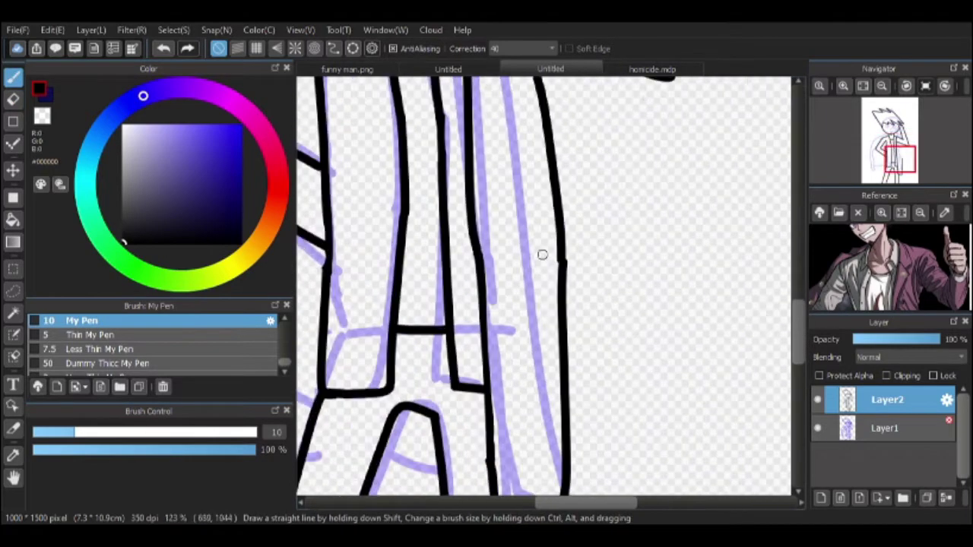
pyautogui.scroll(-2, 608, 297)
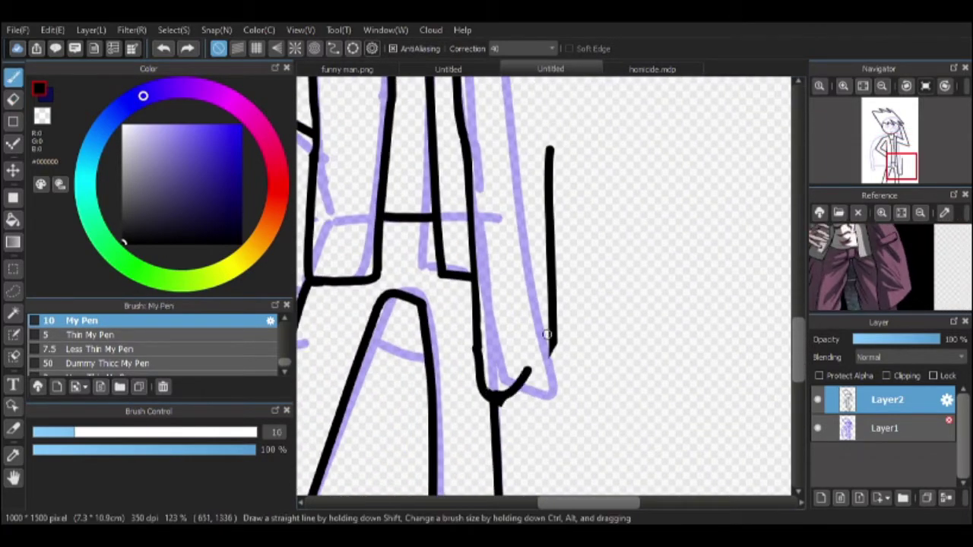
pyautogui.scroll(4, 547, 335)
pyautogui.scroll(5, 558, 386)
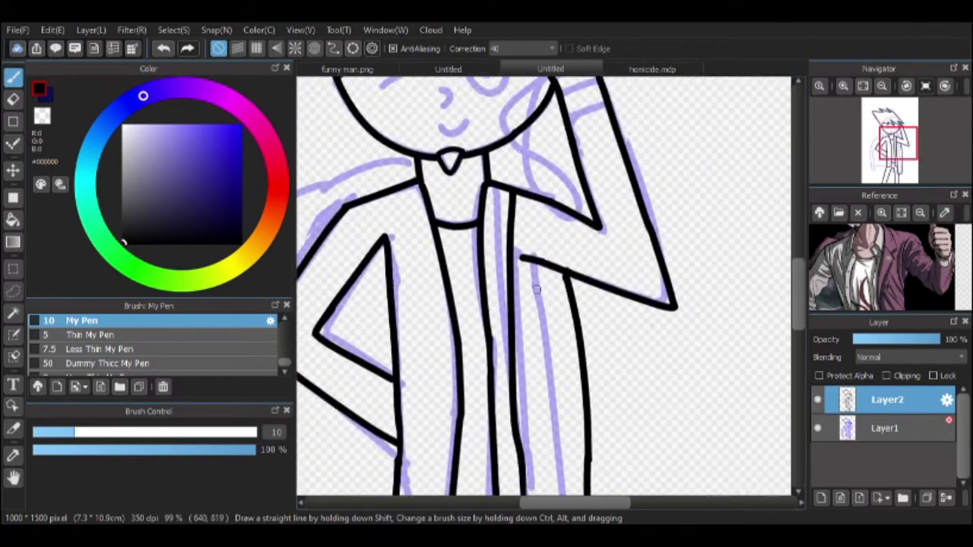
# Step: Check the inked hair, arms and jacket with the Layer1 sketch hidden, and show the sketch again
pyautogui.scroll(2, 574, 366)
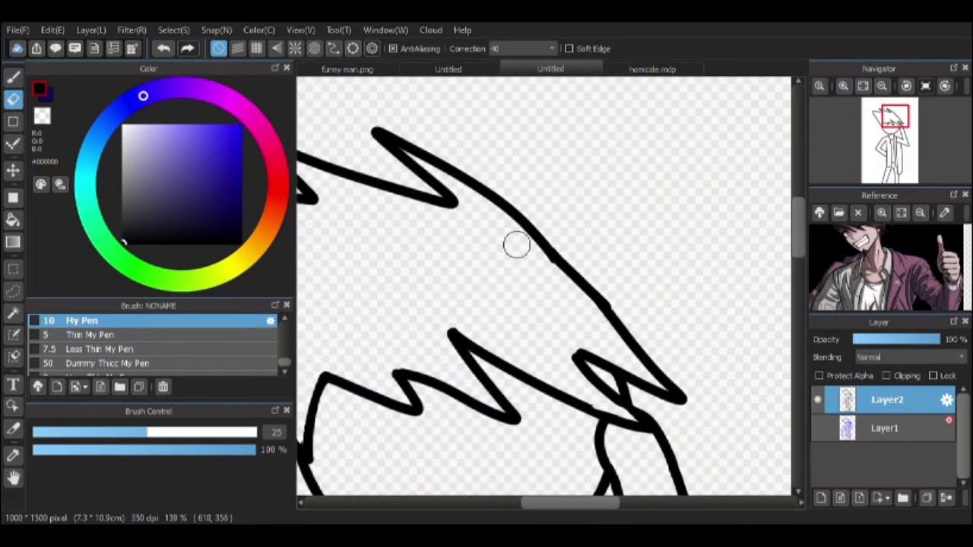
pyautogui.scroll(-3, 539, 209)
pyautogui.scroll(-5, 608, 304)
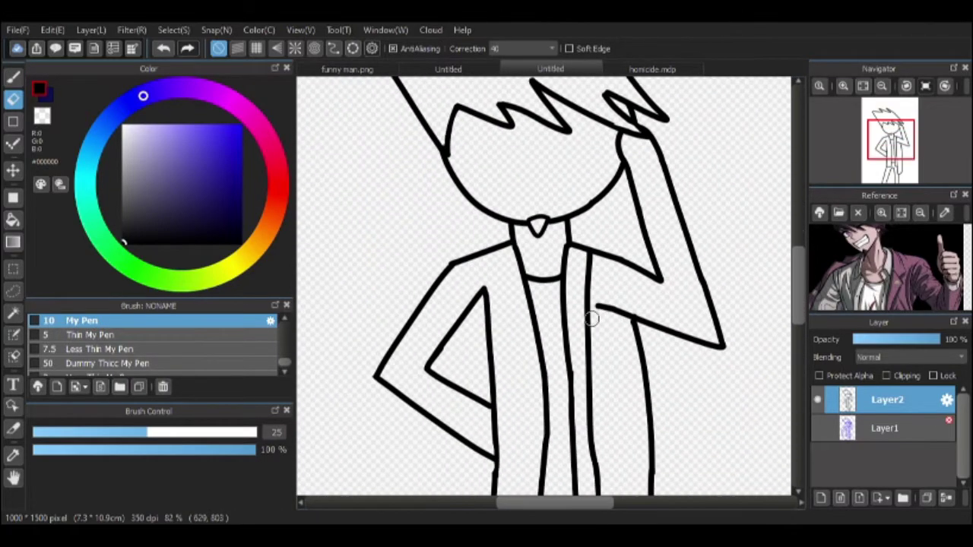
pyautogui.scroll(-1, 593, 322)
pyautogui.scroll(1, 619, 365)
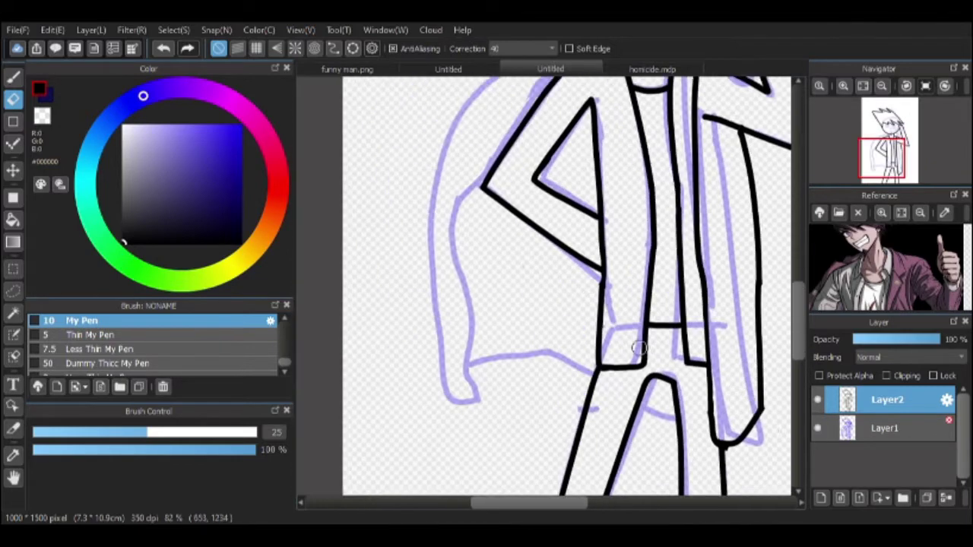
# Step: Ink the coat hanging behind the bent arm: its outer and inner edges, pointed tip and wavy hem to the jacket corner
pyautogui.press('b')
pyautogui.scroll(2, 650, 258)
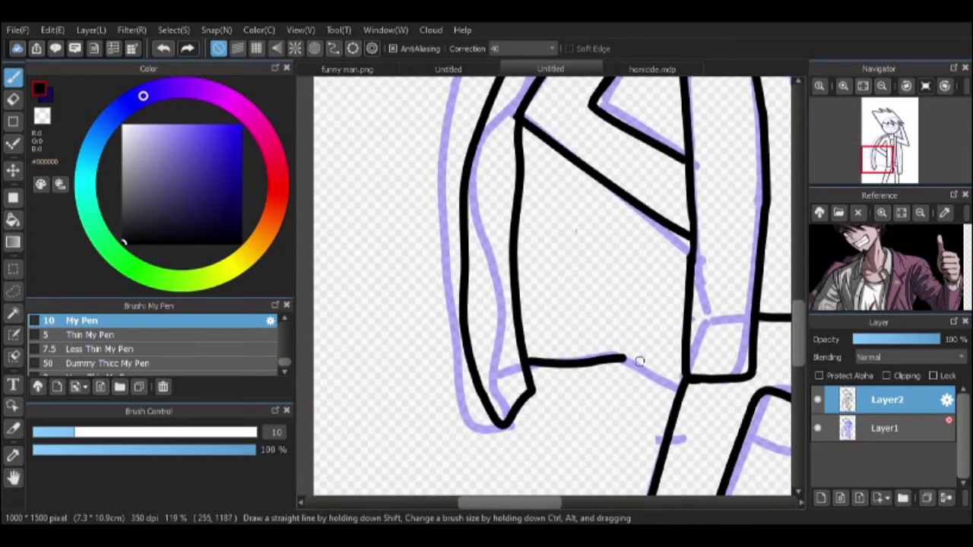
pyautogui.scroll(-3, 640, 362)
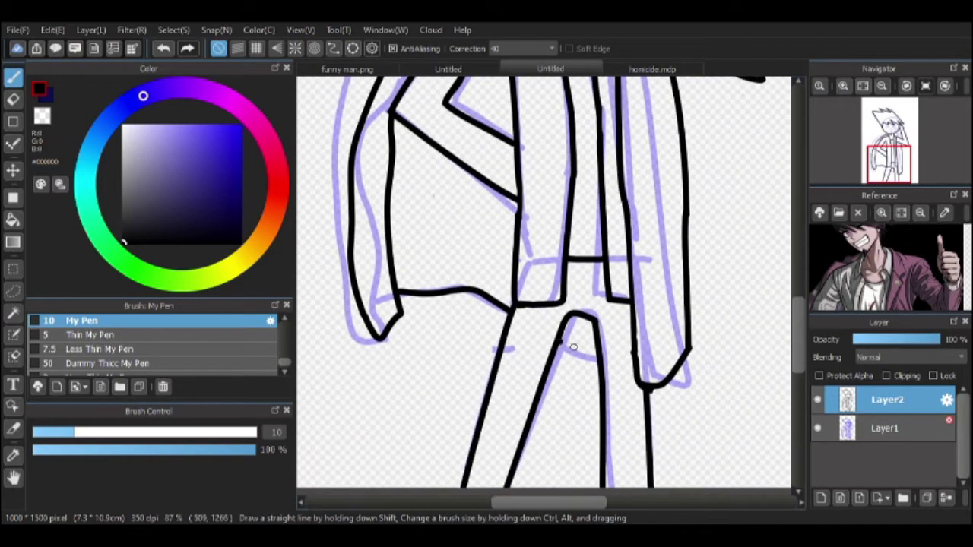
# Step: Ink the short curved line between the legs just beneath the crotch
pyautogui.scroll(3, 573, 347)
pyautogui.press('e')
pyautogui.scroll(-3, 632, 411)
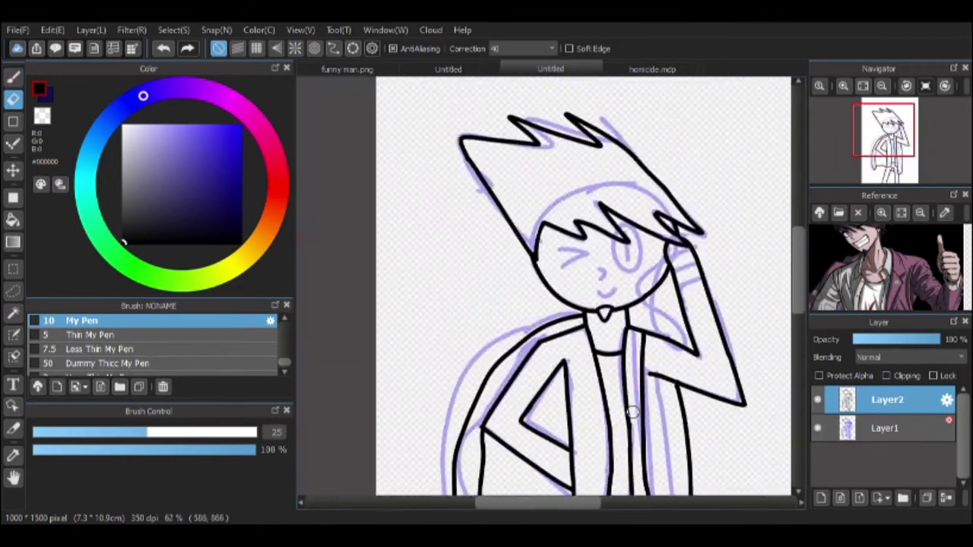
pyautogui.scroll(-2, 564, 298)
pyautogui.scroll(-3, 890, 266)
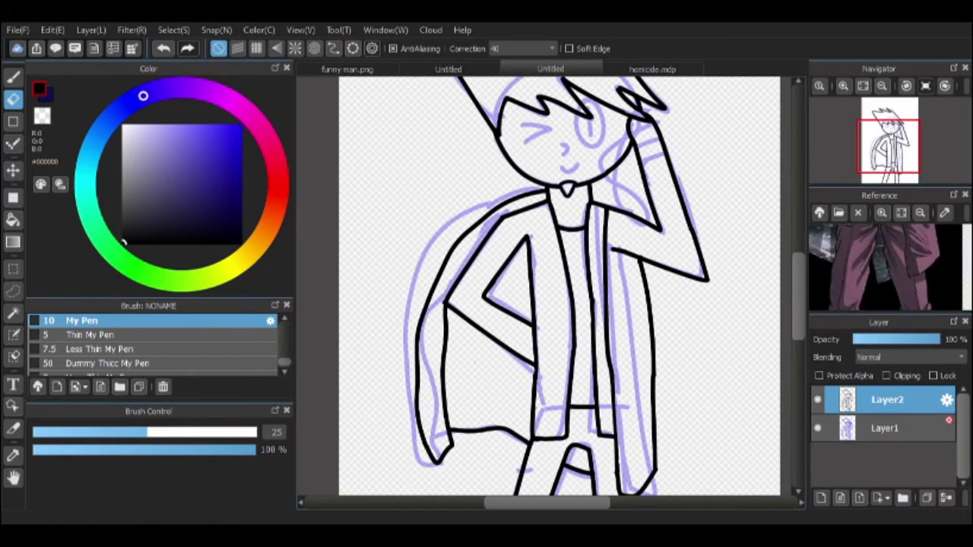
# Step: Ink two parallel cuff lines across the raised wrist with the 7.5 Less Thin My Pen brush
pyautogui.press('b')
pyautogui.scroll(6, 653, 312)
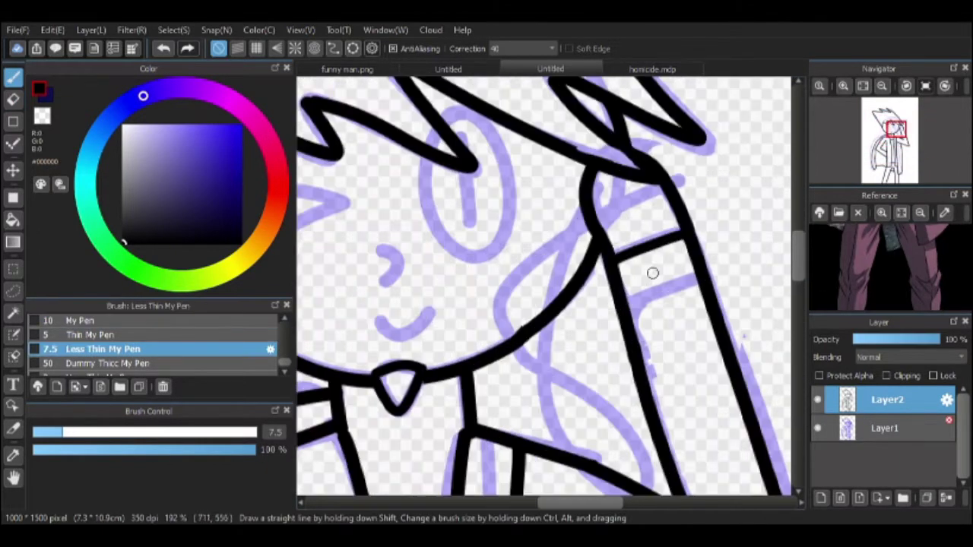
pyautogui.scroll(-3, 715, 268)
pyautogui.scroll(-3, 752, 297)
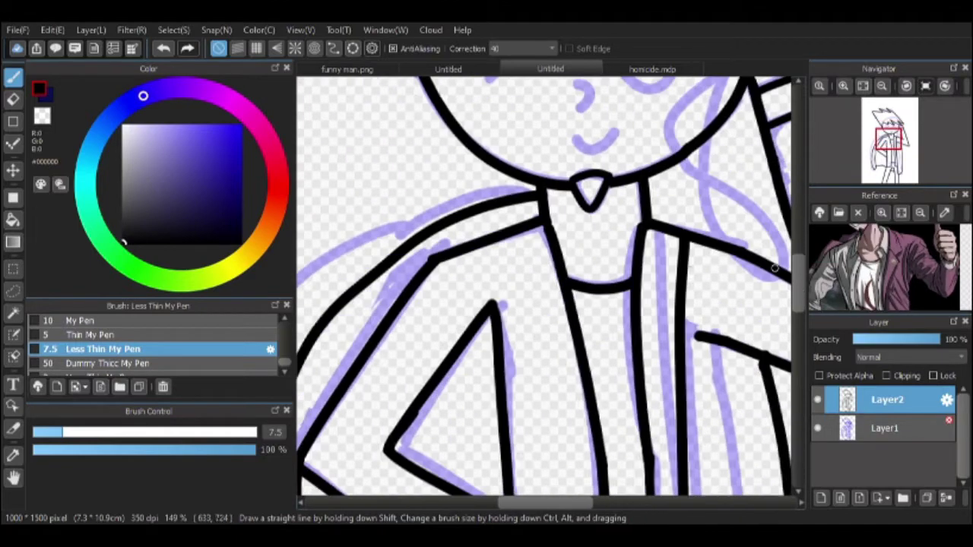
# Step: Ink two parallel cuff lines across the bent arm's wrist beside the torso
pyautogui.scroll(2, 502, 431)
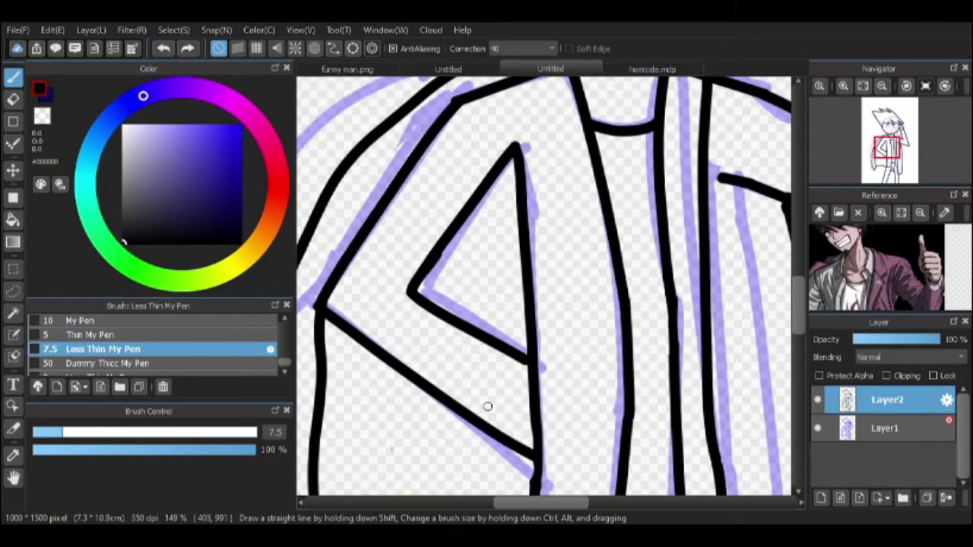
pyautogui.scroll(-3, 501, 441)
pyautogui.scroll(-2, 565, 363)
pyautogui.scroll(2, 583, 358)
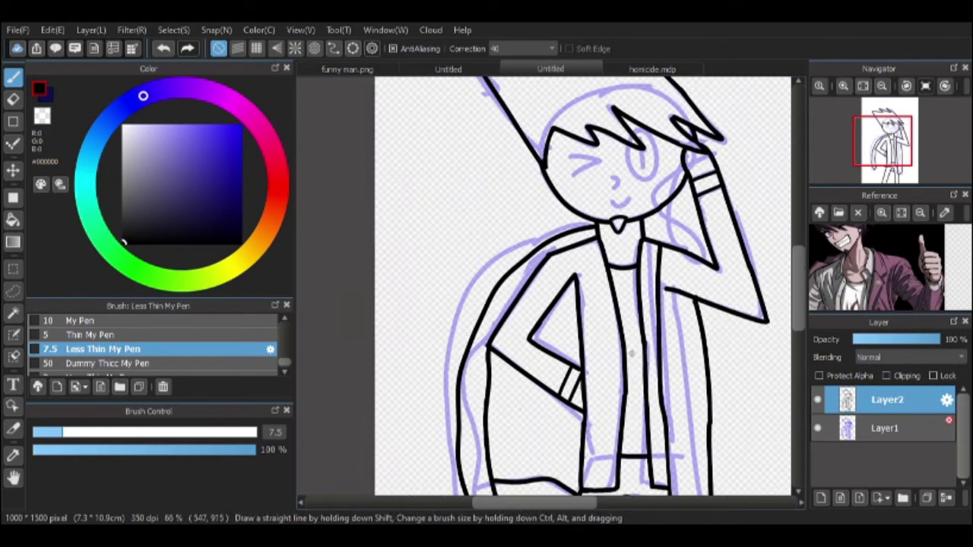
# Step: Add a new layer beneath Layer2 and ink the winking eye on Layer2 with the size 10 My Pen brush
pyautogui.hotkey('ctrl', 'shift', 'n')
pyautogui.moveTo(884, 428); pyautogui.dragTo(884, 400)
pyautogui.scroll(3, 577, 251)
pyautogui.click(80, 320)
pyautogui.moveTo(517, 257); pyautogui.dragTo(593, 254)
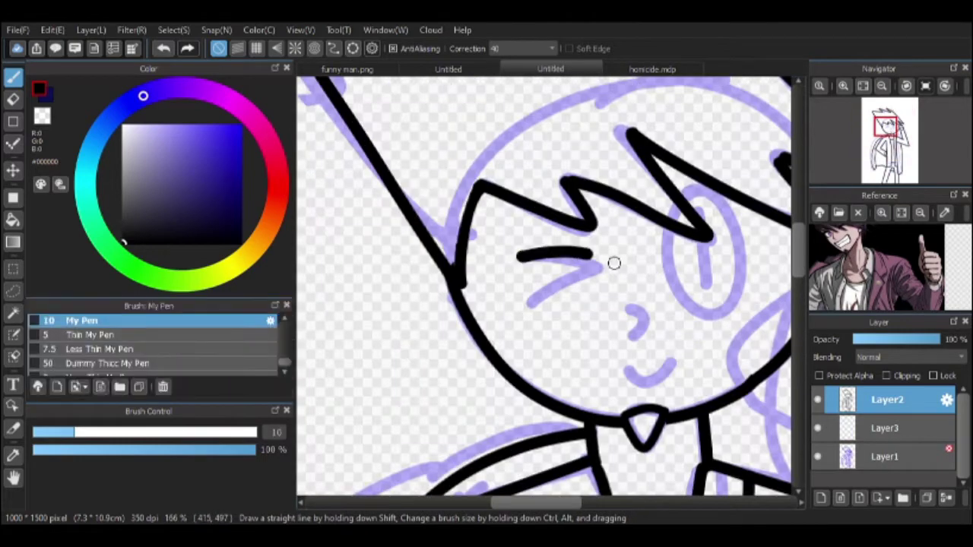
pyautogui.scroll(-1, 501, 280)
# Step: Try inking the open eye's oval and vertical pupil with the 7.5 Less Thin My Pen brush, then undo the strokes
pyautogui.click(102, 349)
pyautogui.scroll(1, 501, 280)
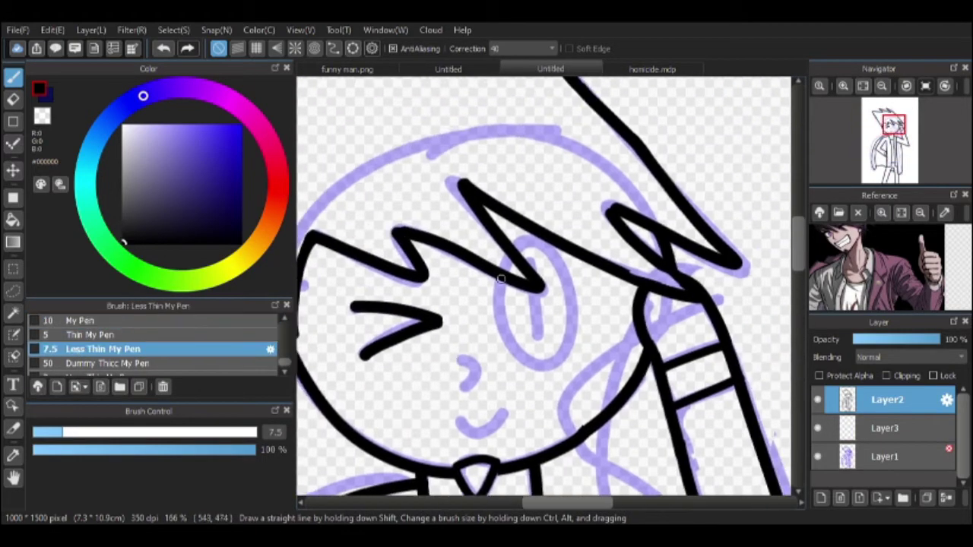
pyautogui.scroll(3, 555, 241)
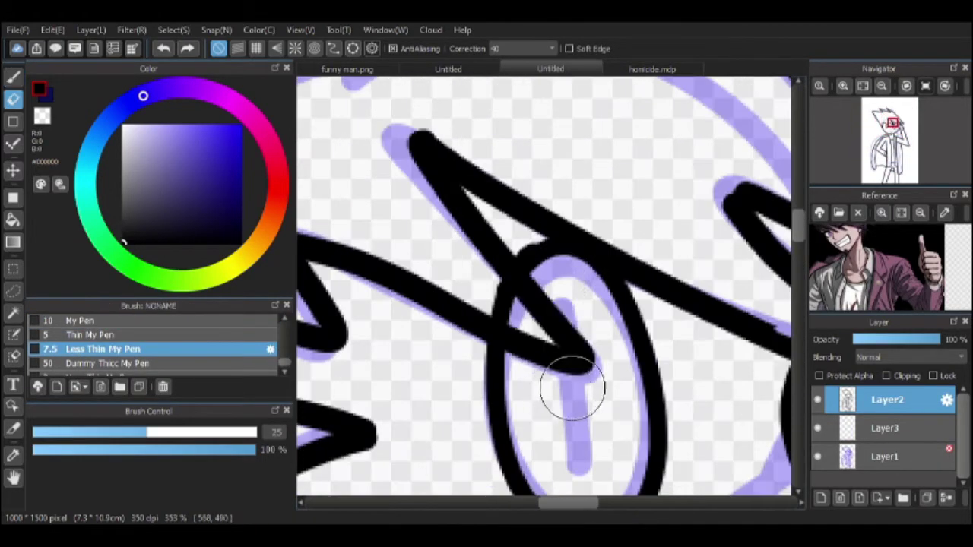
pyautogui.scroll(1, 563, 304)
pyautogui.scroll(-3, 560, 245)
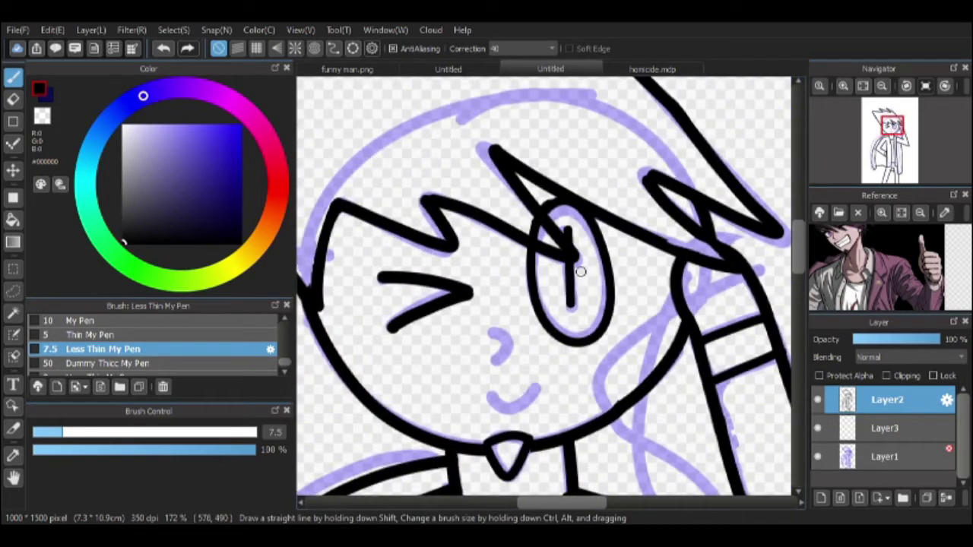
pyautogui.scroll(2, 580, 272)
pyautogui.scroll(-3, 570, 317)
pyautogui.hotkey('ctrl', 'z')
pyautogui.hotkey('ctrl', 'z')
pyautogui.scroll(1, 545, 275)
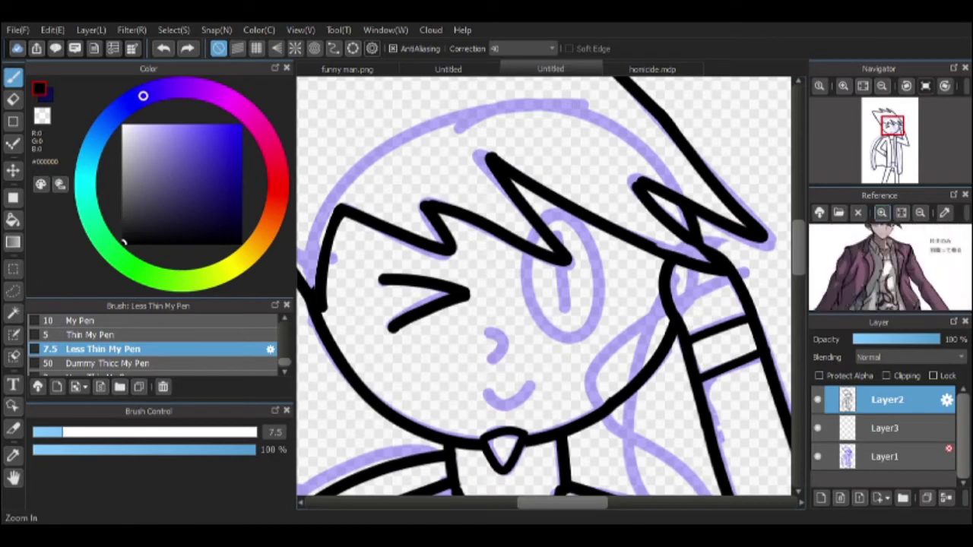
# Step: Ink the open eye's oval outline and vertical pupil on Layer2 with the 7.5 Less Thin My Pen brush
pyautogui.scroll(2, 642, 296)
pyautogui.moveTo(562, 250)
pyautogui.mouseDown()
pyautogui.moveTo(525, 342)
pyautogui.moveTo(608, 403)
pyautogui.moveTo(561, 253)
pyautogui.mouseUp()
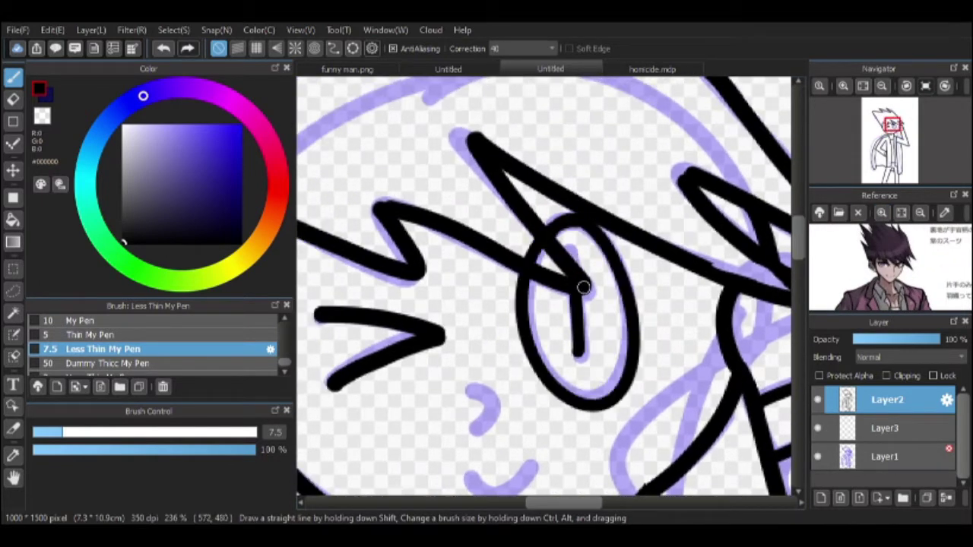
pyautogui.scroll(-2, 574, 251)
pyautogui.moveTo(578, 265); pyautogui.dragTo(594, 395)
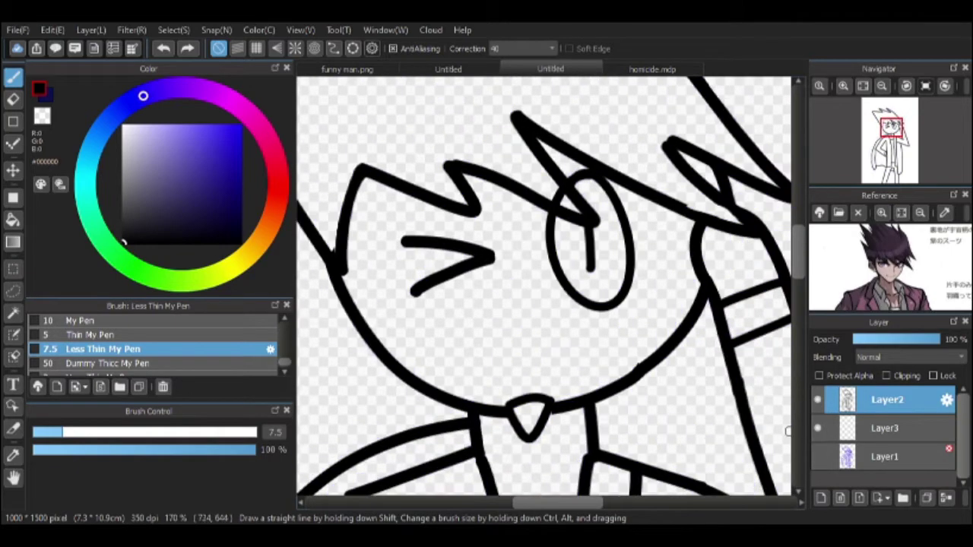
pyautogui.scroll(2, 624, 340)
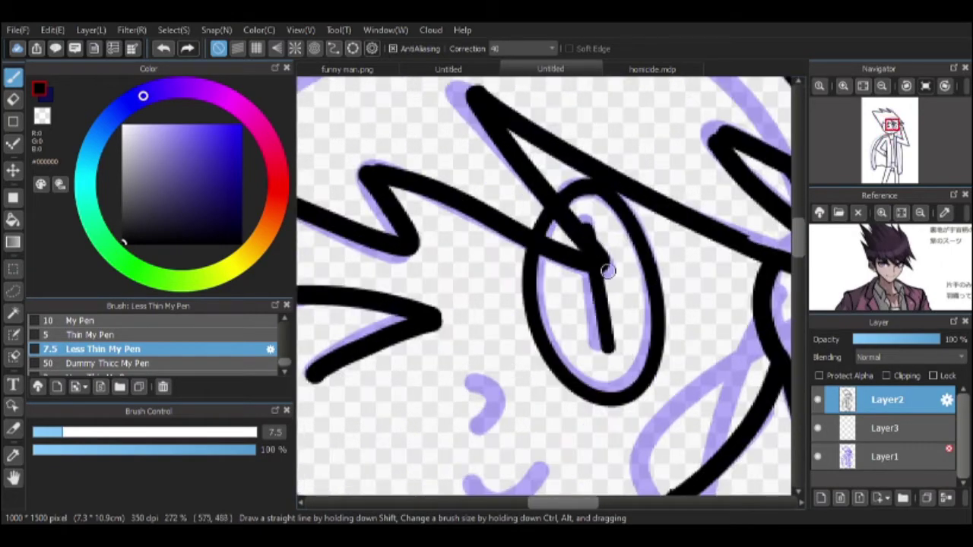
# Step: Ink a small hooked nose between the eyes and hide the Layer1 sketch
pyautogui.scroll(-3, 608, 271)
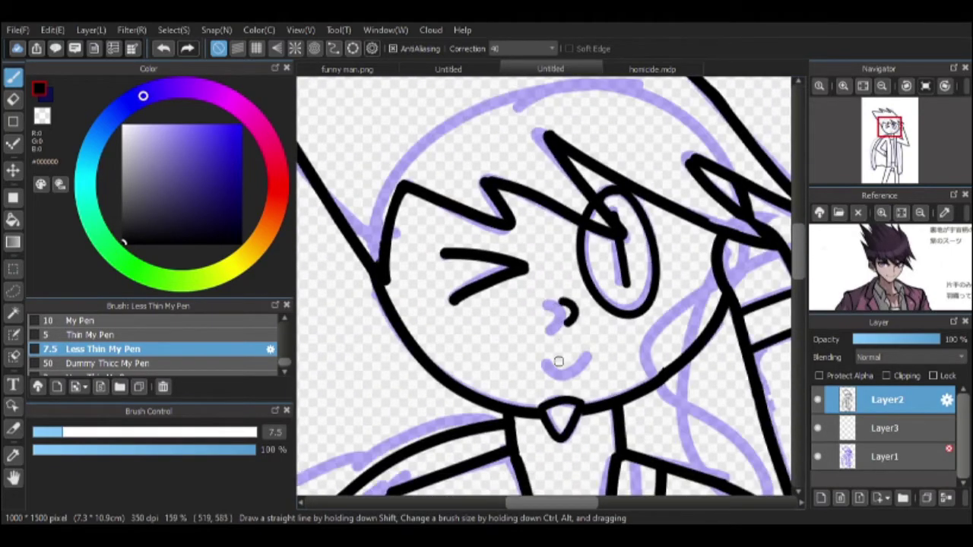
pyautogui.click(817, 456)
pyautogui.scroll(-1, 578, 360)
# Step: Try starting the mouth line below the nose, then undo the mark
pyautogui.click(572, 351)
pyautogui.scroll(-1, 600, 351)
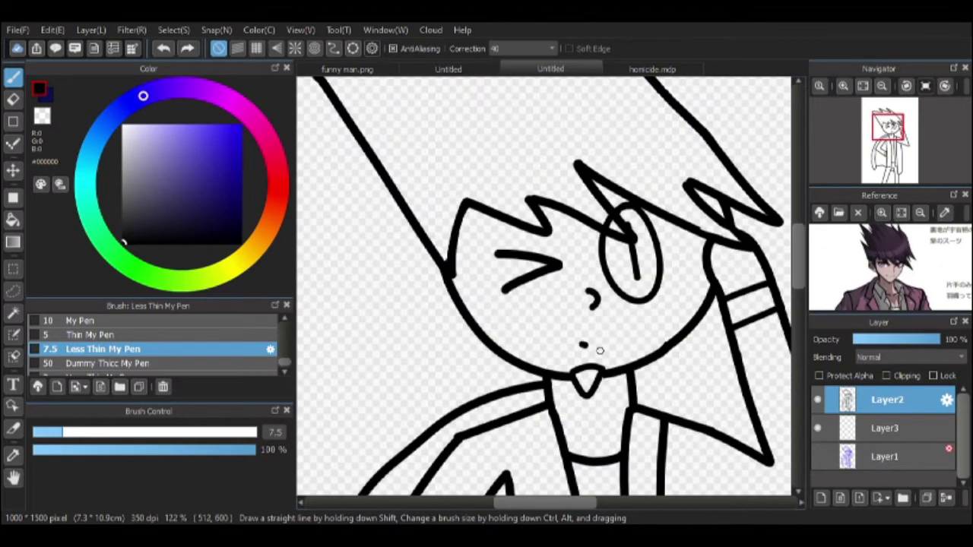
pyautogui.scroll(2, 600, 351)
pyautogui.hotkey('ctrl', 't')
pyautogui.press('Escape')
pyautogui.hotkey('ctrl', 'z')
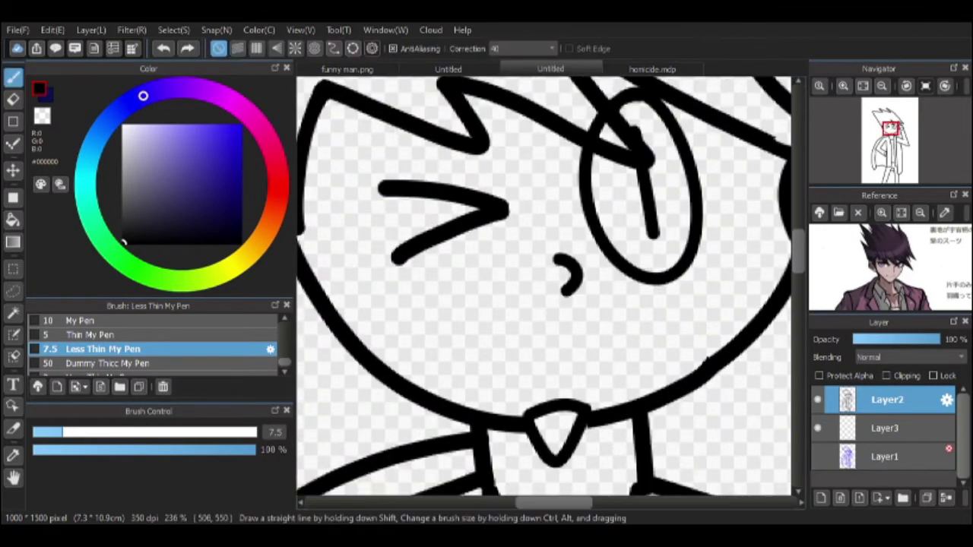
# Step: Select the nose with a marquee and shift it slightly toward the winking eye
pyautogui.press('m')
pyautogui.moveTo(526, 234); pyautogui.dragTo(598, 315)
pyautogui.hotkey('ctrl', 't')
pyautogui.press('Escape')
pyautogui.press('b')
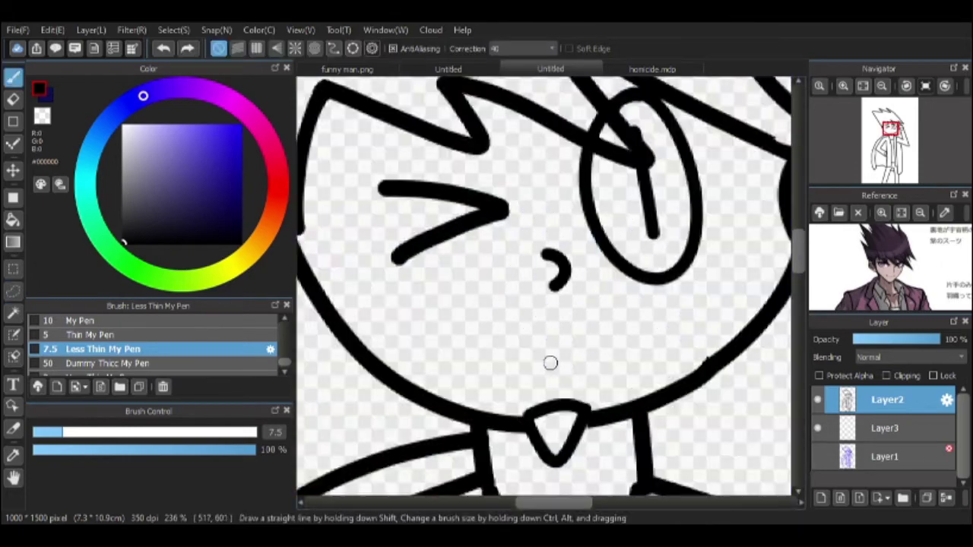
# Step: Ink a small curved smile below the nose with the 7.5 Less Thin My Pen brush
pyautogui.moveTo(572, 366); pyautogui.dragTo(582, 376)
pyautogui.scroll(-4, 585, 380)
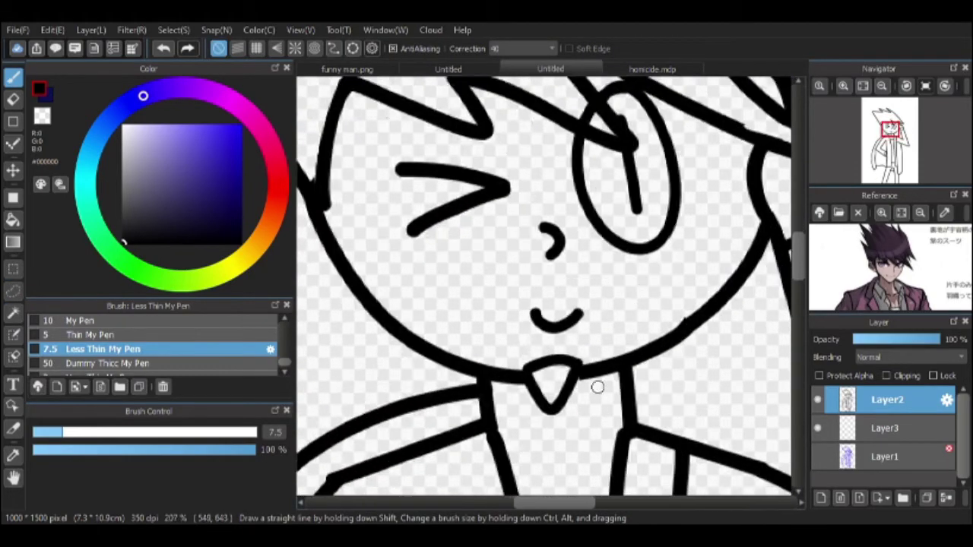
pyautogui.scroll(5, 581, 269)
pyautogui.press('e')
pyautogui.press('b')
pyautogui.scroll(-4, 589, 239)
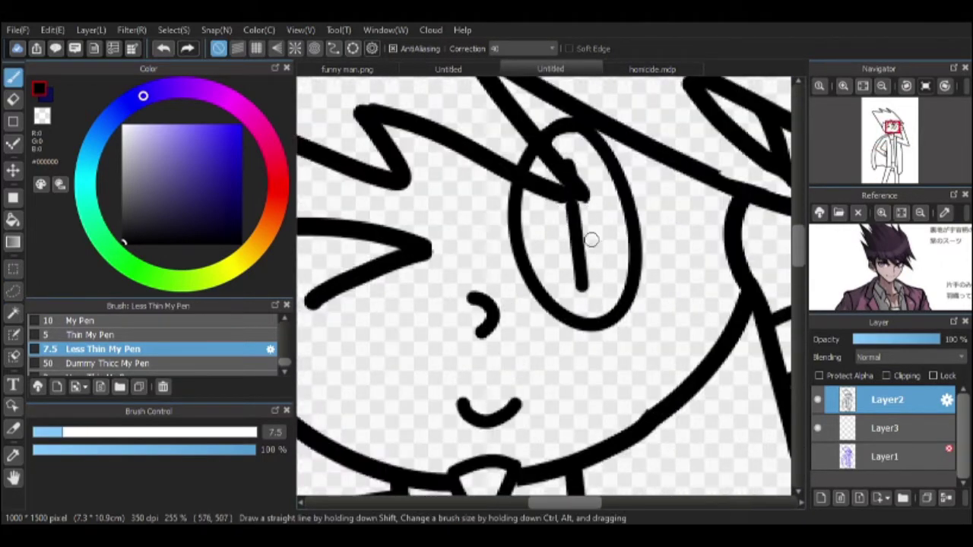
pyautogui.scroll(5, 578, 251)
pyautogui.scroll(-8, 605, 277)
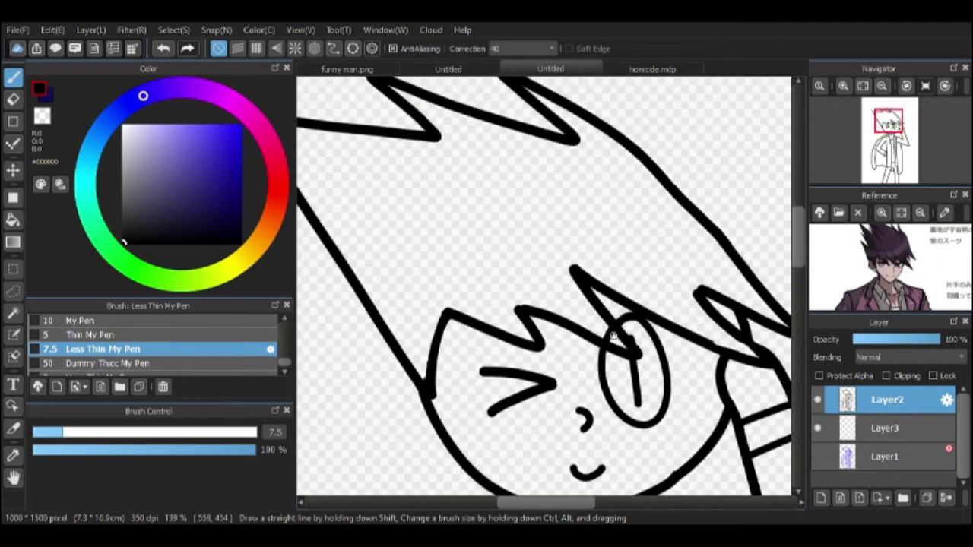
pyautogui.scroll(-6, 555, 289)
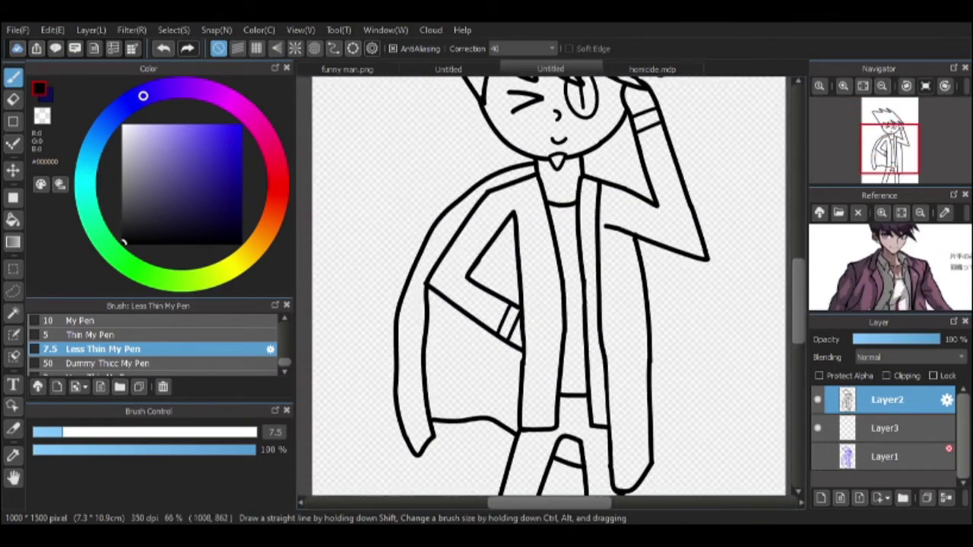
# Step: Erase the inner leg lines at size 25 and re-ink them with the size 10 My Pen brush, checking against the Layer1 sketch
pyautogui.scroll(3, 554, 204)
pyautogui.press('e')
pyautogui.click(80, 320)
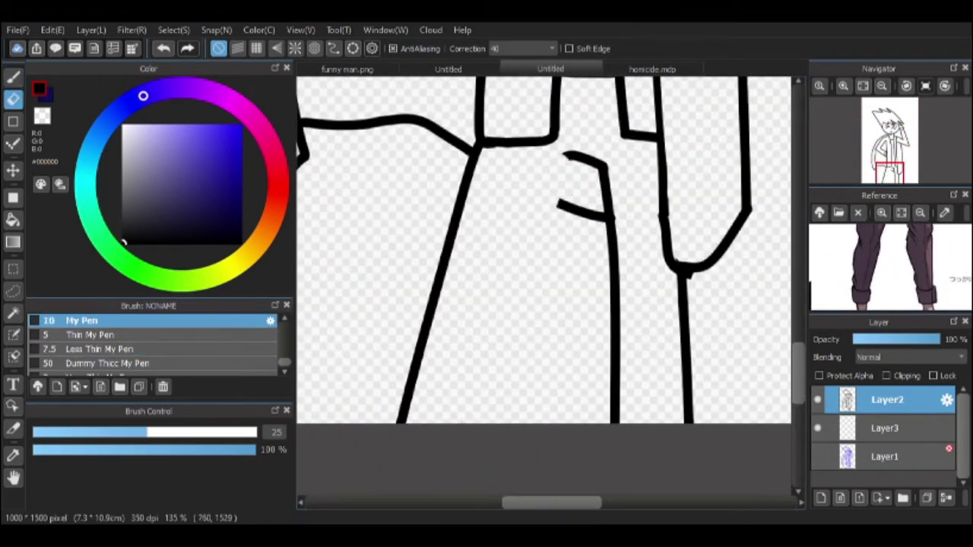
pyautogui.click(818, 456)
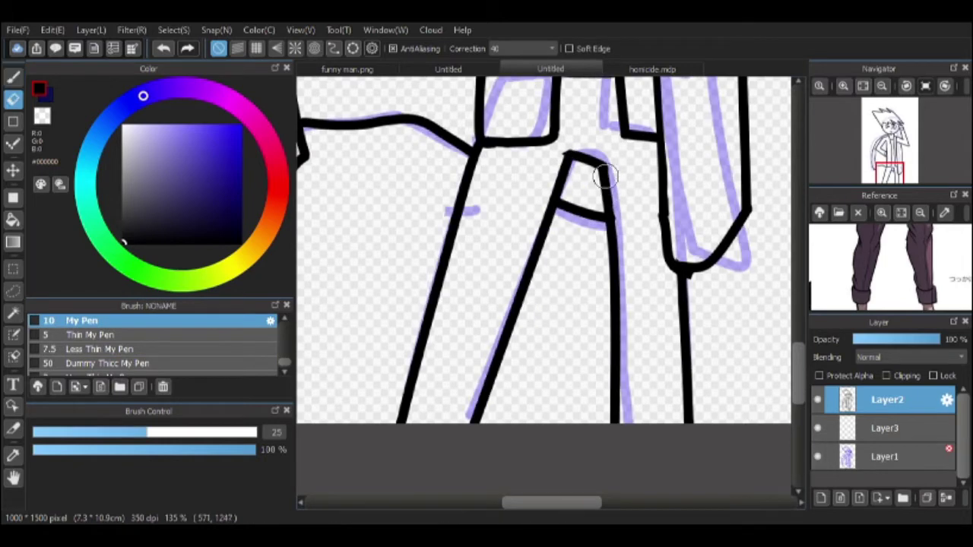
pyautogui.click(817, 456)
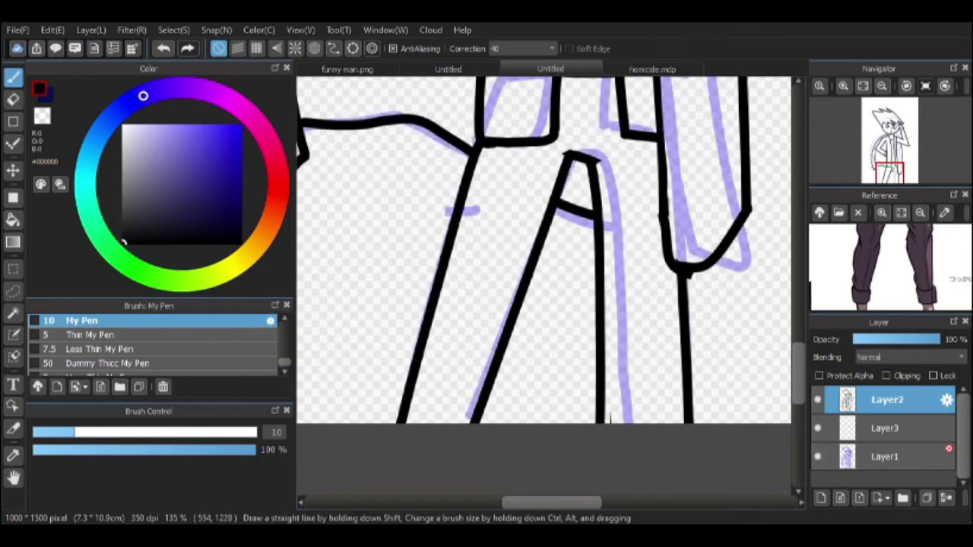
# Step: Fill the face on Layer3 with the skin colour #D5BDBA sampled from the character reference
pyautogui.scroll(5, 641, 352)
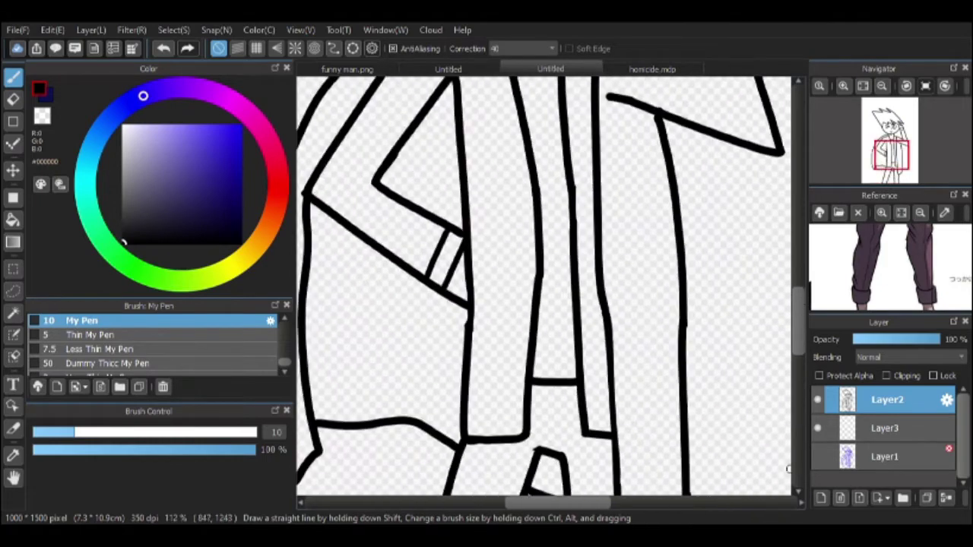
pyautogui.scroll(-3, 692, 402)
pyautogui.scroll(5, 692, 402)
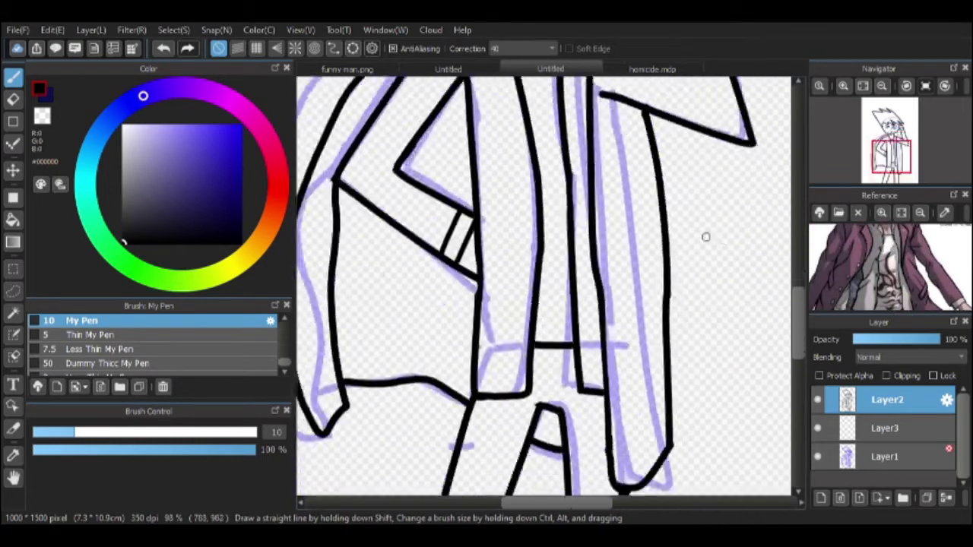
pyautogui.scroll(-6, 704, 235)
pyautogui.click(885, 428)
pyautogui.scroll(5, 727, 391)
pyautogui.scroll(-5, 727, 391)
pyautogui.scroll(3, 890, 266)
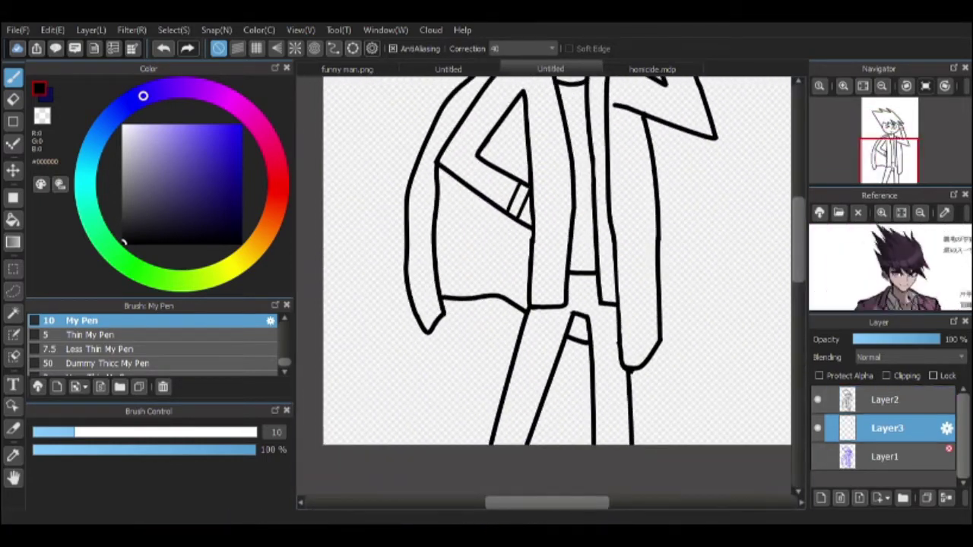
pyautogui.scroll(5, 761, 286)
pyautogui.scroll(2, 889, 266)
pyautogui.click(893, 285)
pyautogui.press('g')
pyautogui.scroll(5, 531, 356)
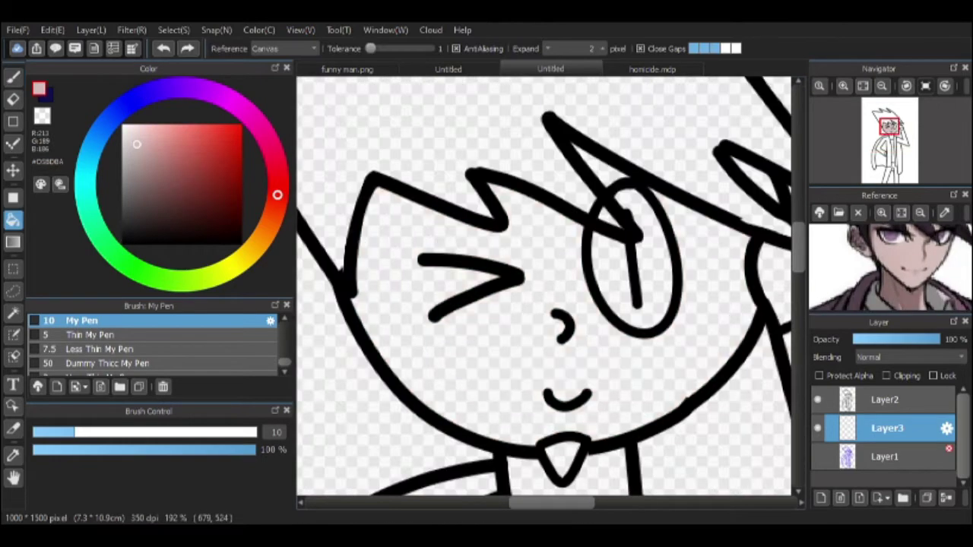
pyautogui.click(472, 349)
pyautogui.scroll(-4, 544, 289)
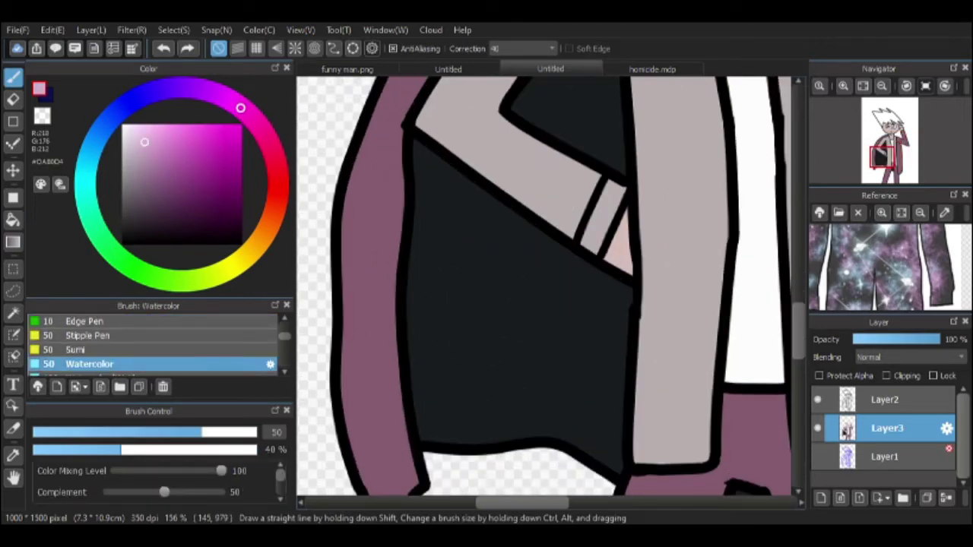
# Step: Try painting pale pink #DAB0D4 strokes in the dark coat lining with the size 50 Watercolor brush, then undo them
pyautogui.moveTo(426, 244); pyautogui.dragTo(474, 352)
pyautogui.hotkey('ctrl', 'z')
pyautogui.moveTo(417, 284); pyautogui.dragTo(569, 337)
pyautogui.hotkey('ctrl', 'z')
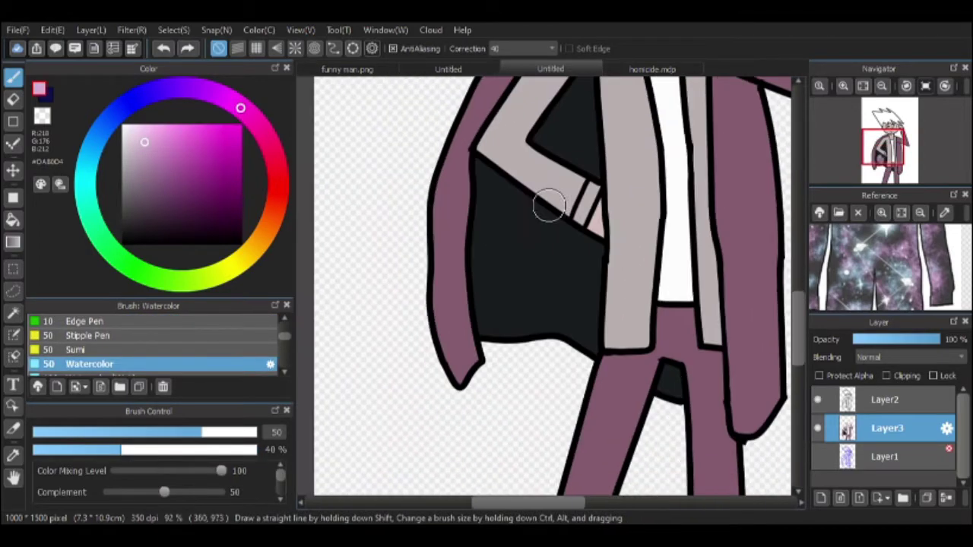
# Step: Paint soft pinkish-purple glows in the dark coat lining with the Watercolor (Wet) brush, using colour #DAB0D4
pyautogui.moveTo(463, 251); pyautogui.dragTo(515, 335)
pyautogui.scroll(3, 493, 321)
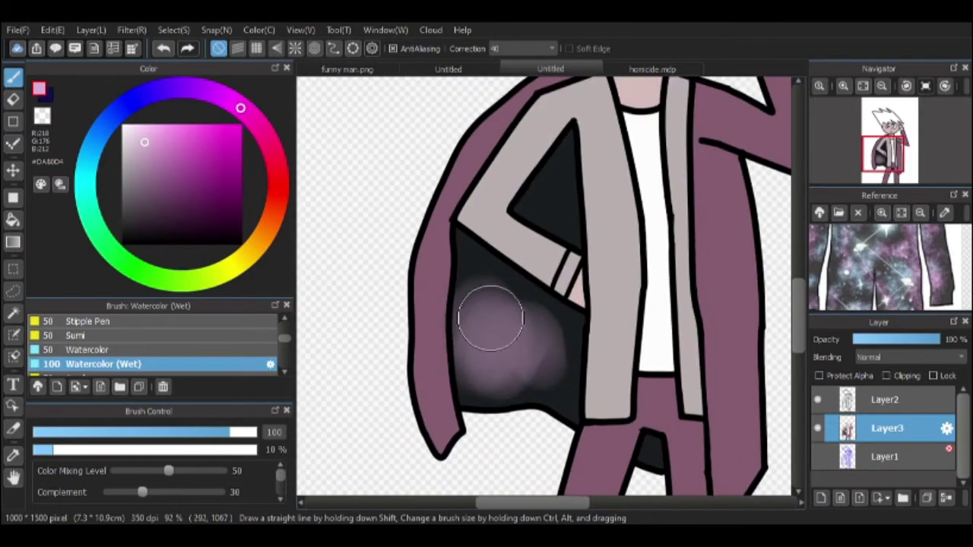
pyautogui.moveTo(545, 277); pyautogui.dragTo(549, 289)
pyautogui.scroll(-5, 476, 330)
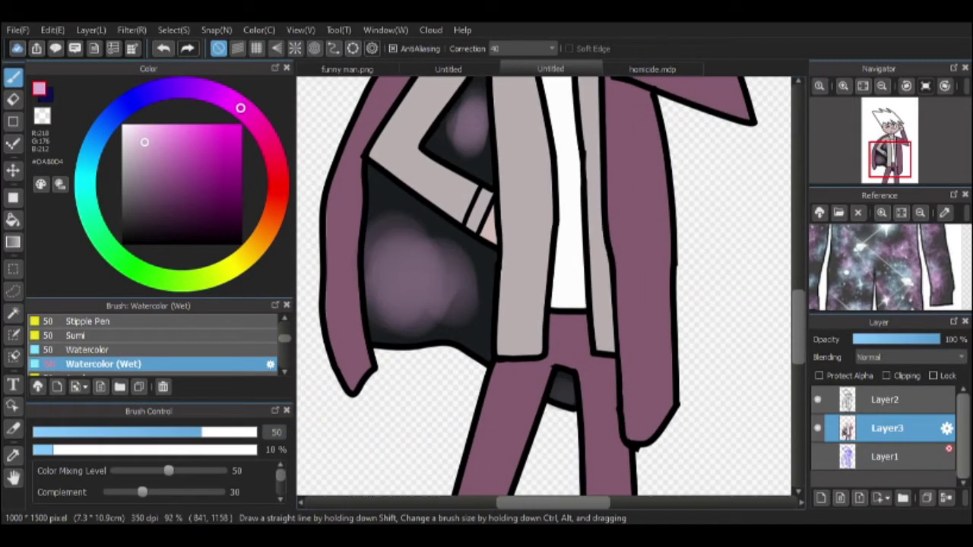
# Step: Blend pale blue glows over the purple patches in the coat lining with the size 50 Watercolor (Wet) brush
pyautogui.keyDown('alt'); pyautogui.click(402, 271); pyautogui.keyUp('alt')
pyautogui.scroll(3, 402, 271)
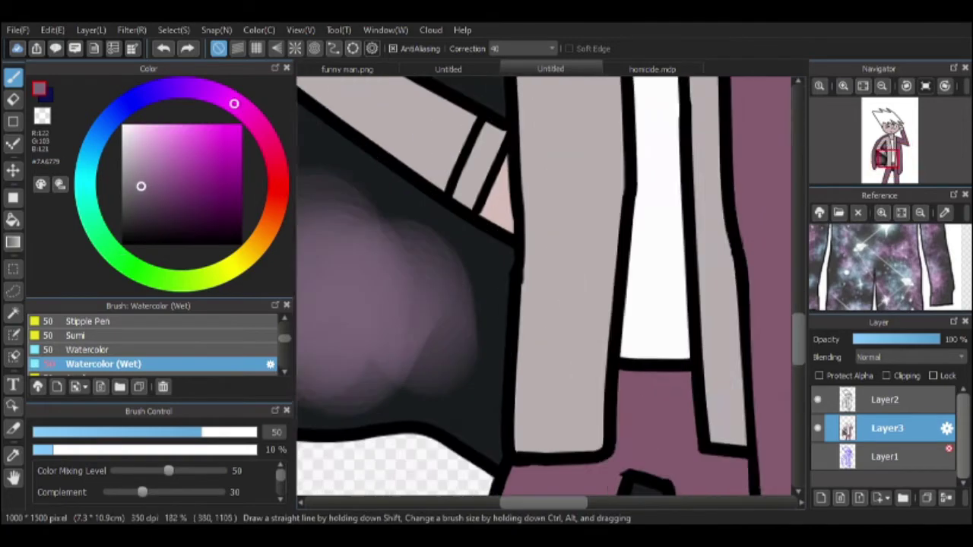
pyautogui.click(882, 212)
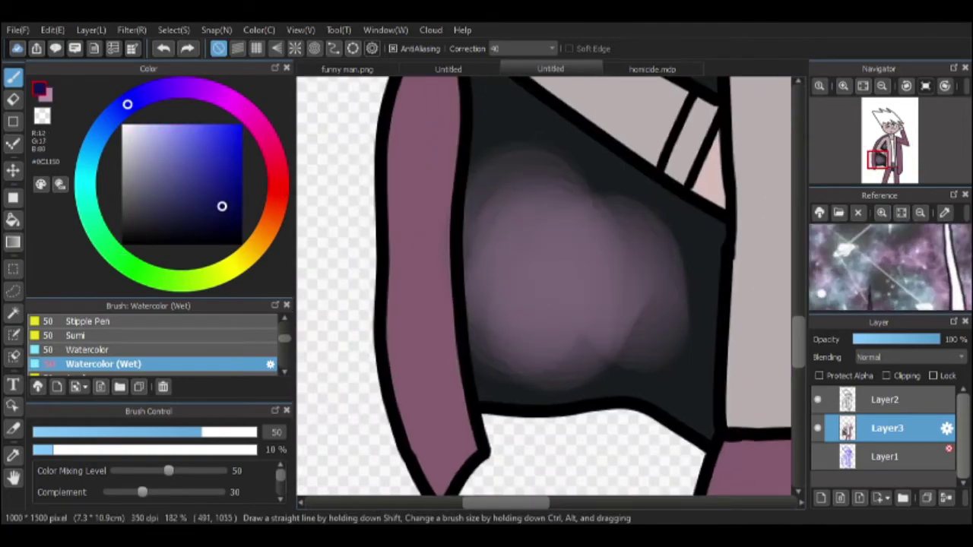
pyautogui.scroll(-2, 630, 213)
pyautogui.moveTo(630, 213)
pyautogui.mouseDown()
pyautogui.moveTo(563, 371)
pyautogui.moveTo(570, 362)
pyautogui.moveTo(545, 262)
pyautogui.mouseUp()
pyautogui.scroll(-2, 545, 263)
pyautogui.scroll(2, 337, 156)
# Step: Scribble small pale blue and pink highlights over the coat lining's glows with the Watercolor (Wet) brush at size 10
pyautogui.keyDown('alt'); pyautogui.click(337, 157); pyautogui.keyUp('alt')
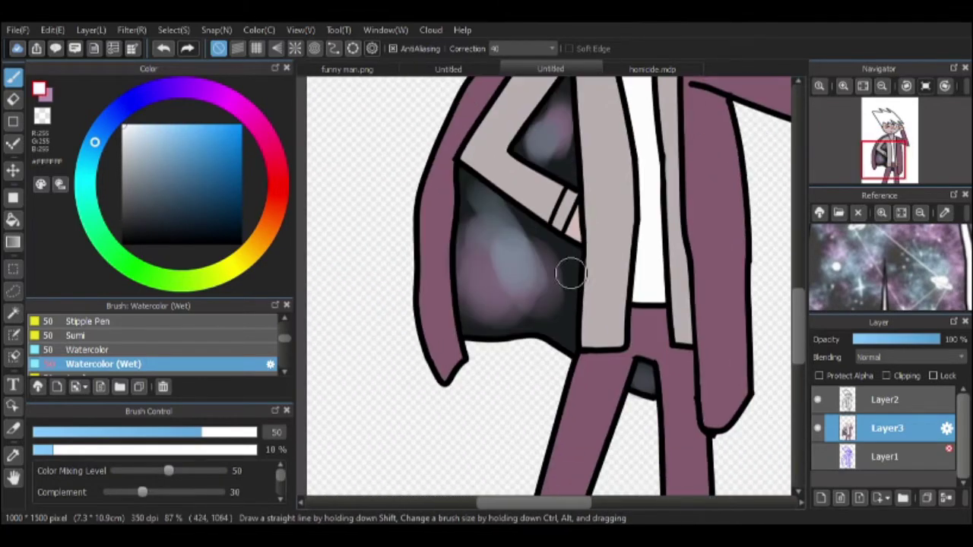
pyautogui.scroll(-5, 152, 346)
pyautogui.click(81, 326)
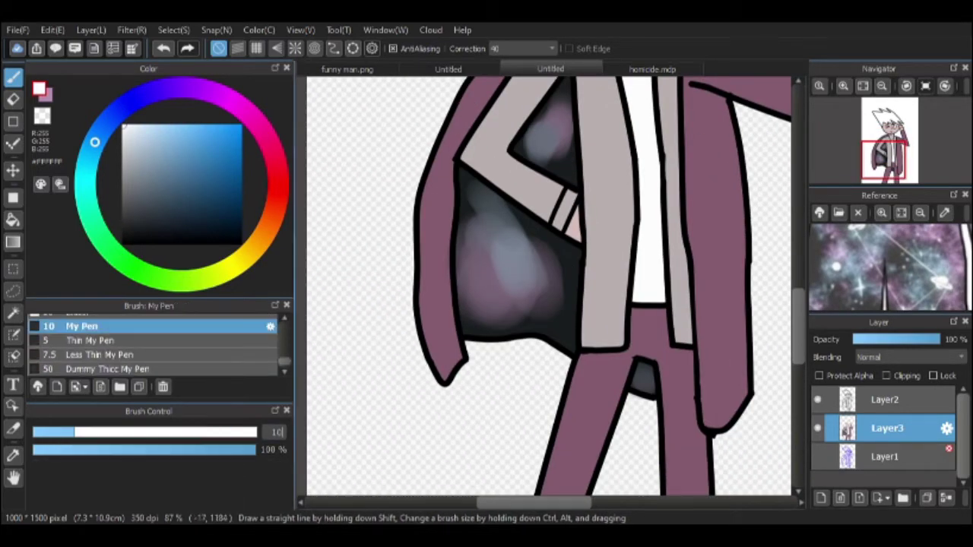
pyautogui.keyDown('alt'); pyautogui.click(504, 282); pyautogui.keyUp('alt')
pyautogui.scroll(3, 504, 282)
pyautogui.press('w')
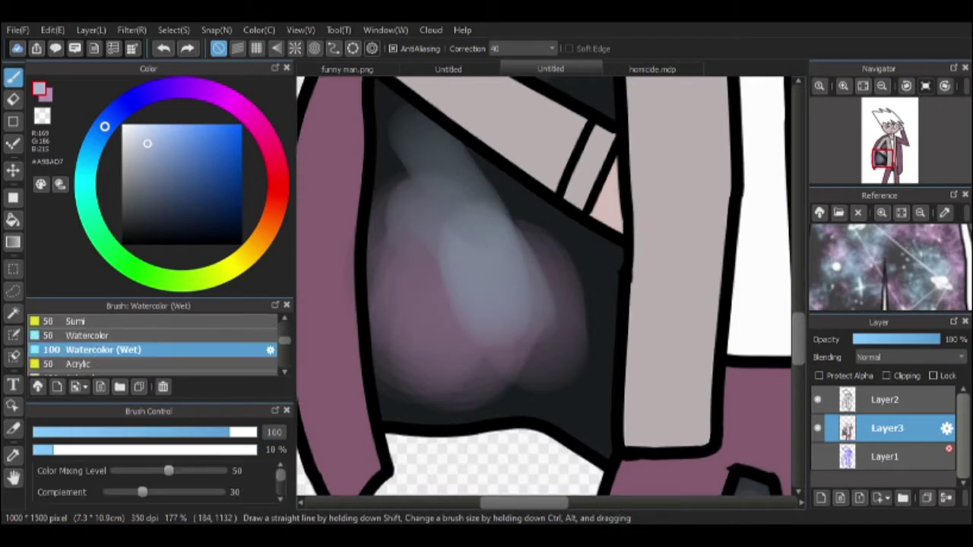
pyautogui.moveTo(473, 265); pyautogui.dragTo(431, 394)
pyautogui.press('x')
pyautogui.scroll(-3, 446, 422)
pyautogui.scroll(2, 456, 342)
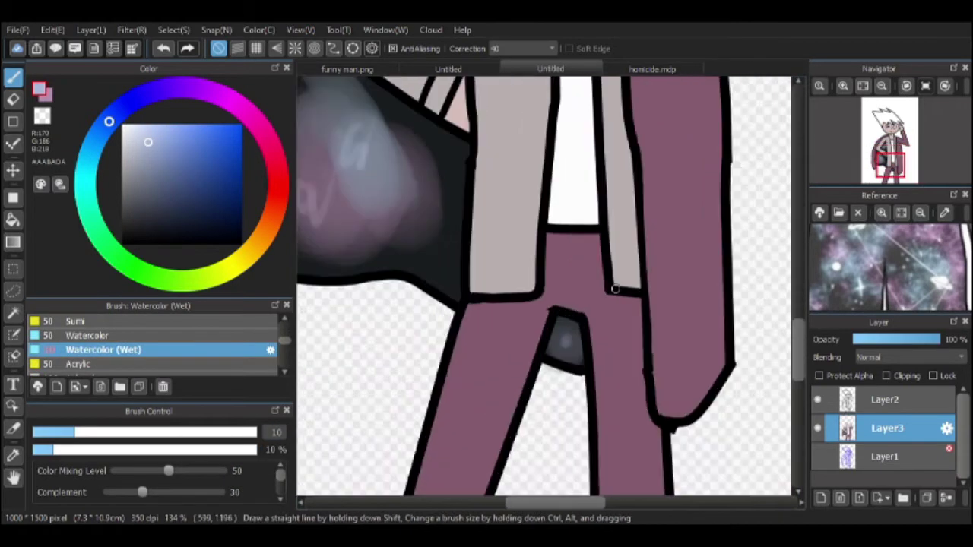
# Step: Try adding broad Watercolor (Wet) strokes across the coat lining, then undo them
pyautogui.moveTo(457, 342); pyautogui.dragTo(487, 228)
pyautogui.moveTo(557, 253); pyautogui.dragTo(466, 267)
pyautogui.hotkey('ctrl', 'z')
# Step: Try drawing a solid white oval in the coat lining with the size 10 My Pen brush, then undo the strokes
pyautogui.press('p')
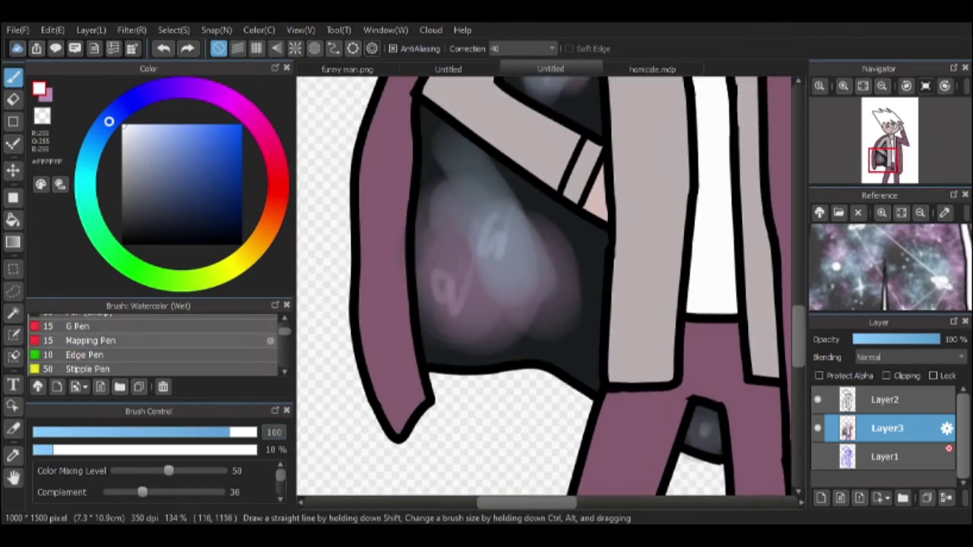
pyautogui.click(84, 326)
pyautogui.moveTo(540, 258); pyautogui.dragTo(529, 304)
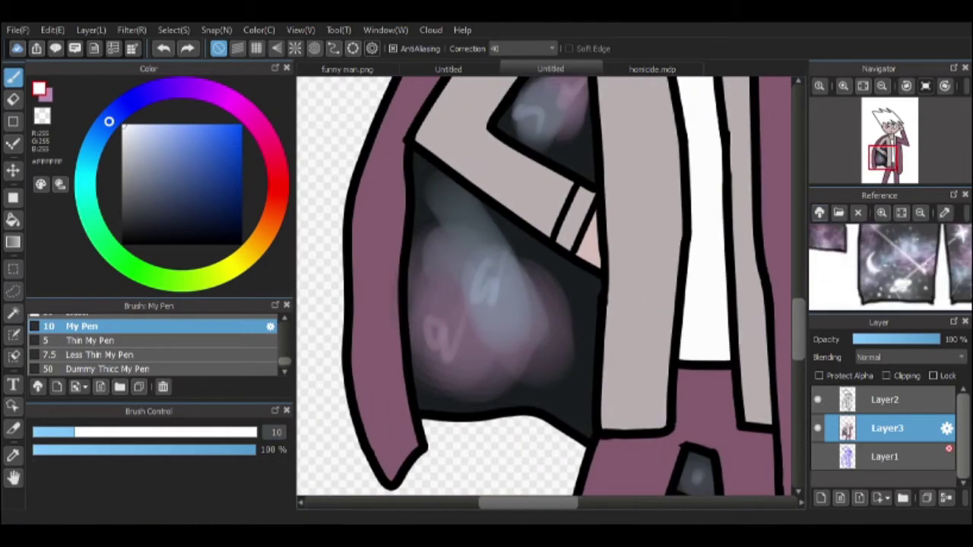
pyautogui.moveTo(478, 353)
pyautogui.mouseDown()
pyautogui.moveTo(503, 333)
pyautogui.moveTo(488, 369)
pyautogui.moveTo(602, 293)
pyautogui.mouseUp()
pyautogui.scroll(2, 481, 352)
pyautogui.scroll(1, 494, 366)
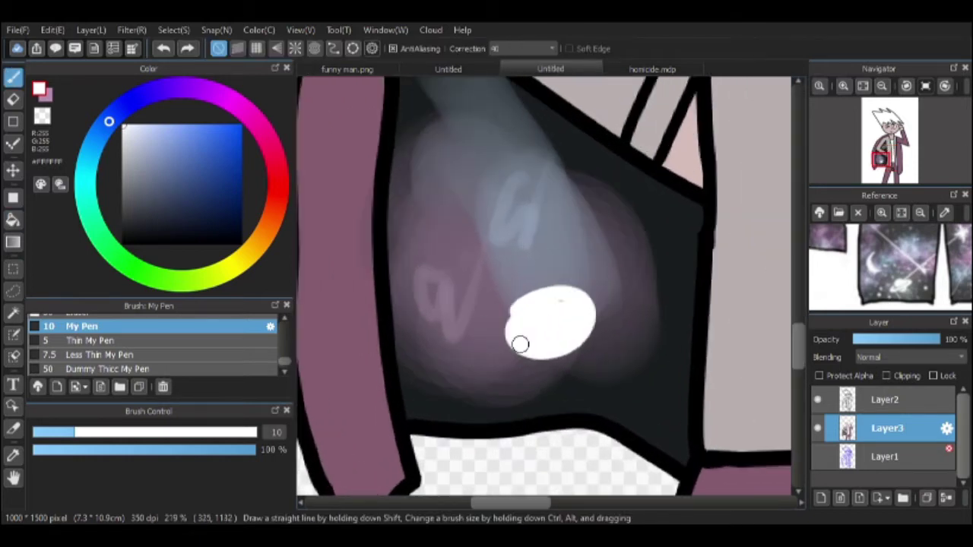
pyautogui.hotkey('ctrl', 'z')
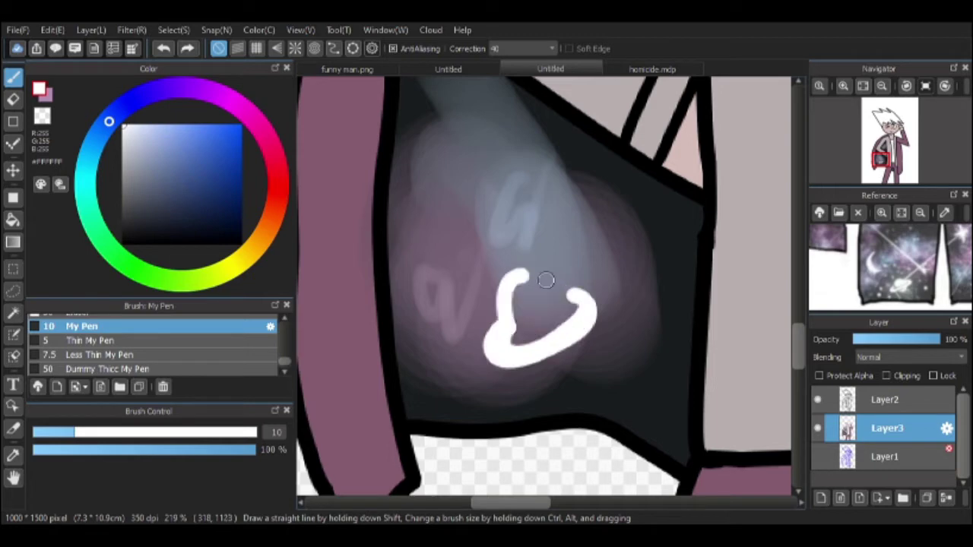
pyautogui.hotkey('ctrl', 'z')
pyautogui.hotkey('ctrl', 'z')
# Step: Try drawing a solid white planet in the coat lining with the size 7.5 Less Thin My Pen brush, then undo the strokes
pyautogui.press('Down')
pyautogui.press('Down')
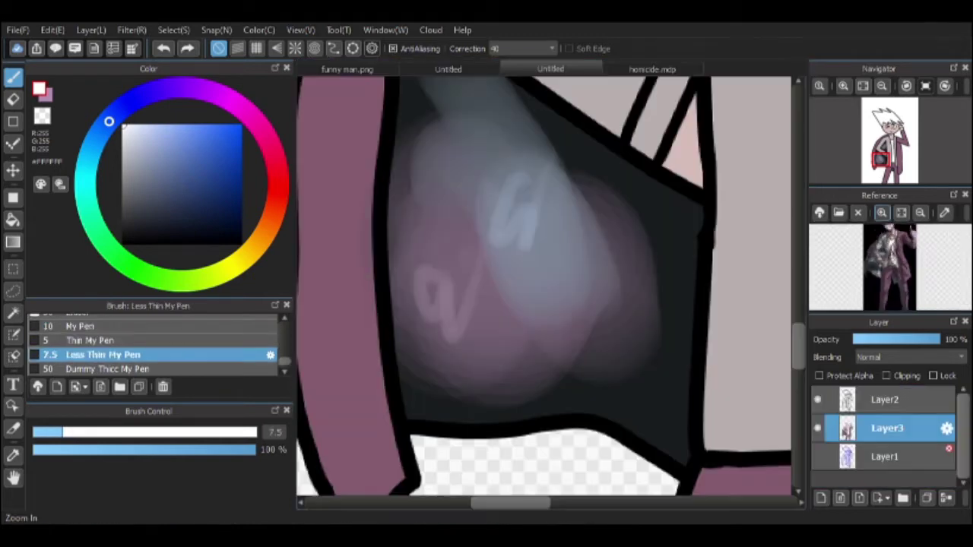
pyautogui.scroll(-2, 620, 315)
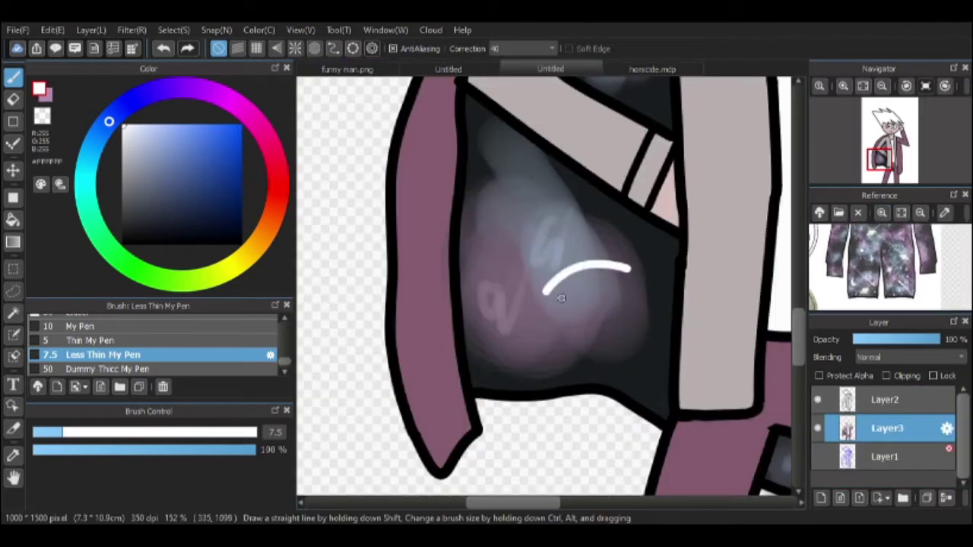
pyautogui.scroll(2, 569, 296)
pyautogui.moveTo(542, 318); pyautogui.dragTo(651, 272)
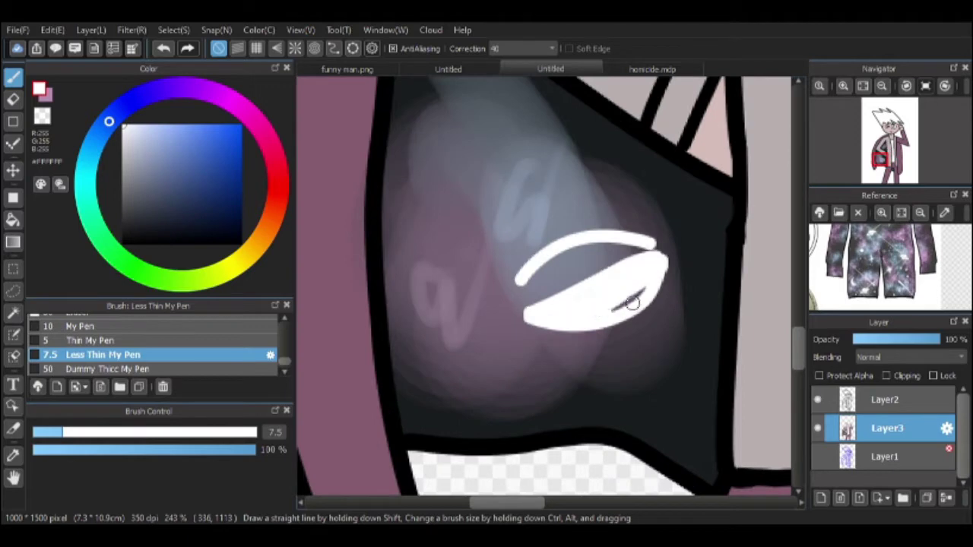
pyautogui.hotkey('ctrl', 'z')
pyautogui.hotkey('ctrl', 'z')
pyautogui.hotkey('ctrl', 'z')
pyautogui.hotkey('ctrl', 'z')
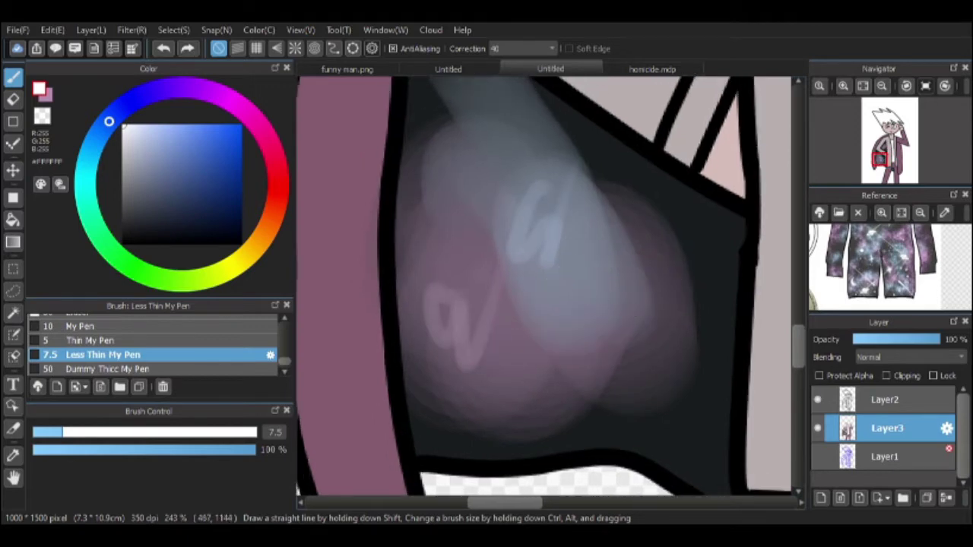
# Step: Try drawing a large filled white oval with a planetary ring in the coat lining, then undo it
pyautogui.moveTo(622, 260)
pyautogui.mouseDown()
pyautogui.moveTo(580, 288)
pyautogui.moveTo(634, 261)
pyautogui.mouseUp()
pyautogui.hotkey('ctrl', 'z')
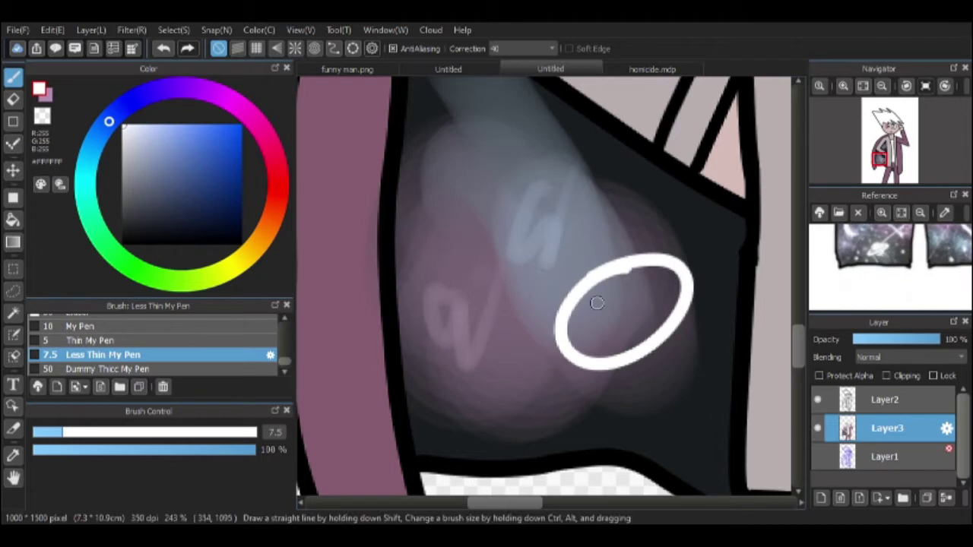
pyautogui.press('Down')
pyautogui.moveTo(612, 320); pyautogui.dragTo(646, 297)
pyautogui.press('Up')
pyautogui.moveTo(555, 324)
pyautogui.mouseDown()
pyautogui.moveTo(547, 334)
pyautogui.moveTo(694, 300)
pyautogui.mouseUp()
pyautogui.scroll(2, 549, 347)
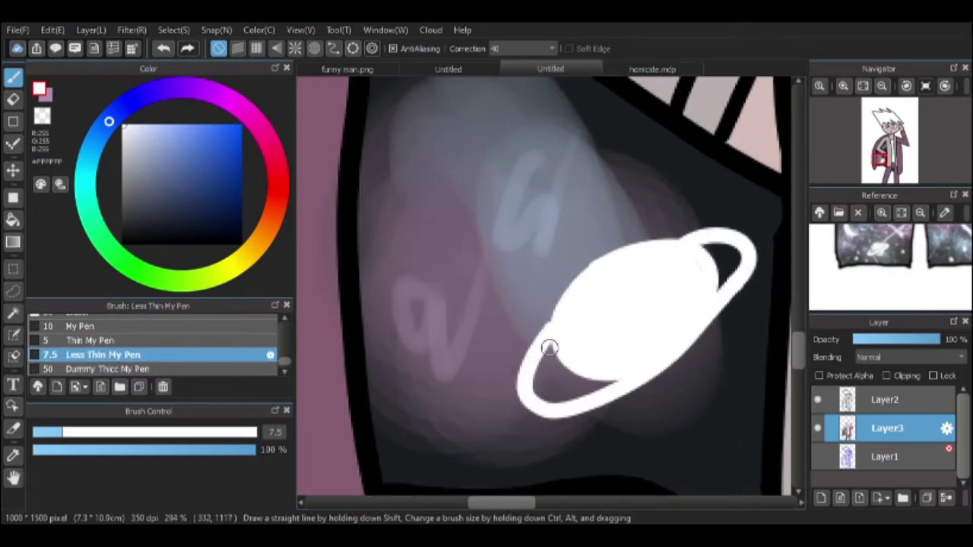
pyautogui.hotkey('ctrl', 'z')
pyautogui.hotkey('ctrl', 'z')
# Step: Draw a smaller tilted oval in the coat lining and fill it solid white as the planet's body
pyautogui.scroll(-3, 697, 298)
pyautogui.scroll(2, 673, 284)
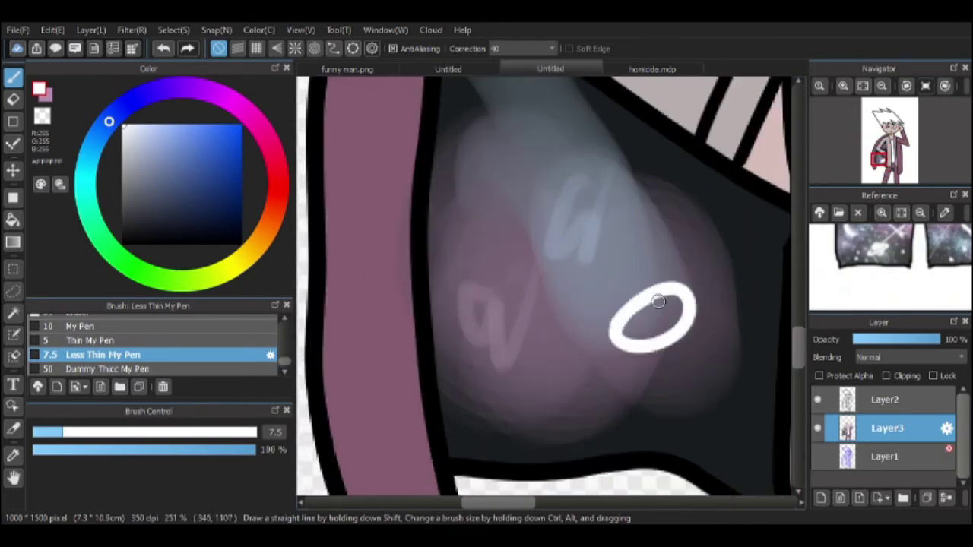
pyautogui.hotkey('ctrl', 'z')
pyautogui.hotkey('ctrl', 'y')
pyautogui.scroll(2, 673, 284)
pyautogui.hotkey('ctrl', 'y')
pyautogui.scroll(1, 578, 312)
pyautogui.press('Down')
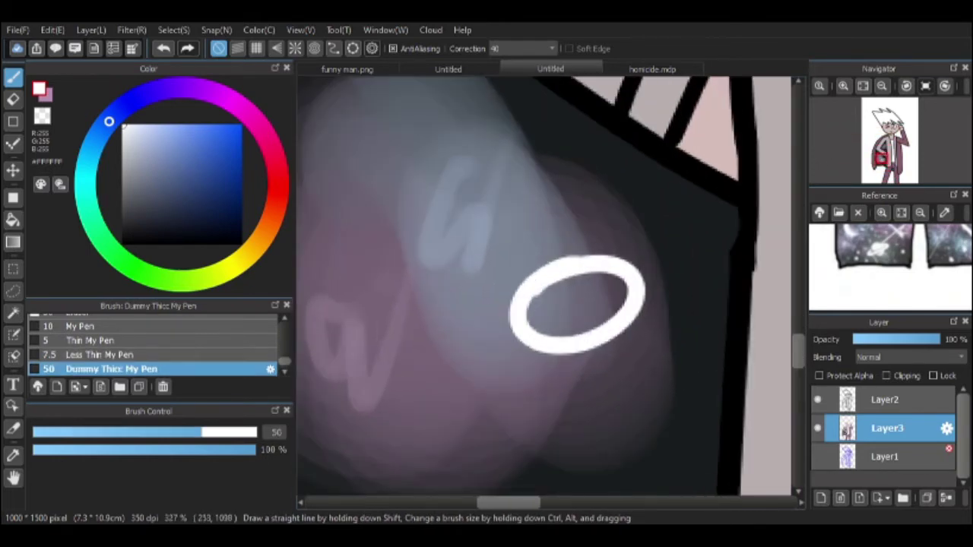
pyautogui.press('Up')
pyautogui.press('Up')
pyautogui.press('Up')
pyautogui.moveTo(601, 319)
pyautogui.mouseDown()
pyautogui.moveTo(532, 325)
pyautogui.moveTo(552, 341)
pyautogui.moveTo(628, 273)
pyautogui.moveTo(665, 276)
pyautogui.moveTo(652, 274)
pyautogui.mouseUp()
# Step: Try adding a white ring around the oval planet with the size 7.5 Less Thin My Pen brush, then undo it
pyautogui.press('Down')
pyautogui.press('Down')
pyautogui.hotkey('ctrl', 'z')
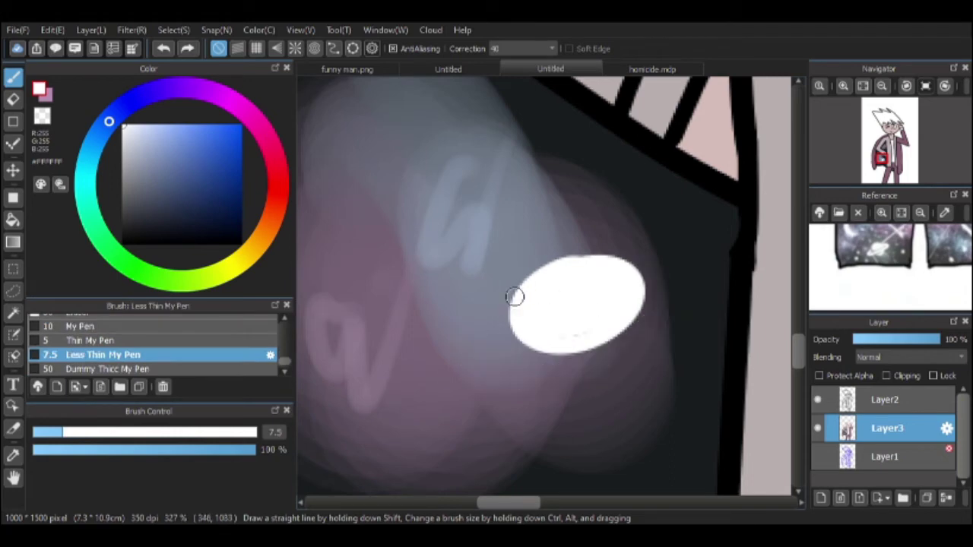
pyautogui.hotkey('ctrl', 'y')
pyautogui.hotkey('ctrl', 'z')
pyautogui.moveTo(508, 311); pyautogui.dragTo(637, 347)
pyautogui.hotkey('ctrl', 'z')
pyautogui.moveTo(484, 282)
pyautogui.mouseDown()
pyautogui.moveTo(504, 393)
pyautogui.moveTo(669, 272)
pyautogui.mouseUp()
pyautogui.hotkey('ctrl', 'z')
pyautogui.scroll(2, 538, 318)
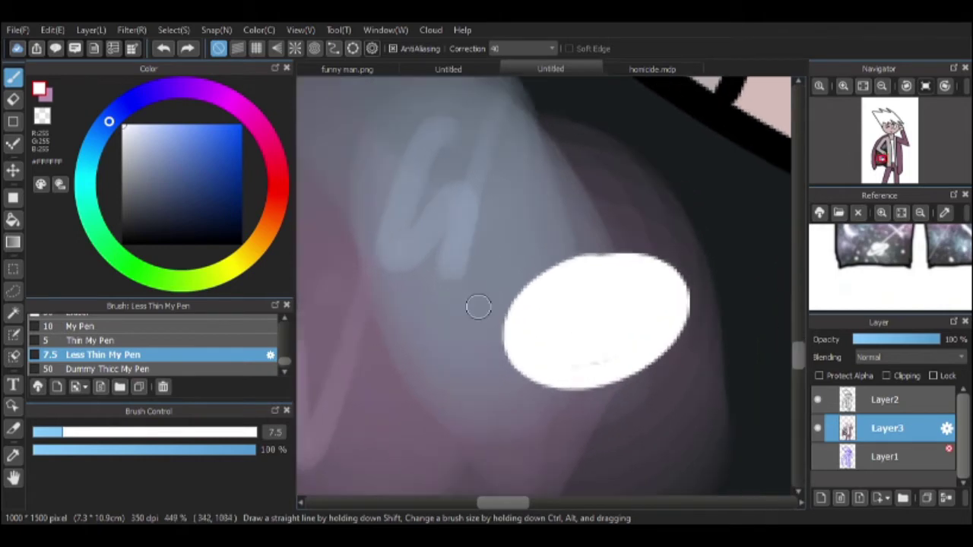
# Step: Draw a thin white ring around the oval planet with the size 5 Thin My Pen brush, undoing misplaced attempts
pyautogui.press('e')
pyautogui.press('b')
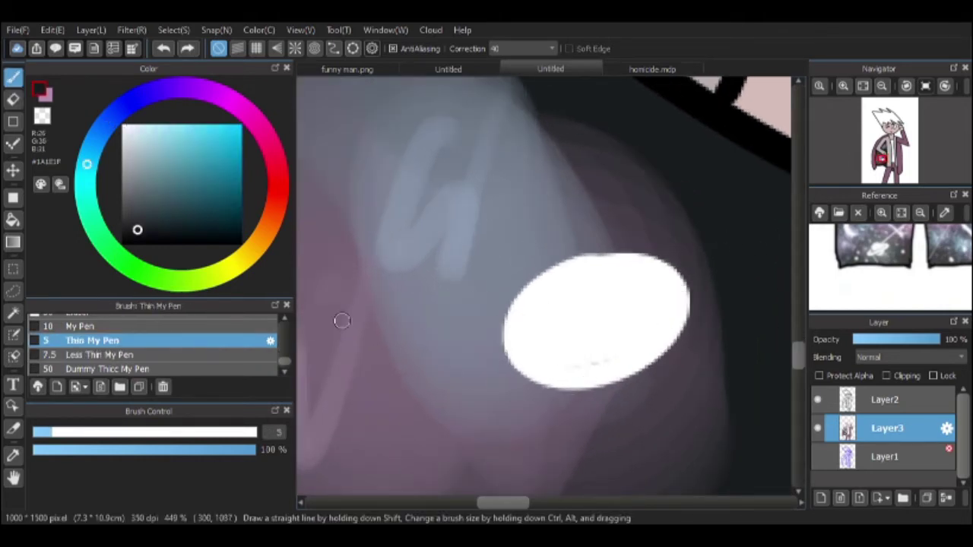
pyautogui.keyDown('alt'); pyautogui.click(542, 336); pyautogui.keyUp('alt')
pyautogui.moveTo(506, 304)
pyautogui.mouseDown()
pyautogui.moveTo(669, 378)
pyautogui.moveTo(699, 282)
pyautogui.mouseUp()
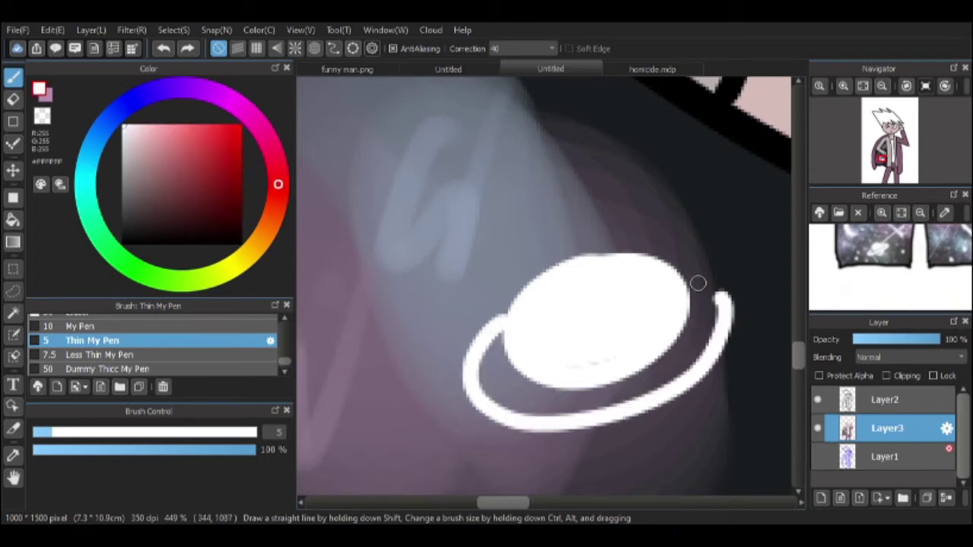
pyautogui.hotkey('ctrl', 'z')
pyautogui.scroll(1, 699, 282)
pyautogui.moveTo(494, 320); pyautogui.dragTo(517, 433)
pyautogui.hotkey('ctrl', 'z')
pyautogui.moveTo(471, 334); pyautogui.dragTo(691, 315)
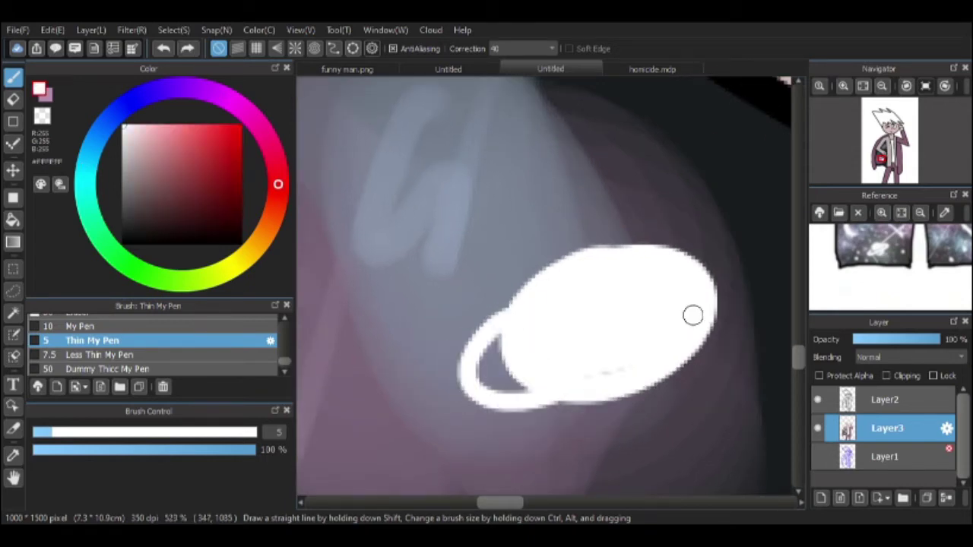
pyautogui.hotkey('ctrl', 'z')
pyautogui.moveTo(502, 304)
pyautogui.mouseDown()
pyautogui.moveTo(521, 319)
pyautogui.moveTo(685, 258)
pyautogui.mouseUp()
pyautogui.hotkey('ctrl', 'z')
# Step: Draw dark #1A1E1F lines across the planet's lower edge with the size 3 Very Thin My Pen brush to separate its ring
pyautogui.press('e')
pyautogui.scroll(1, 531, 420)
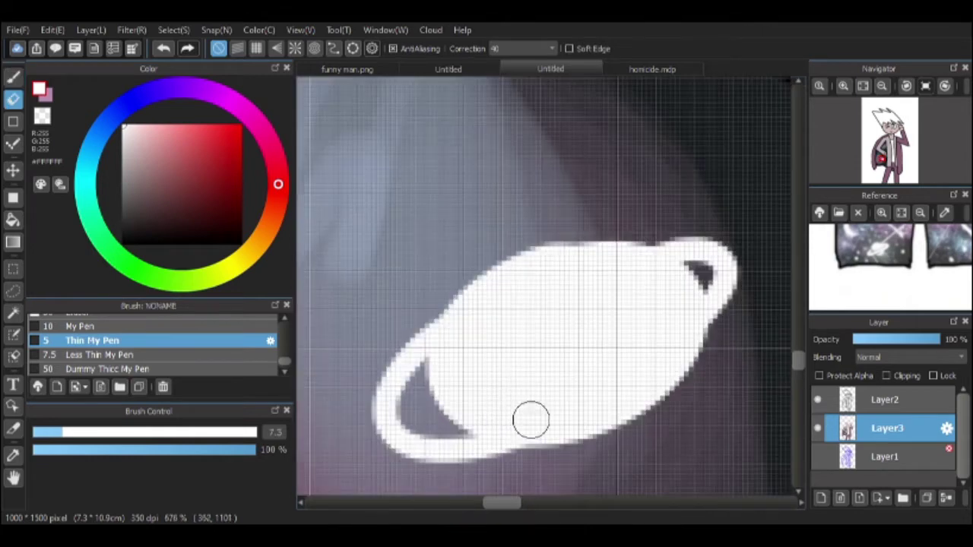
pyautogui.scroll(-2, 568, 385)
pyautogui.keyDown('alt'); pyautogui.click(738, 315); pyautogui.keyUp('alt')
pyautogui.press('b')
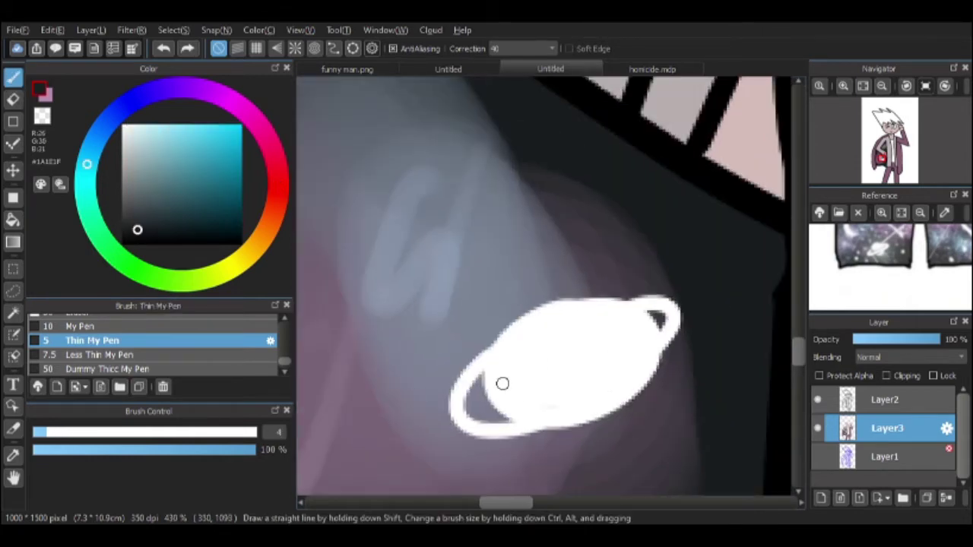
pyautogui.press('Down')
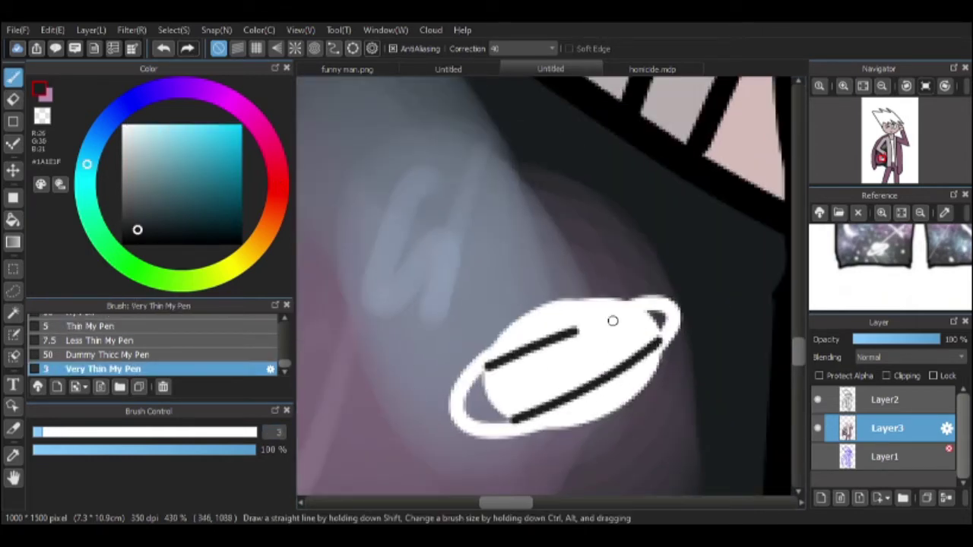
pyautogui.hotkey('ctrl', 'z')
pyautogui.scroll(1, 544, 403)
pyautogui.moveTo(533, 396); pyautogui.dragTo(644, 352)
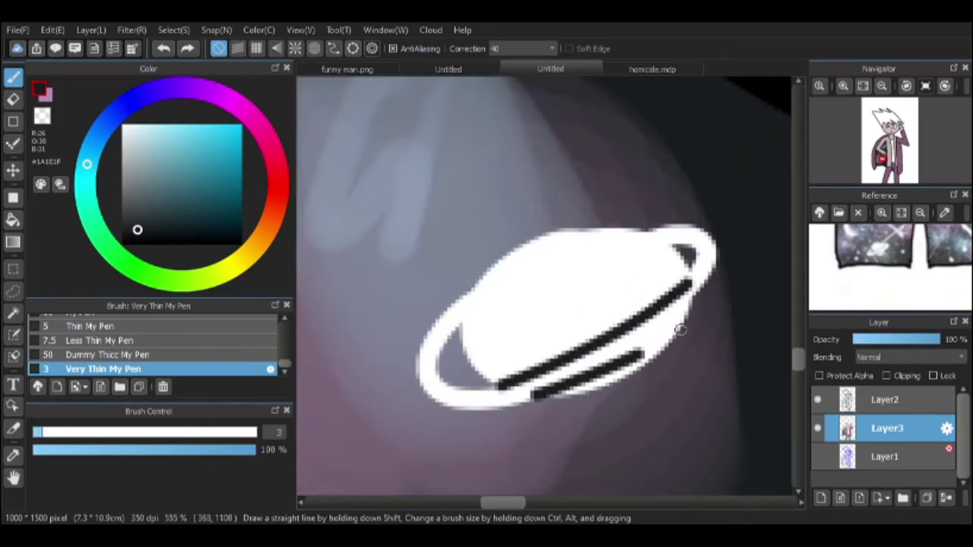
pyautogui.moveTo(536, 398); pyautogui.dragTo(684, 305)
pyautogui.scroll(1, 555, 385)
pyautogui.scroll(-6, 534, 368)
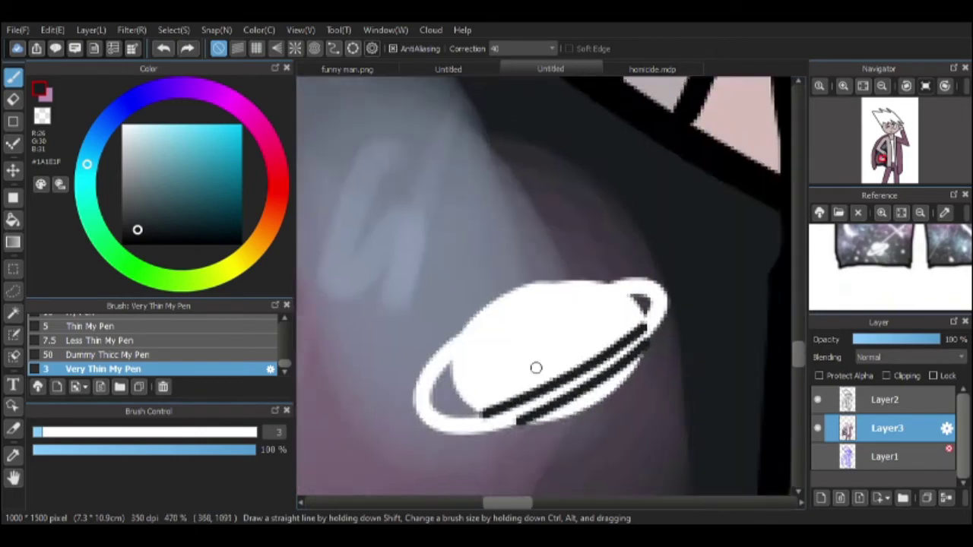
pyautogui.scroll(2, 478, 352)
pyautogui.scroll(-6, 478, 352)
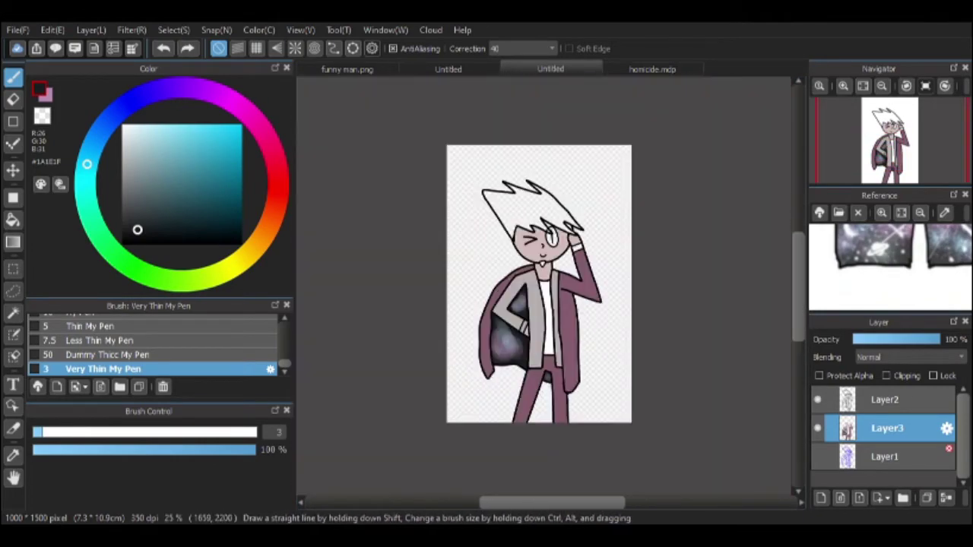
# Step: Draw a smaller solid white planet in the lower coat lining and ring it using the size 3 Very Thin My Pen brush
pyautogui.scroll(8, 472, 321)
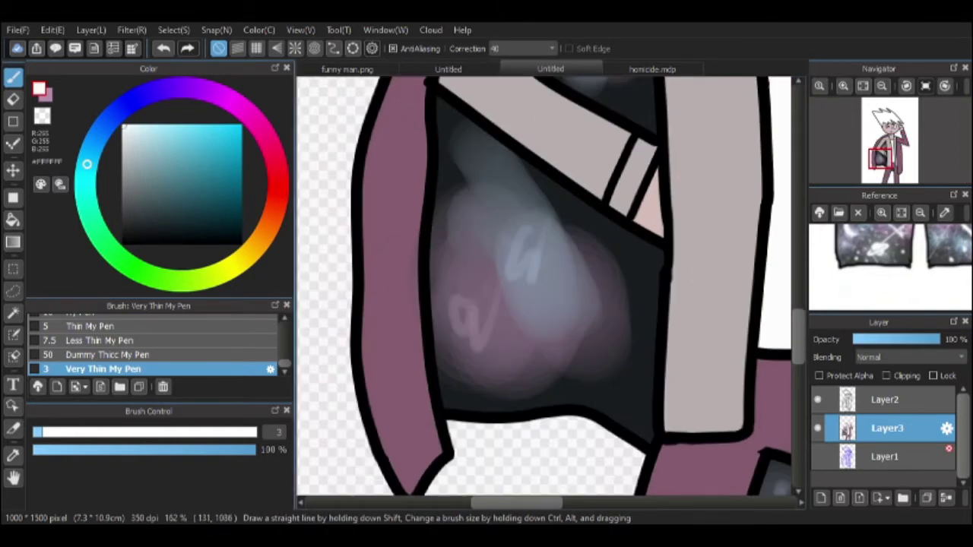
pyautogui.click(102, 341)
pyautogui.scroll(1, 576, 337)
pyautogui.moveTo(547, 293)
pyautogui.mouseDown()
pyautogui.moveTo(515, 326)
pyautogui.moveTo(561, 307)
pyautogui.moveTo(471, 326)
pyautogui.moveTo(502, 358)
pyautogui.moveTo(557, 350)
pyautogui.mouseUp()
pyautogui.scroll(2, 515, 326)
pyautogui.hotkey('ctrl', 'z')
pyautogui.click(103, 369)
pyautogui.scroll(1, 557, 350)
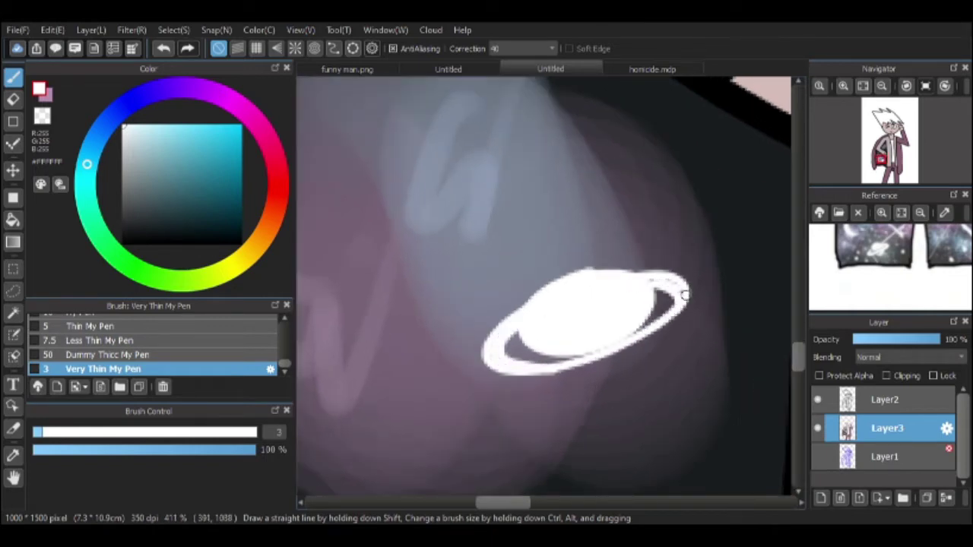
# Step: Try drawing a white crescent moon in the lining above the planet at brush sizes 3 and 7.5, then undo the strokes
pyautogui.scroll(-4, 619, 349)
pyautogui.scroll(2, 491, 225)
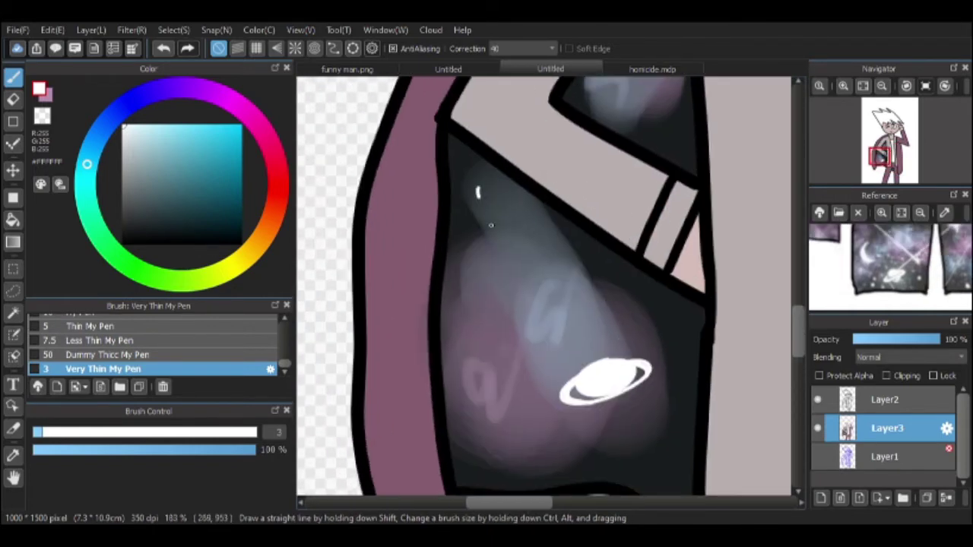
pyautogui.hotkey('ctrl', 'z')
pyautogui.scroll(1, 490, 225)
pyautogui.press('Up')
pyautogui.press('Up')
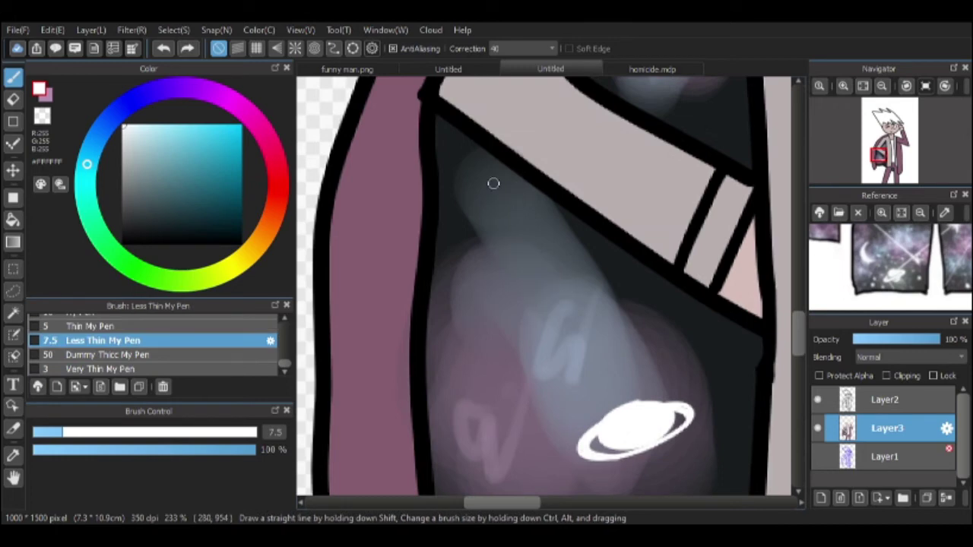
pyautogui.hotkey('ctrl', 'z')
pyautogui.click(477, 182)
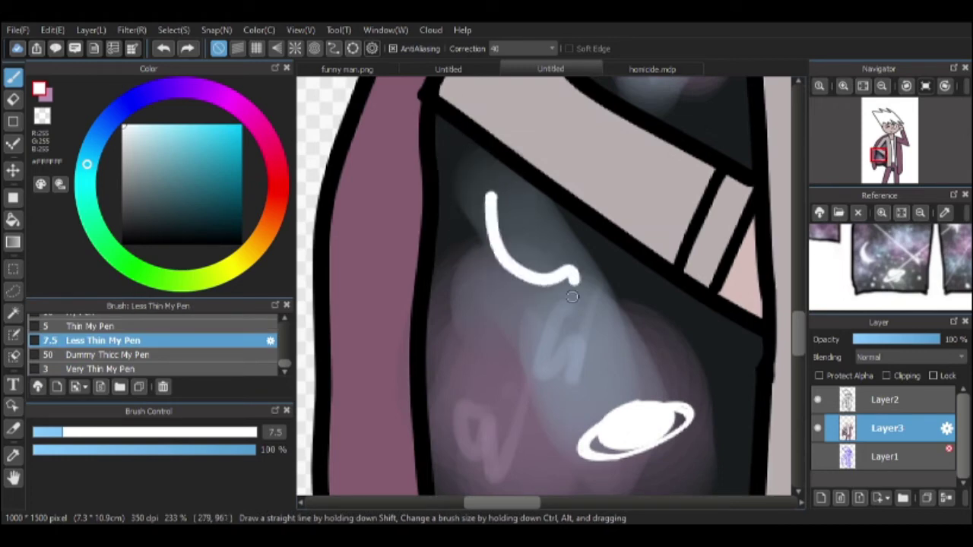
pyautogui.hotkey('ctrl', 'z')
pyautogui.hotkey('ctrl', 'z')
pyautogui.moveTo(503, 192)
pyautogui.mouseDown()
pyautogui.moveTo(560, 265)
pyautogui.moveTo(522, 260)
pyautogui.mouseUp()
pyautogui.hotkey('ctrl', 'z')
pyautogui.hotkey('ctrl', 'z')
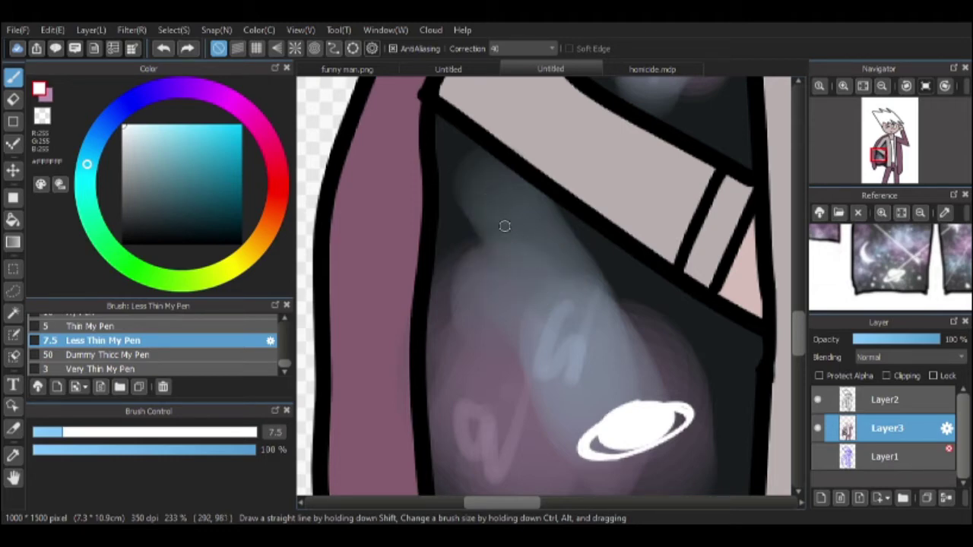
pyautogui.hotkey('ctrl', 'z')
# Step: Draw a solid white crescent moon in the lining above the planet with the size 7.5 Less Thin My Pen brush
pyautogui.moveTo(508, 199); pyautogui.dragTo(529, 280)
pyautogui.scroll(-3, 535, 282)
pyautogui.scroll(4, 546, 277)
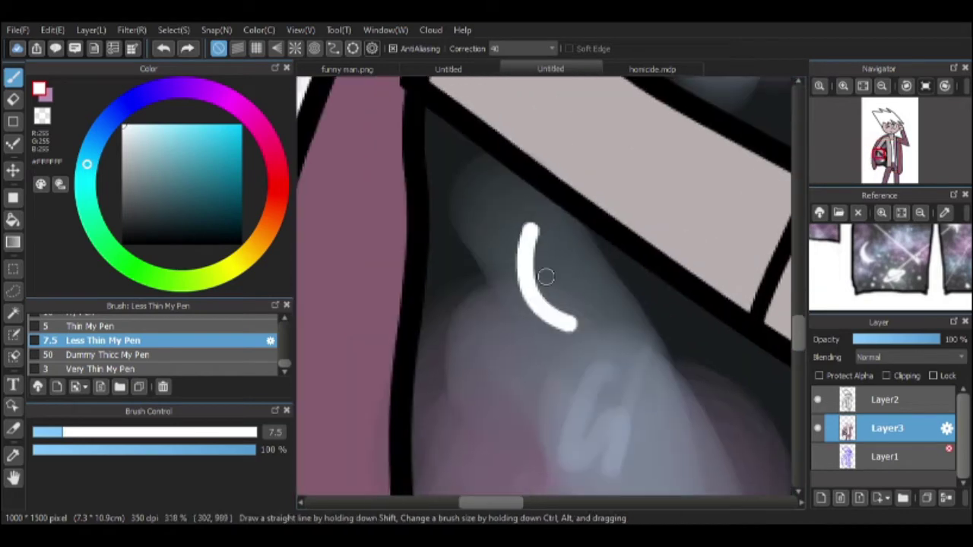
pyautogui.moveTo(530, 227)
pyautogui.mouseDown()
pyautogui.moveTo(565, 294)
pyautogui.moveTo(610, 342)
pyautogui.mouseUp()
pyautogui.hotkey('ctrl', 'z')
pyautogui.moveTo(530, 220)
pyautogui.mouseDown()
pyautogui.moveTo(582, 374)
pyautogui.moveTo(616, 342)
pyautogui.mouseUp()
pyautogui.hotkey('ctrl', 'z')
pyautogui.moveTo(509, 309); pyautogui.dragTo(564, 347)
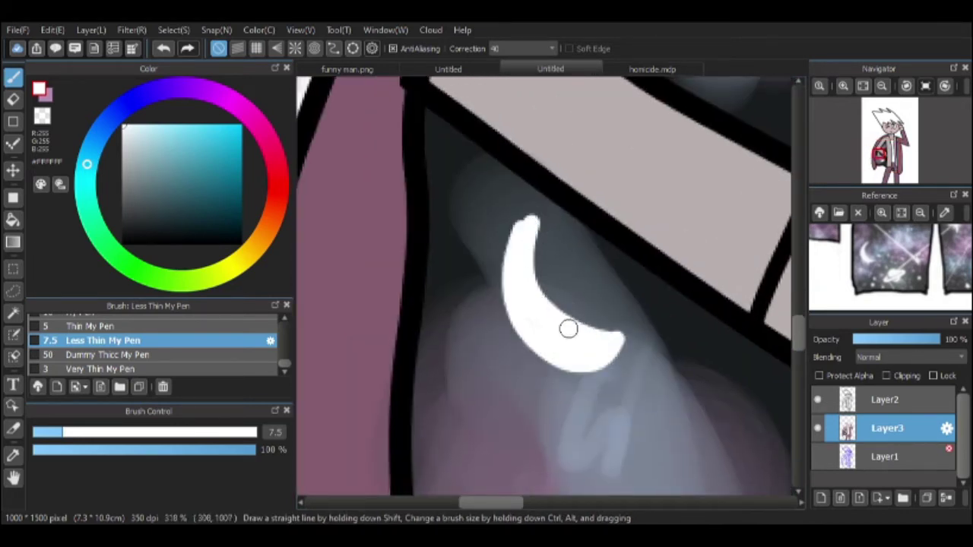
pyautogui.scroll(1, 568, 328)
# Step: Draw a white ringed planet in the corner of the triangular lining area inside the bent arm
pyautogui.scroll(-4, 591, 320)
pyautogui.scroll(3, 530, 277)
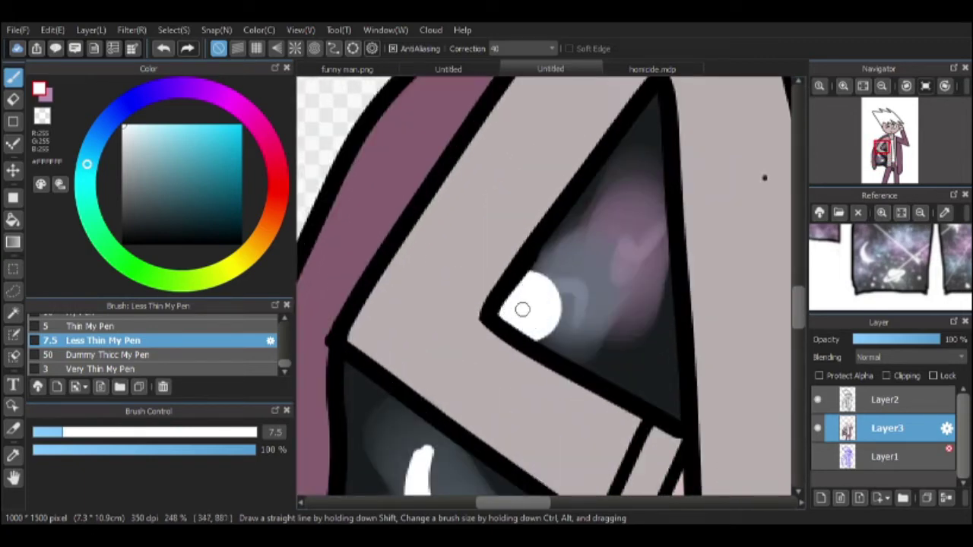
pyautogui.scroll(-3, 533, 290)
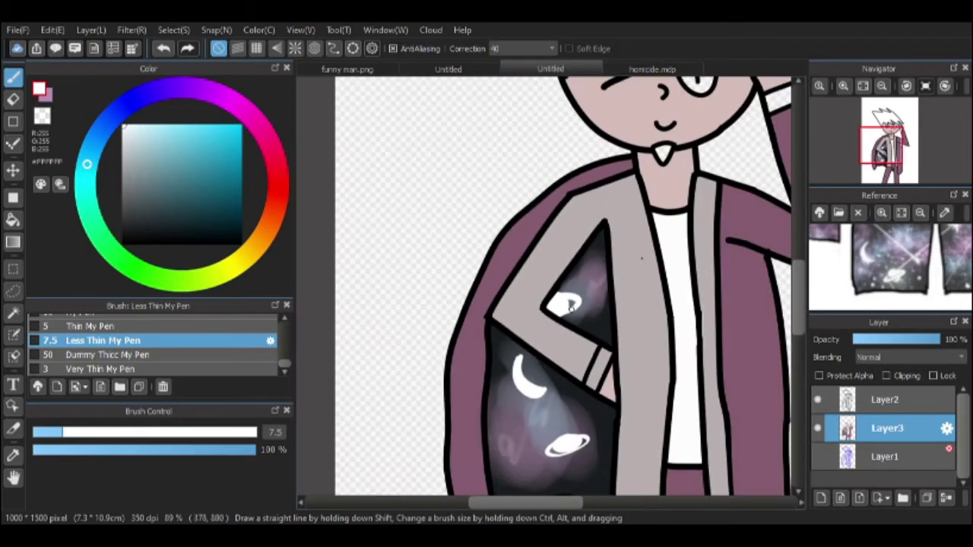
# Step: Fill the hair with dark purple sampled from the reference and the gaps between the strands with the skin colour
pyautogui.scroll(1, 630, 332)
pyautogui.keyDown('alt'); pyautogui.click(874, 251); pyautogui.keyUp('alt')
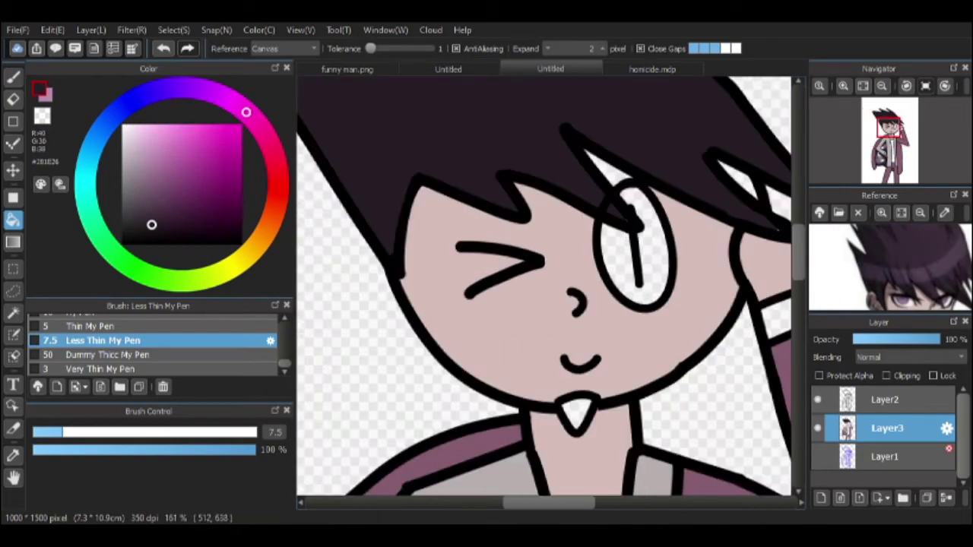
pyautogui.scroll(3, 543, 289)
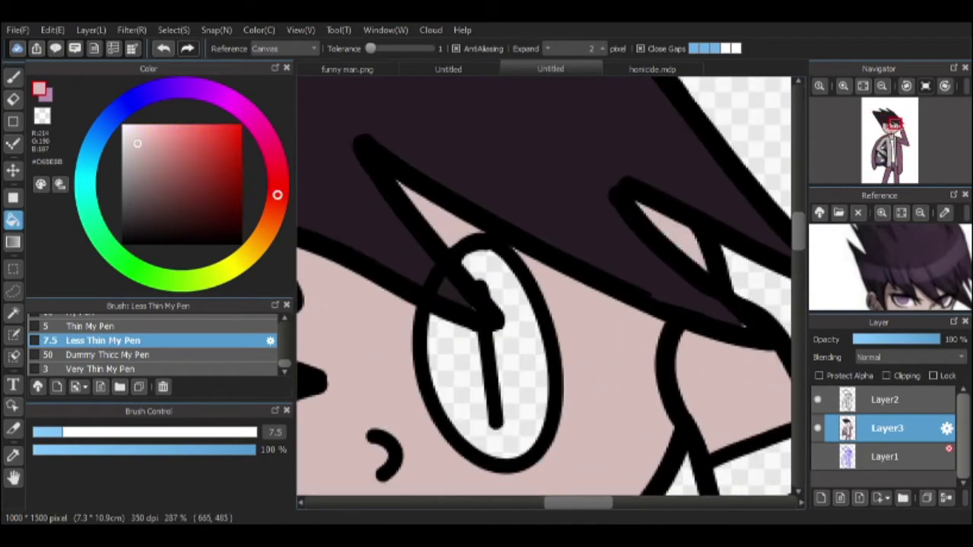
# Step: Fill the open eye with white and the goatee with the dark hair colour
pyautogui.press('b')
pyautogui.scroll(-2, 552, 309)
pyautogui.press('g')
pyautogui.scroll(2, 553, 309)
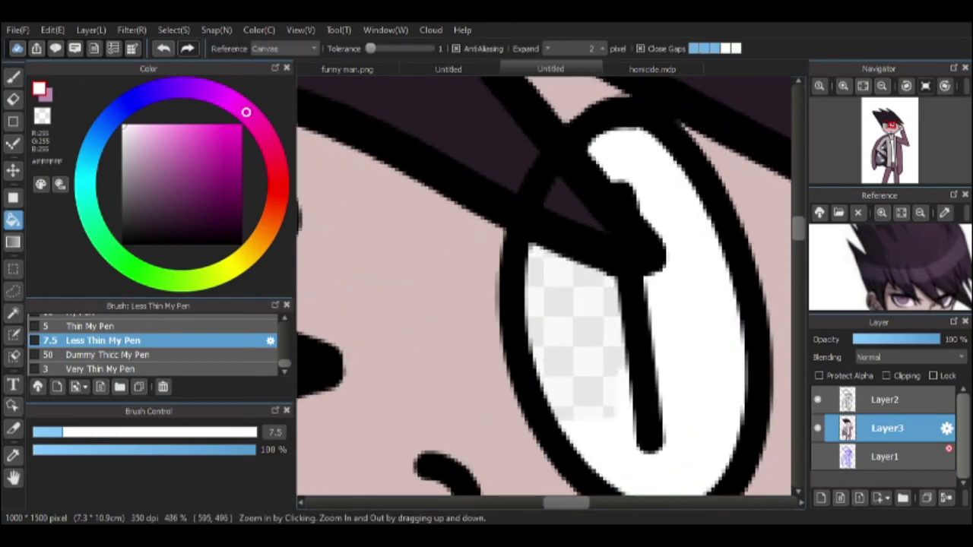
pyautogui.scroll(-3, 552, 309)
pyautogui.scroll(1, 552, 309)
# Step: Erase the stray black dot on the grey jacket front on Layer2 and return to Layer3 with the fill tool
pyautogui.scroll(4, 472, 433)
pyautogui.keyDown('alt'); pyautogui.click(465, 320); pyautogui.keyUp('alt')
pyautogui.press('e')
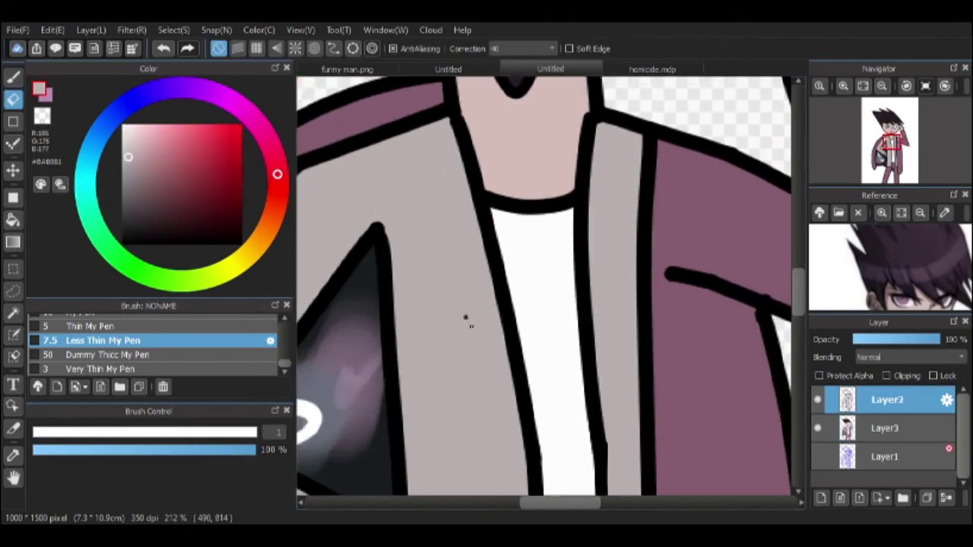
pyautogui.scroll(-4, 445, 365)
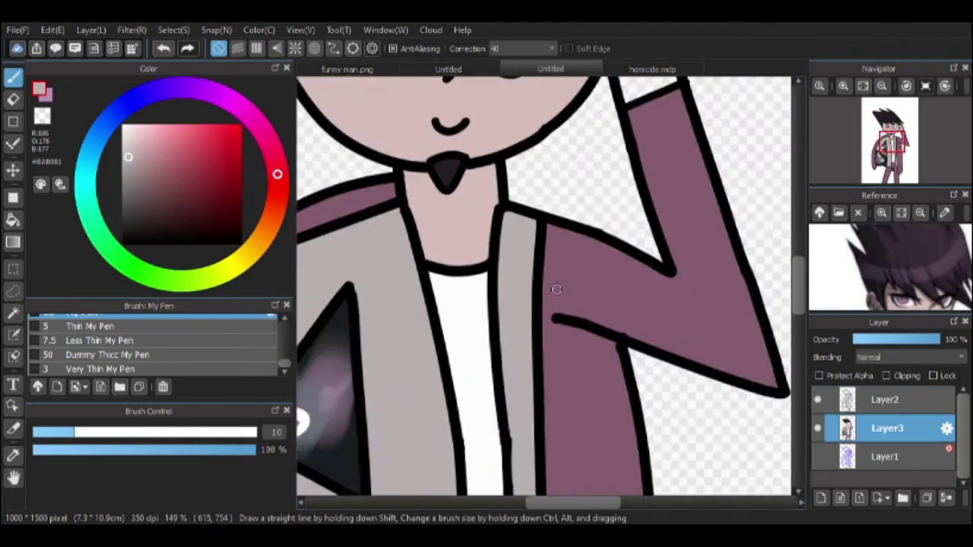
pyautogui.press('g')
pyautogui.scroll(-3, 544, 285)
pyautogui.scroll(-3, 890, 266)
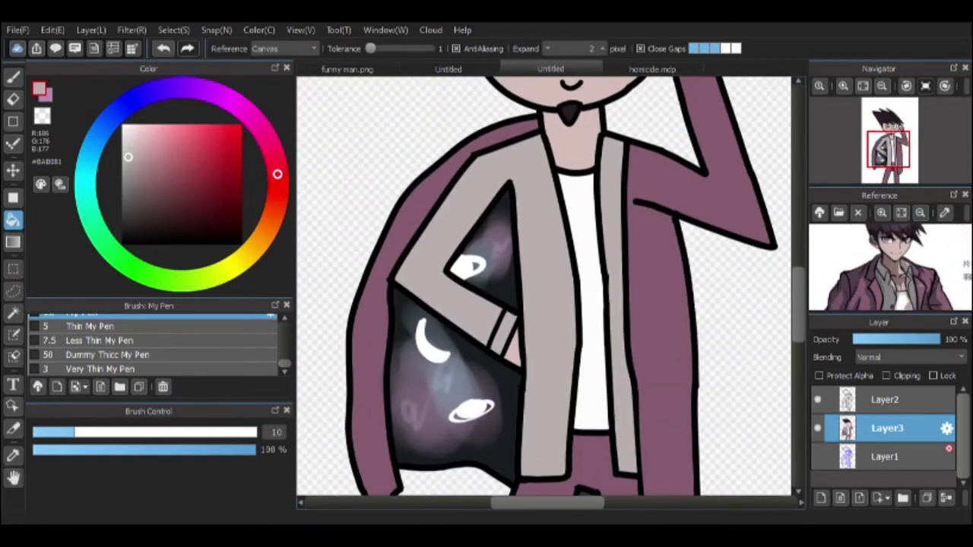
# Step: Sample the dark red of the T-shirt print from the reference and select the size 5 Thin My Pen brush
pyautogui.scroll(3, 889, 266)
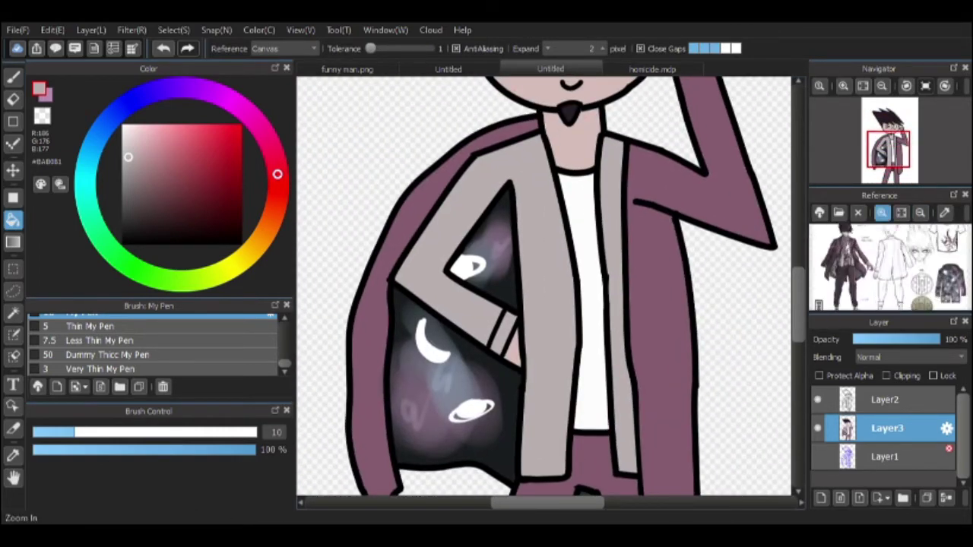
pyautogui.click(882, 213)
pyautogui.click(881, 212)
pyautogui.scroll(3, 543, 285)
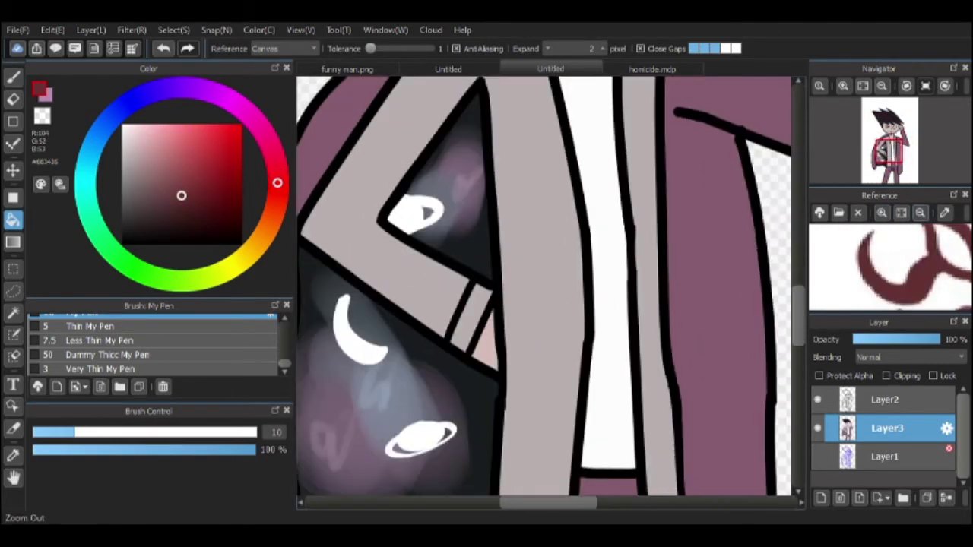
pyautogui.scroll(-3, 890, 266)
pyautogui.press('b')
pyautogui.moveTo(593, 237); pyautogui.dragTo(633, 230)
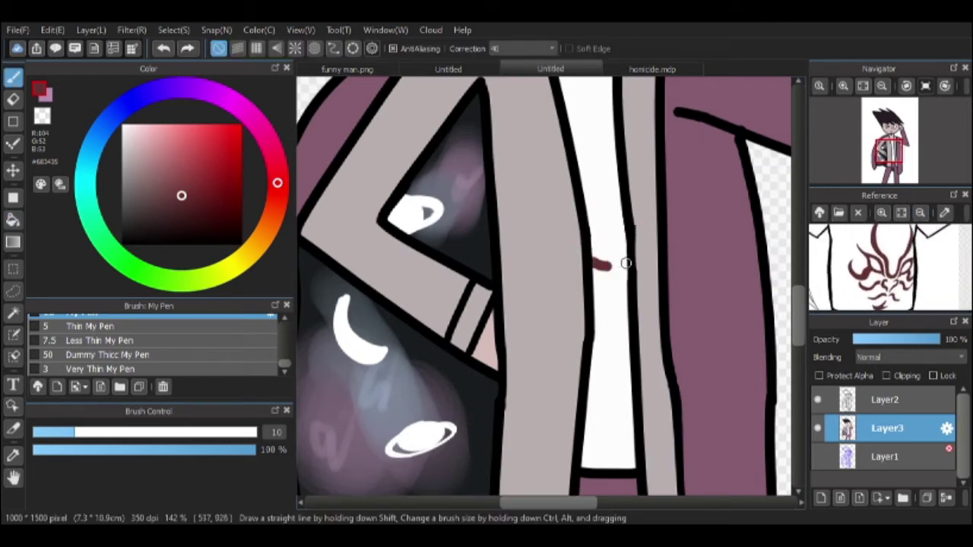
pyautogui.click(91, 326)
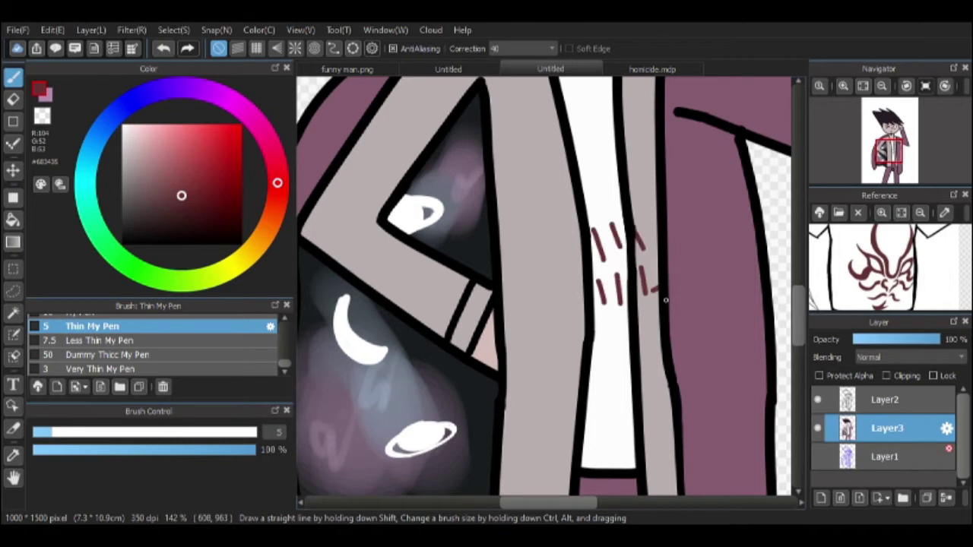
pyautogui.scroll(-2, 575, 344)
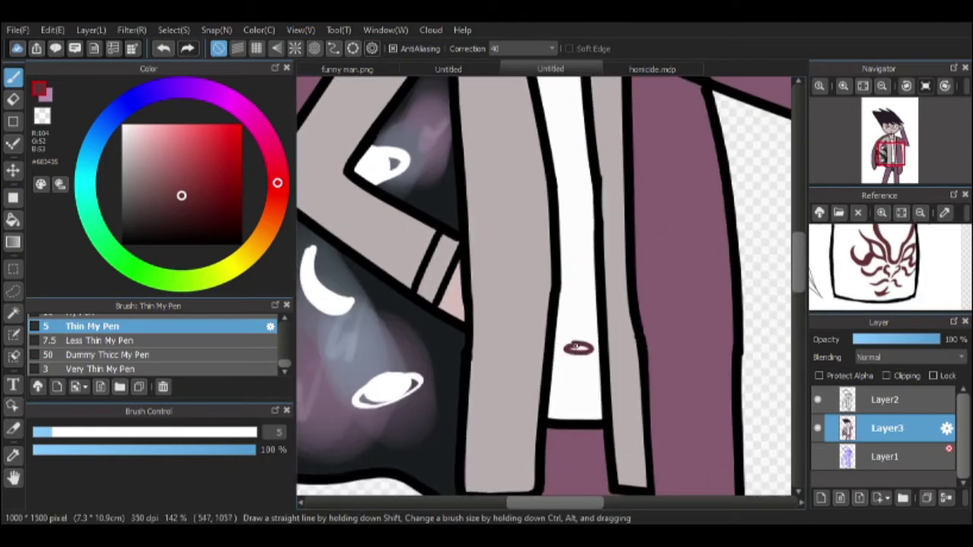
pyautogui.moveTo(582, 311); pyautogui.dragTo(584, 349)
pyautogui.press('g')
pyautogui.click(581, 346)
pyautogui.press('p')
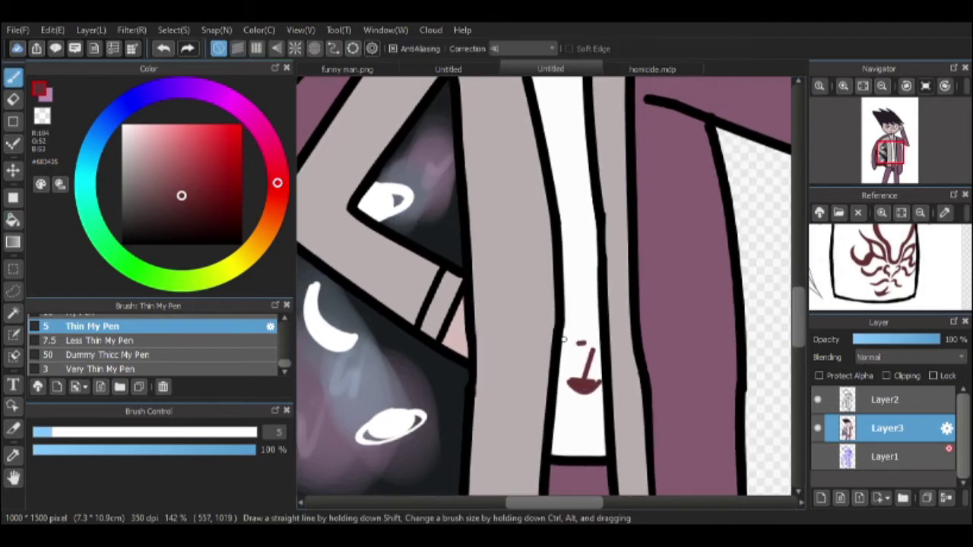
pyautogui.scroll(2, 594, 353)
pyautogui.moveTo(564, 312)
pyautogui.mouseDown()
pyautogui.moveTo(582, 310)
pyautogui.moveTo(606, 363)
pyautogui.mouseUp()
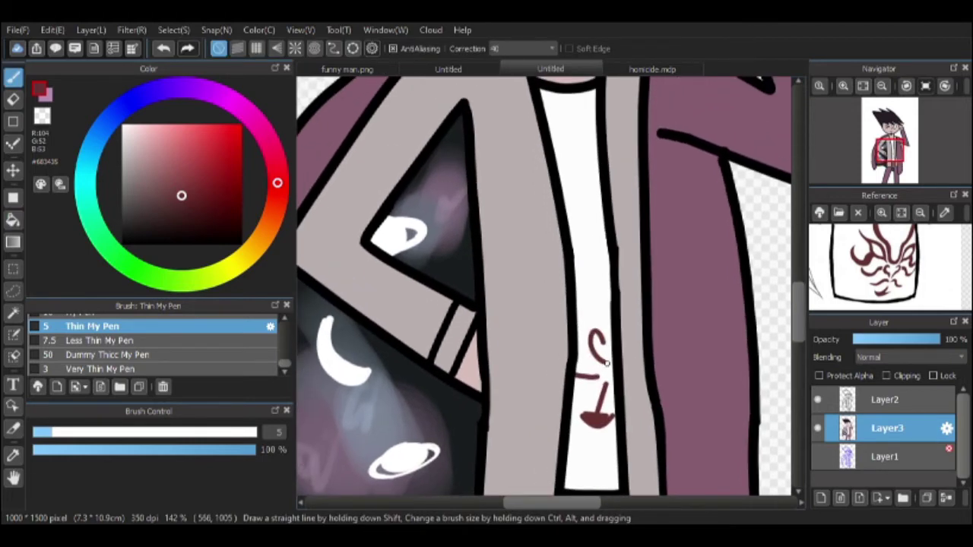
pyautogui.scroll(2, 578, 339)
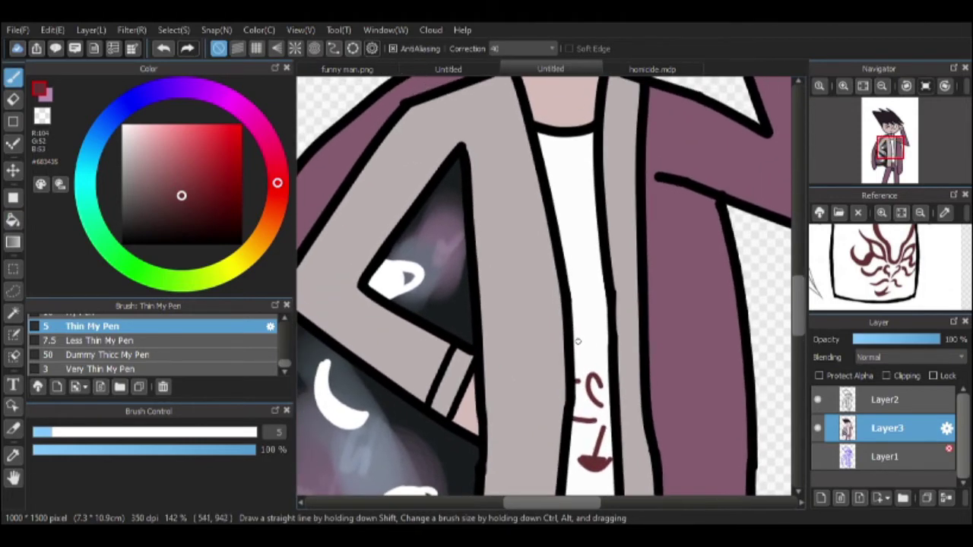
pyautogui.scroll(-1, 584, 348)
pyautogui.hotkey('ctrl', 'z')
pyautogui.hotkey('ctrl', 'z')
pyautogui.hotkey('ctrl', 'z')
pyautogui.hotkey('ctrl', 'z')
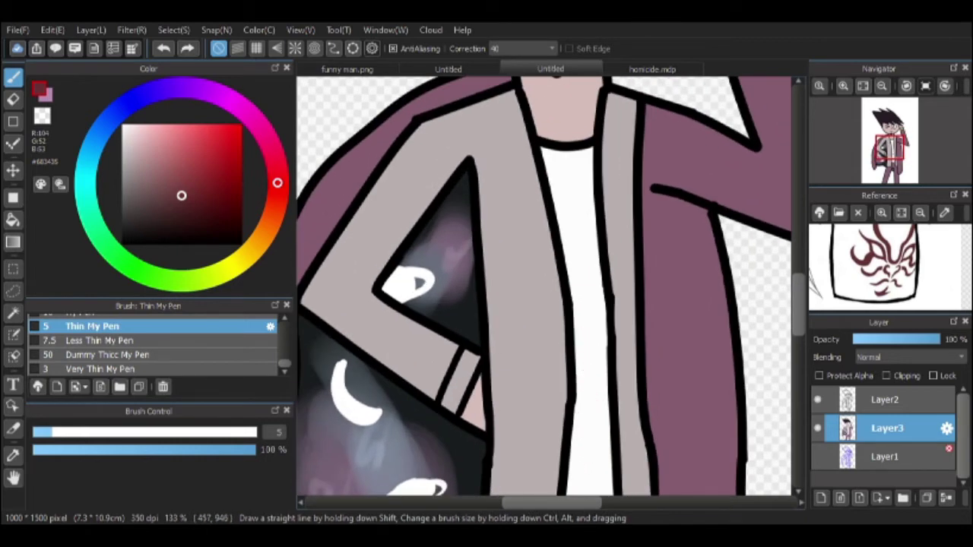
pyautogui.moveTo(515, 209)
pyautogui.mouseDown()
pyautogui.moveTo(601, 289)
pyautogui.moveTo(684, 229)
pyautogui.mouseUp()
pyautogui.hotkey('ctrl', 'z')
pyautogui.scroll(-3, 531, 293)
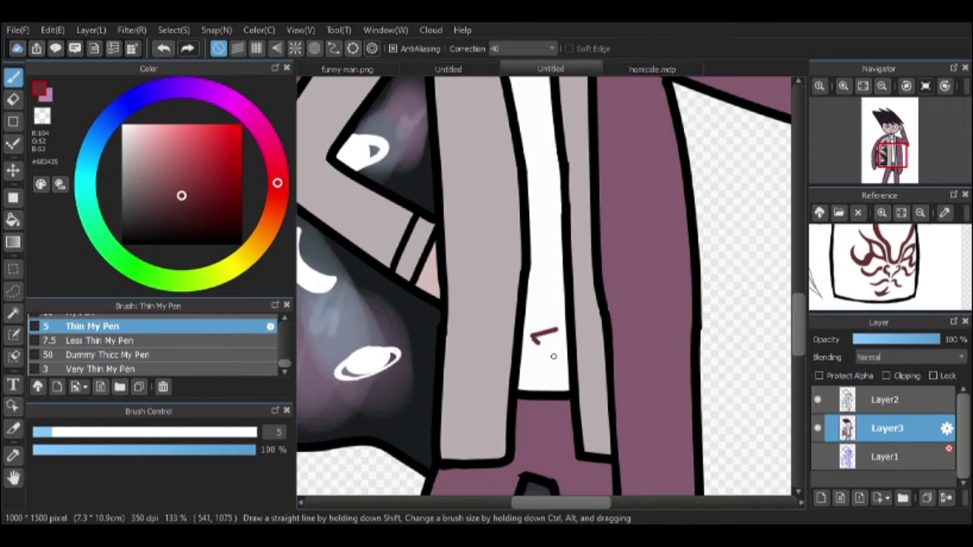
pyautogui.moveTo(553, 355); pyautogui.dragTo(556, 287)
pyautogui.hotkey('ctrl', 'z')
pyautogui.scroll(-2, 561, 326)
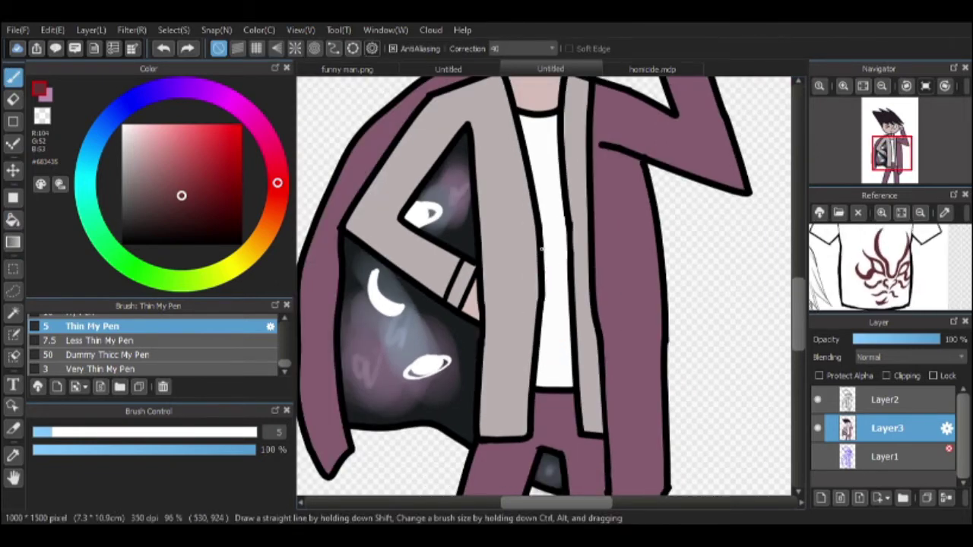
pyautogui.scroll(4, 566, 267)
pyautogui.moveTo(541, 247)
pyautogui.mouseDown()
pyautogui.moveTo(568, 266)
pyautogui.moveTo(486, 335)
pyautogui.mouseUp()
pyautogui.scroll(-2, 499, 236)
pyautogui.hotkey('ctrl', 'z')
# Step: Paint a thick dark red V-shaped curve across the middle of the white shirt and fill it solid
pyautogui.scroll(2, 492, 289)
pyautogui.scroll(3, 492, 289)
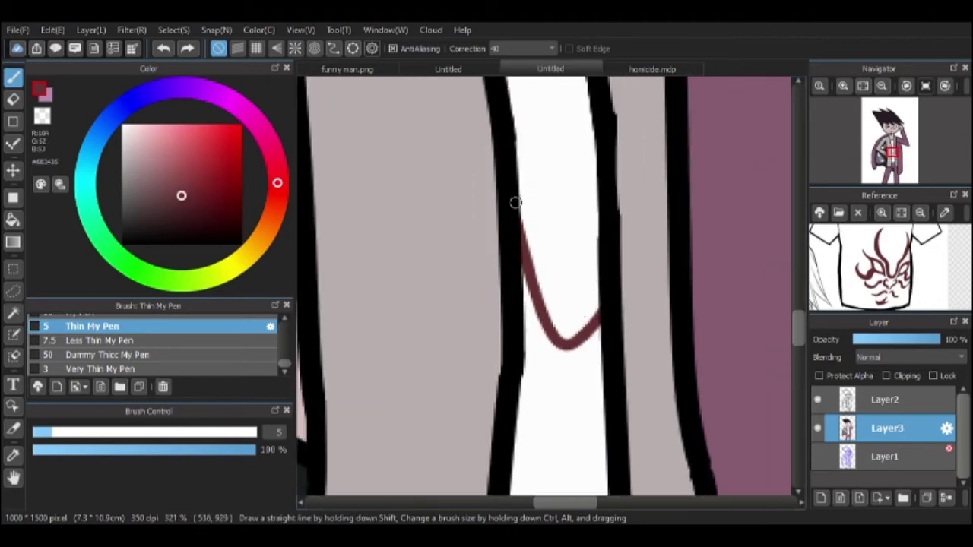
pyautogui.press('g')
pyautogui.click(522, 216)
pyautogui.press('b')
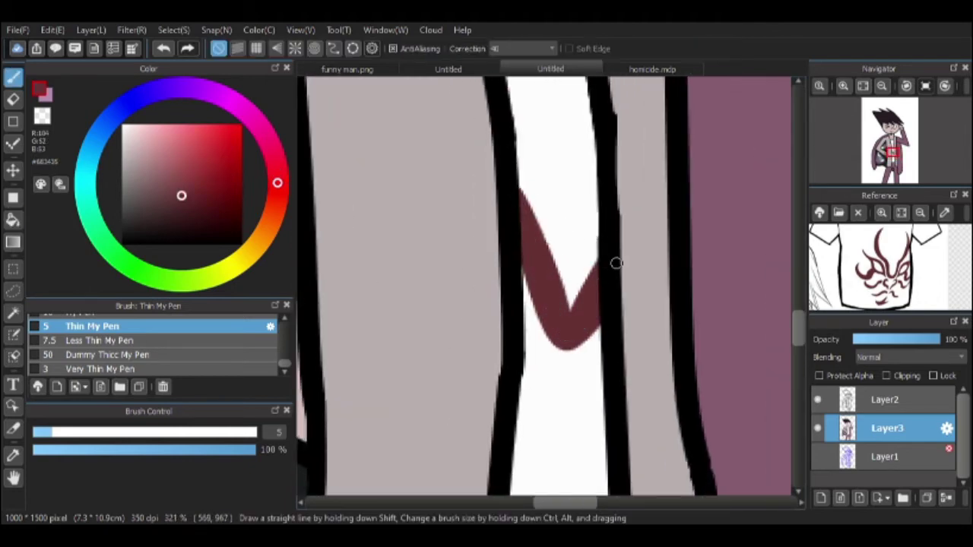
# Step: Draw a thick D-shaped dark red eye loop against the shirt's edge just below the V-shaped marking
pyautogui.scroll(-3, 570, 320)
pyautogui.moveTo(526, 330); pyautogui.dragTo(524, 373)
pyautogui.hotkey('ctrl', 'z')
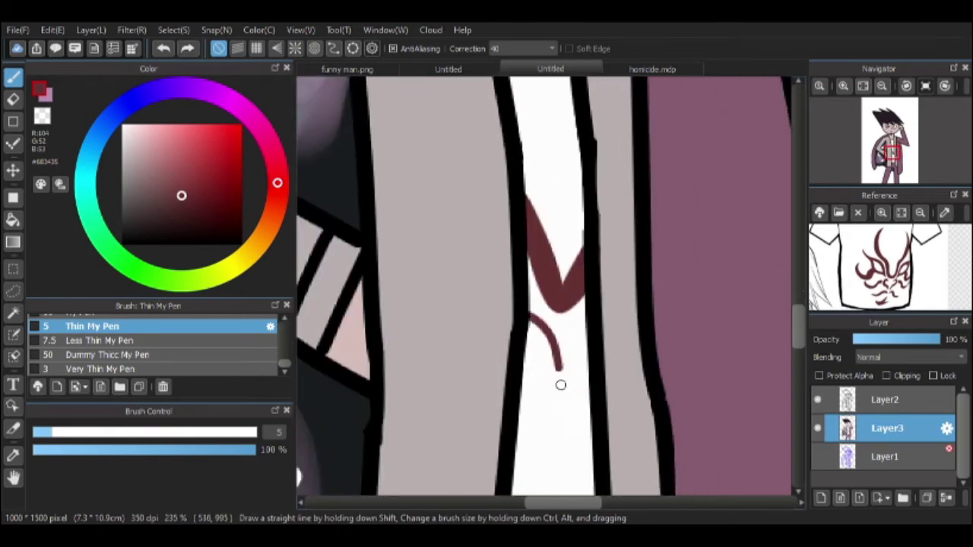
pyautogui.moveTo(532, 334); pyautogui.dragTo(530, 365)
pyautogui.scroll(1, 530, 365)
pyautogui.hotkey('ctrl', 'z')
pyautogui.moveTo(534, 313); pyautogui.dragTo(538, 381)
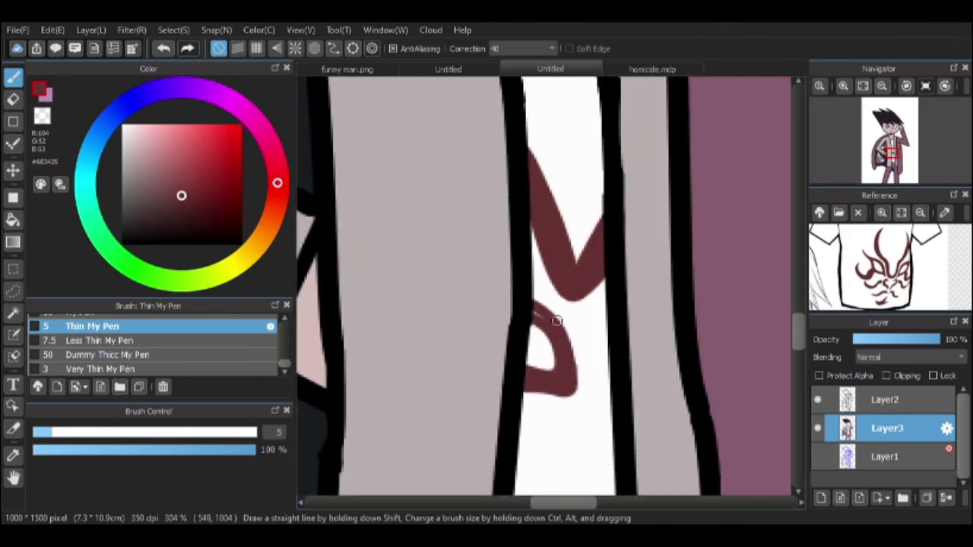
# Step: Paint a curled dark red nose mark and short strokes around it on the shirt below the eye loop
pyautogui.scroll(-2, 547, 319)
pyautogui.click(527, 312)
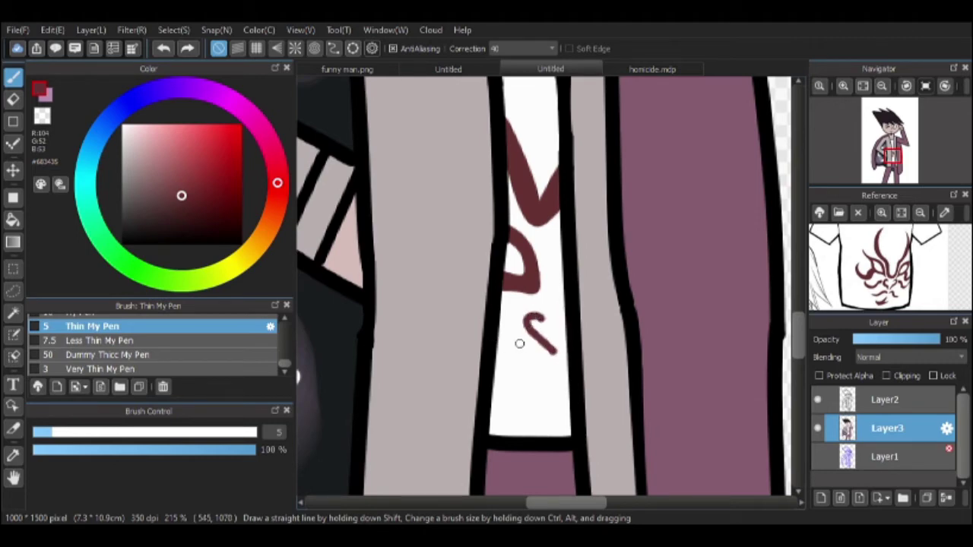
pyautogui.hotkey('ctrl', 'z')
pyautogui.scroll(1, 520, 343)
pyautogui.moveTo(531, 318); pyautogui.dragTo(538, 344)
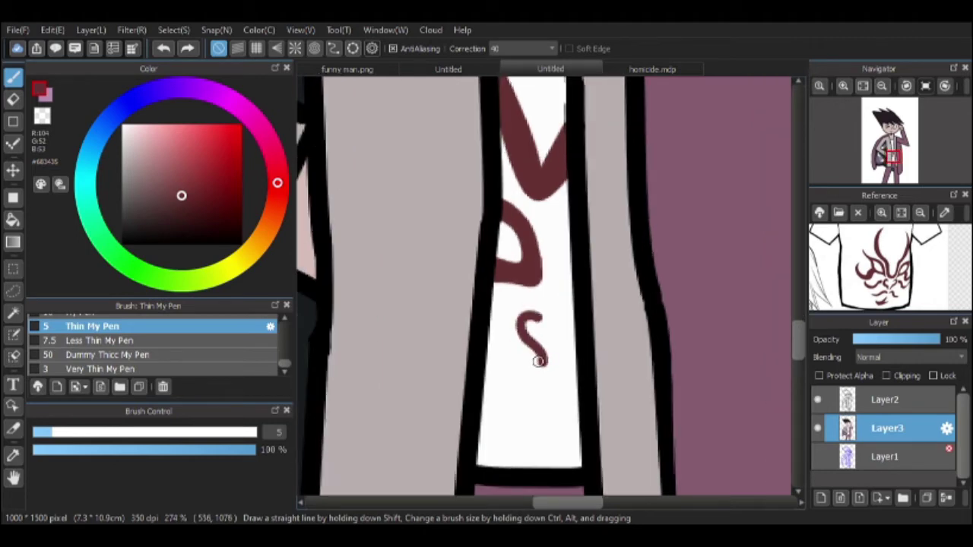
pyautogui.scroll(-2, 505, 354)
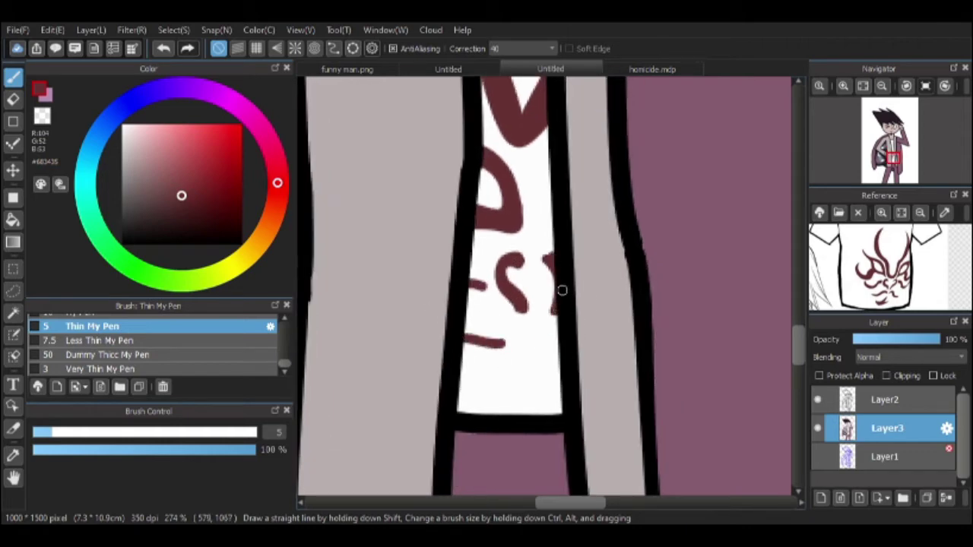
pyautogui.scroll(-1, 557, 263)
pyautogui.moveTo(541, 334); pyautogui.dragTo(560, 336)
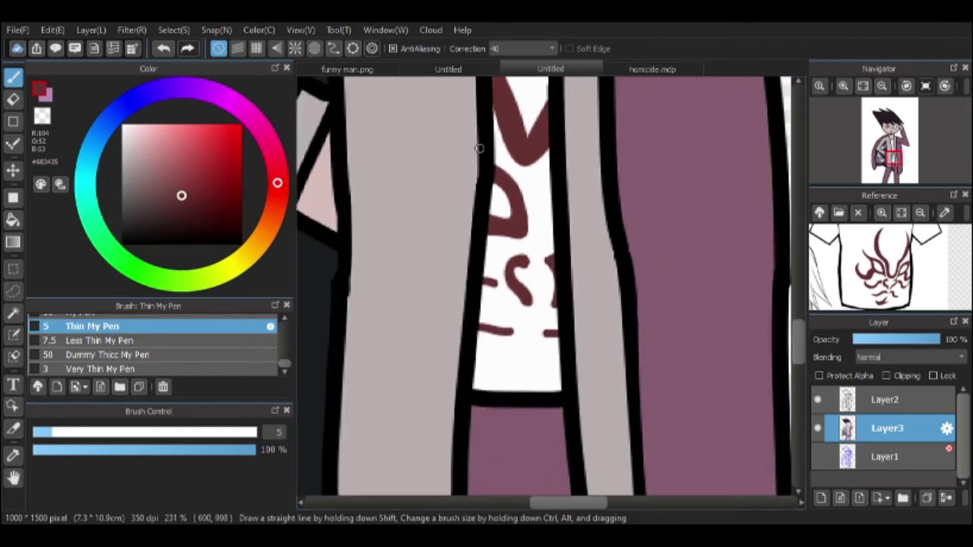
# Step: Paint the partial second eye marking in dark red along the shirt's opposite edge, level with the D-shaped loop
pyautogui.scroll(1, 525, 342)
pyautogui.scroll(2, 543, 273)
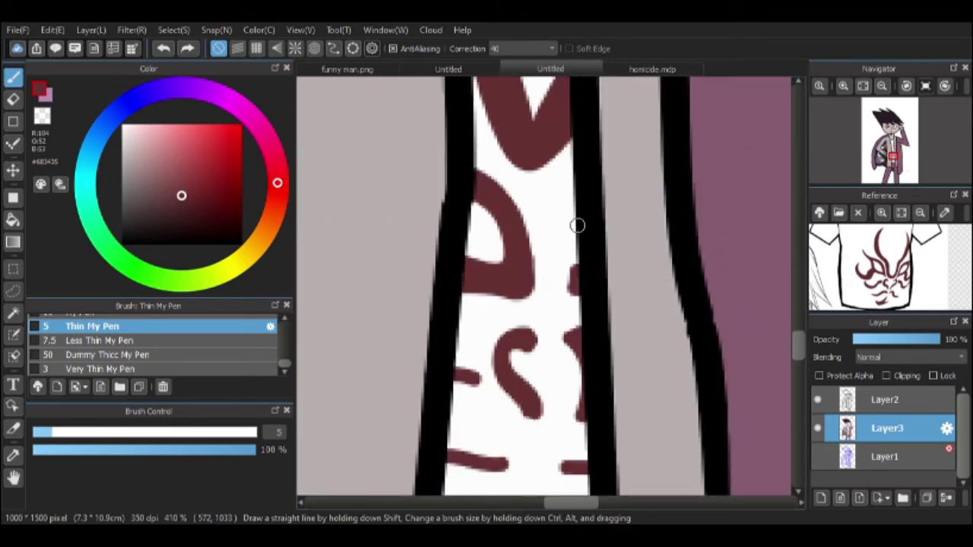
pyautogui.moveTo(570, 286); pyautogui.dragTo(575, 186)
pyautogui.scroll(4, 602, 278)
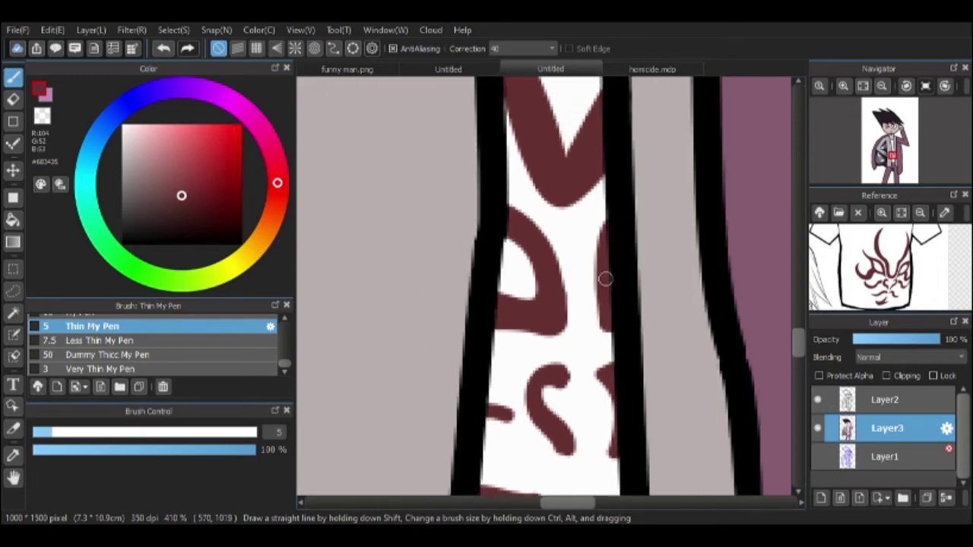
pyautogui.scroll(-10, 660, 362)
# Step: Add a shading layer clipped to Layer3 with Darken blending and 31% opacity, and choose dark blue #180D4C
pyautogui.scroll(4, 533, 320)
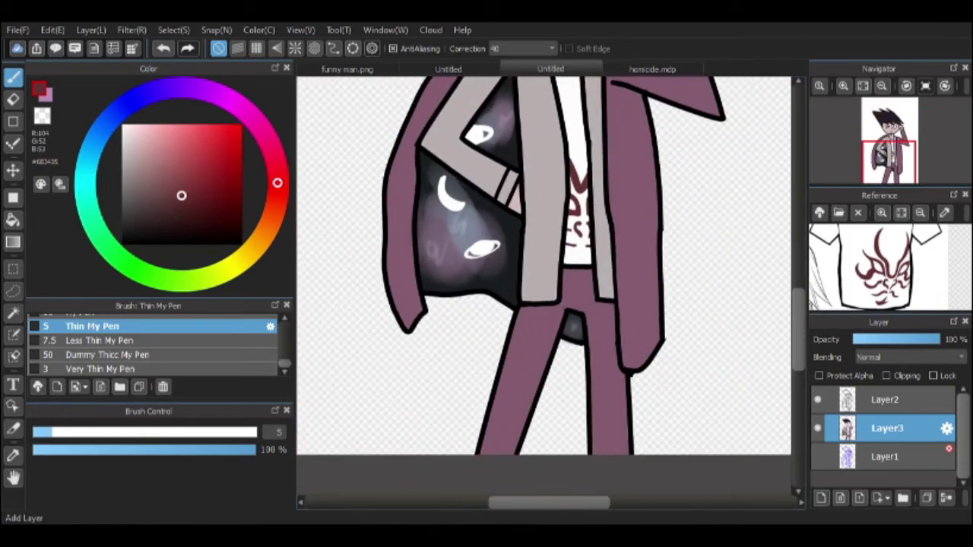
pyautogui.click(821, 498)
pyautogui.click(887, 376)
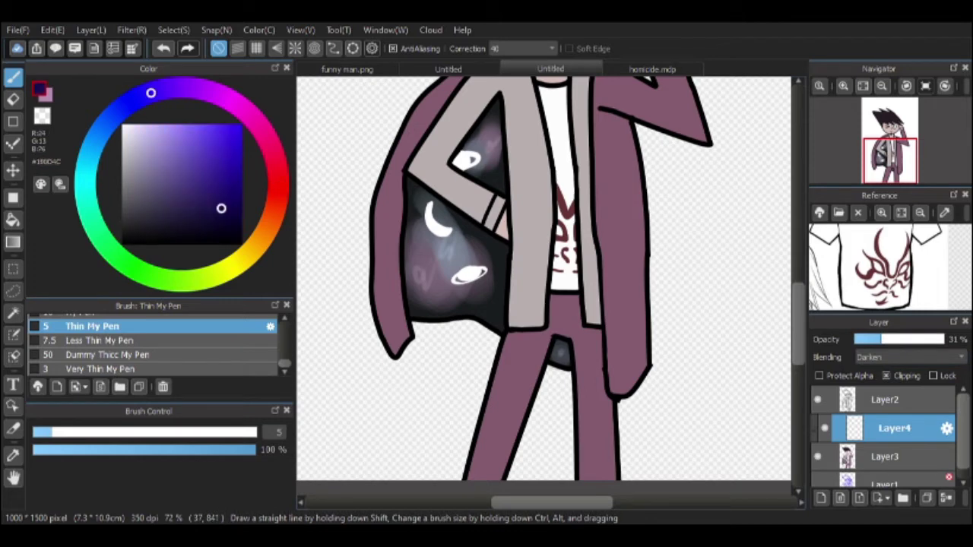
# Step: Shade the neck beneath the chin on Layer4 using the size 10 My Pen brush
pyautogui.scroll(4, 543, 281)
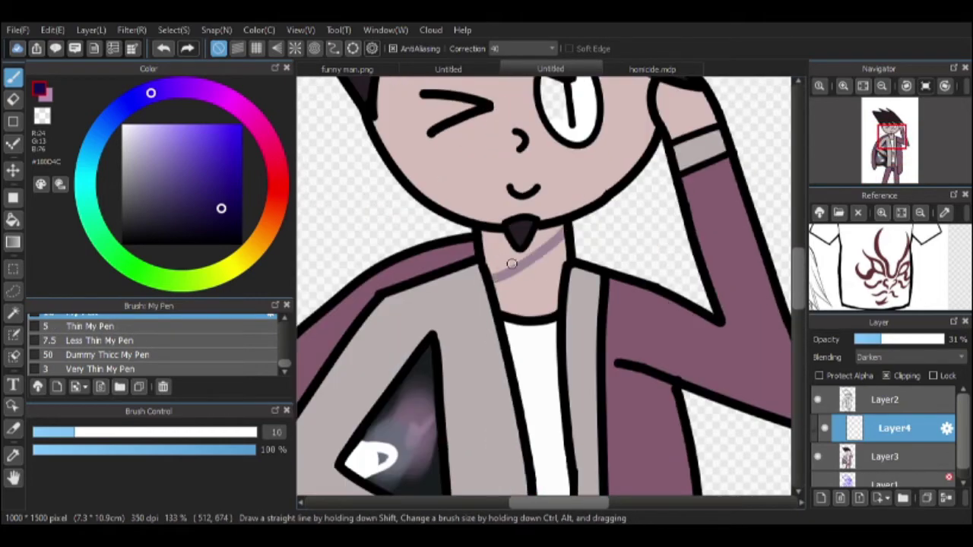
pyautogui.scroll(4, 511, 263)
pyautogui.scroll(-3, 517, 289)
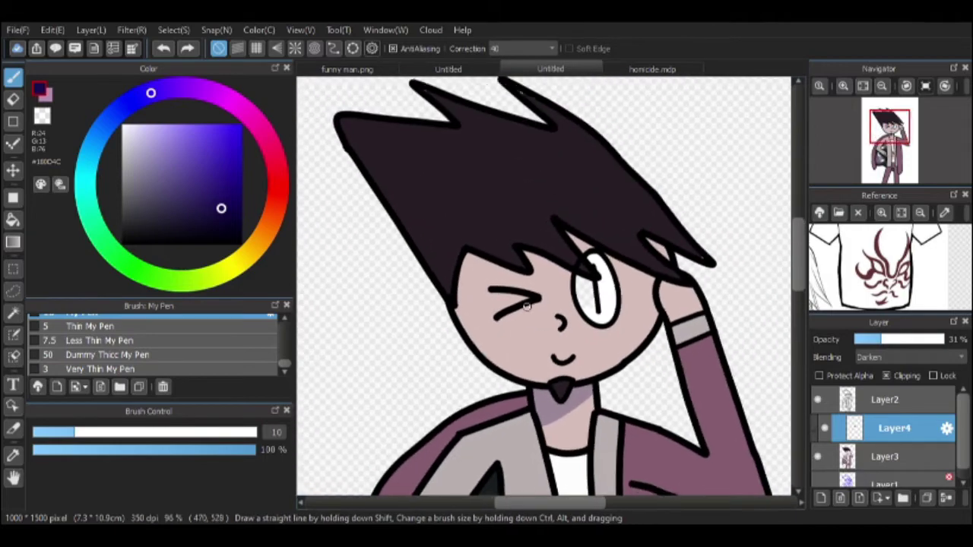
# Step: Touch up the unfilled gap in the upper hair spike on Layer3 with the sampled dark hair colour
pyautogui.click(886, 456)
pyautogui.keyDown('alt'); pyautogui.click(393, 153); pyautogui.keyUp('alt')
pyautogui.scroll(4, 393, 153)
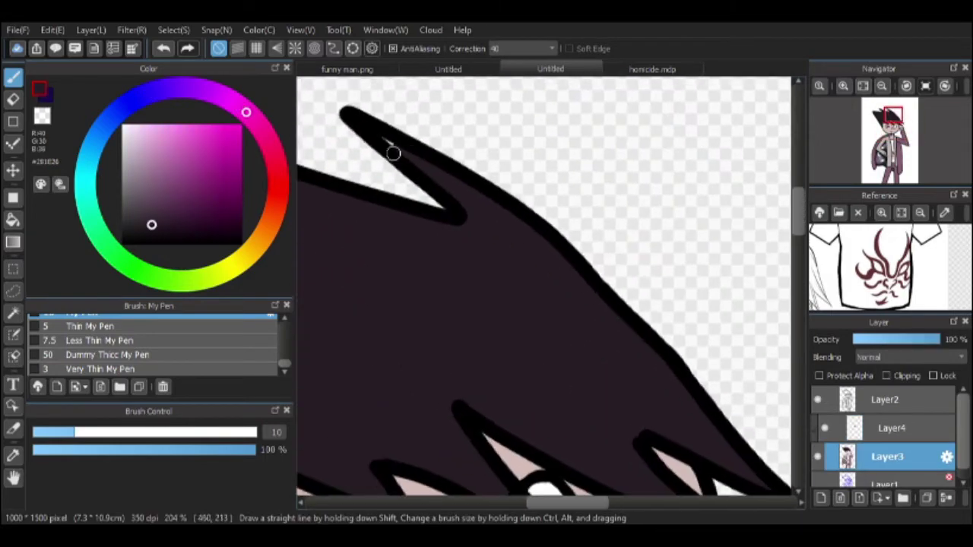
pyautogui.scroll(-5, 395, 167)
pyautogui.scroll(1, 495, 221)
# Step: Shade the skin on Layer4 along the hairline and under the fringe above the winking eye in dark blue
pyautogui.keyDown('ctrl'); pyautogui.click(492, 225); pyautogui.keyUp('ctrl')
pyautogui.scroll(2, 492, 228)
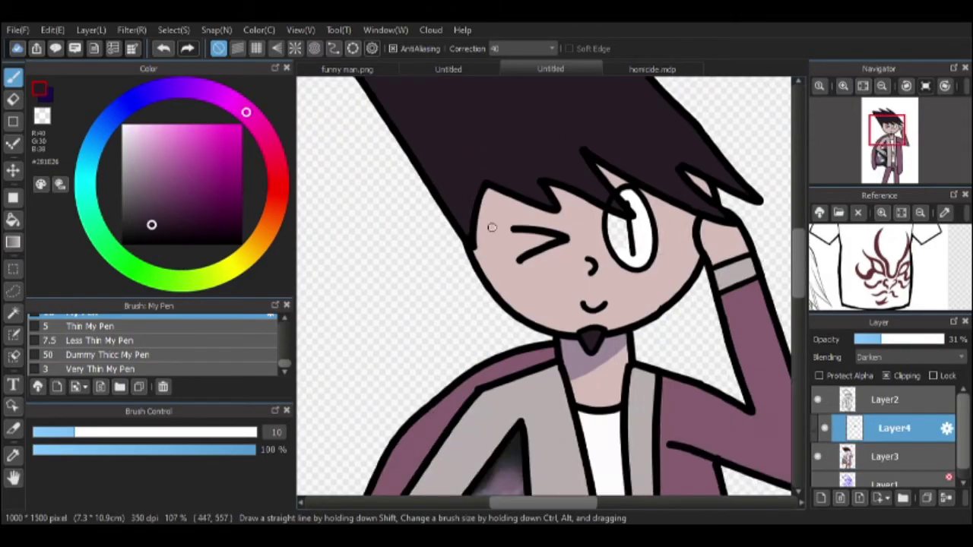
pyautogui.scroll(3, 492, 228)
pyautogui.keyDown('alt'); pyautogui.click(413, 181); pyautogui.keyUp('alt')
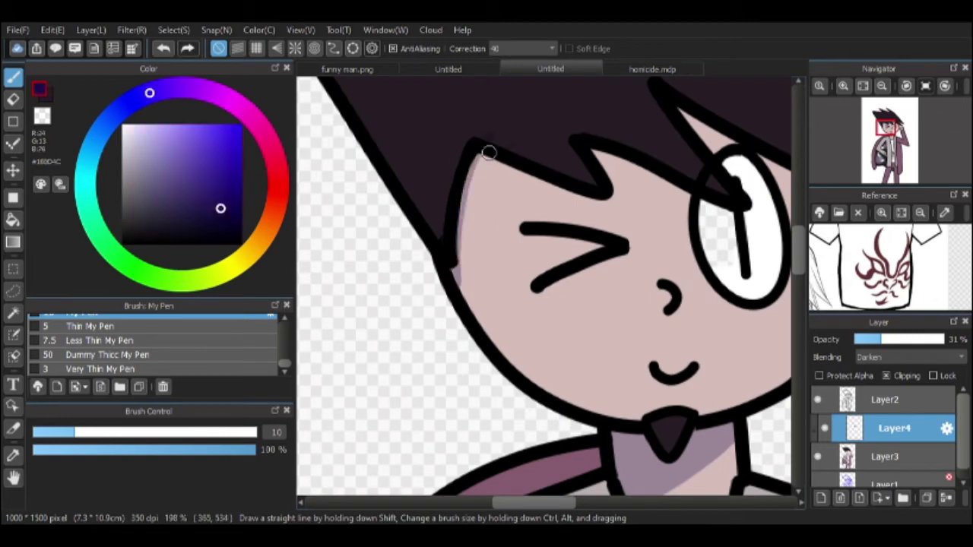
pyautogui.moveTo(489, 153); pyautogui.dragTo(386, 193)
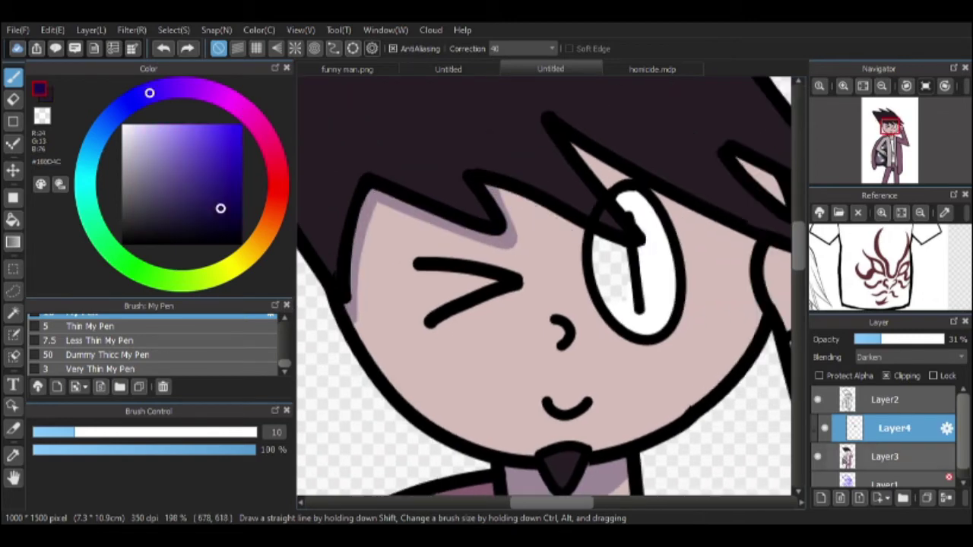
# Step: Fill the remaining transparent part of the open eye with white on Layer3
pyautogui.keyDown('ctrl'); pyautogui.click(650, 254); pyautogui.keyUp('ctrl')
pyautogui.keyDown('alt'); pyautogui.click(662, 321); pyautogui.keyUp('alt')
pyautogui.press('g')
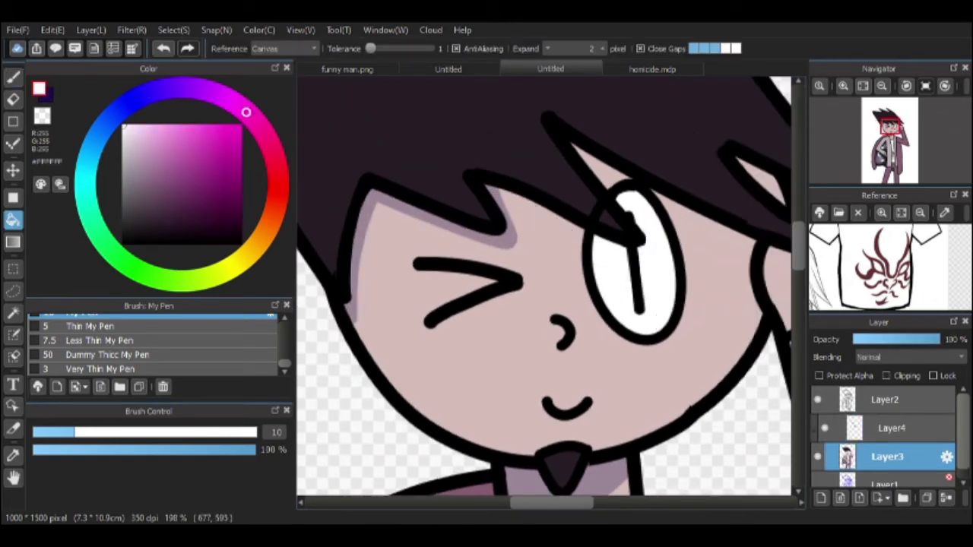
# Step: Shade under the fringe on Layer4 across the forehead, the open eye and the skin gap above it
pyautogui.keyDown('ctrl'); pyautogui.click(542, 293); pyautogui.keyUp('ctrl')
pyautogui.press('b')
pyautogui.keyDown('alt'); pyautogui.click(543, 293); pyautogui.keyUp('alt')
pyautogui.scroll(2, 543, 294)
pyautogui.moveTo(647, 285)
pyautogui.mouseDown()
pyautogui.moveTo(596, 166)
pyautogui.moveTo(437, 171)
pyautogui.mouseUp()
pyautogui.keyDown('ctrl'); pyautogui.click(384, 142); pyautogui.keyUp('ctrl')
pyautogui.moveTo(385, 141); pyautogui.dragTo(458, 211)
# Step: Touch up the gap between the hair strands above the open eye with the sampled skin colour on Layer3
pyautogui.keyDown('alt'); pyautogui.click(459, 211); pyautogui.keyUp('alt')
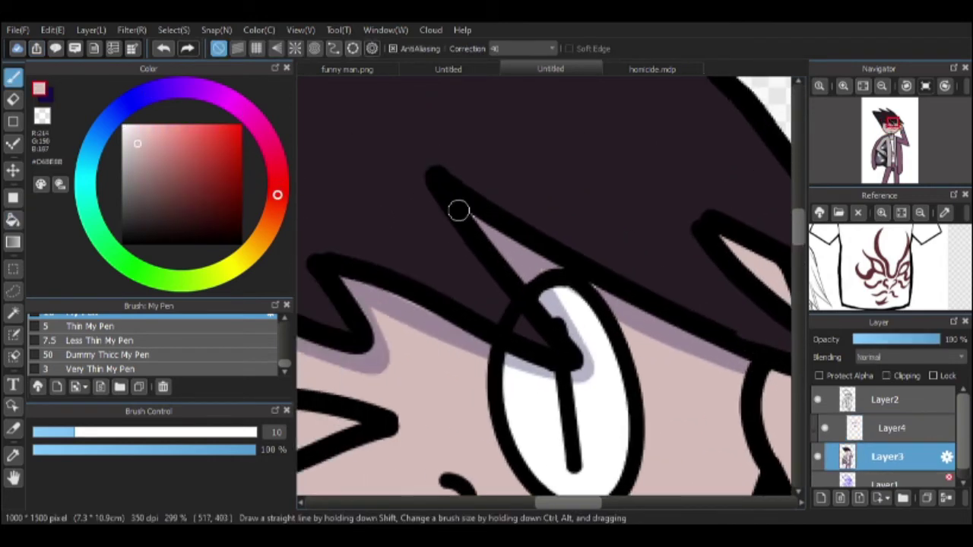
pyautogui.keyDown('alt'); pyautogui.click(459, 211); pyautogui.keyUp('alt')
pyautogui.moveTo(554, 279); pyautogui.dragTo(520, 256)
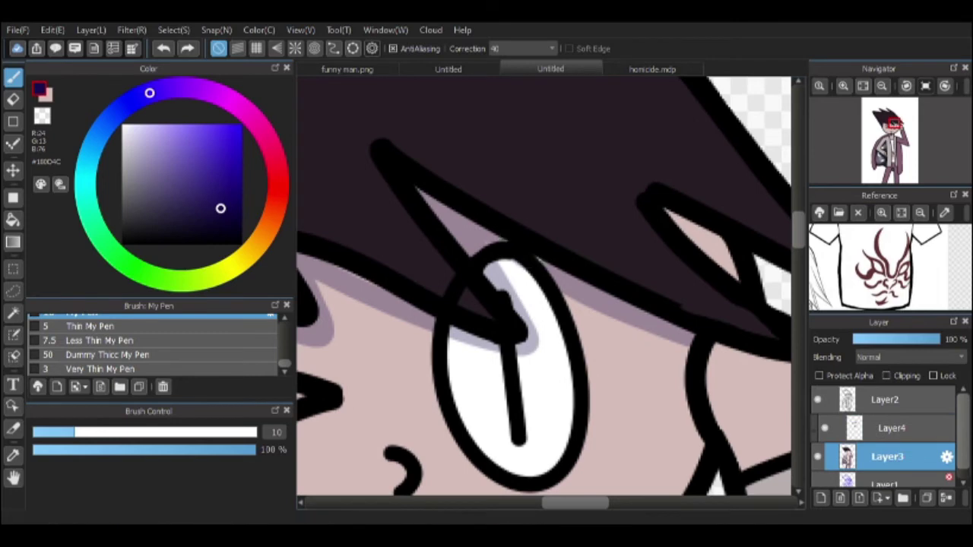
# Step: Shade the raised hand on Layer4 where the hair overlaps it, using dark blue #180D4C
pyautogui.keyDown('alt'); pyautogui.click(484, 234); pyautogui.keyUp('alt')
pyautogui.keyDown('ctrl'); pyautogui.click(693, 381); pyautogui.keyUp('ctrl')
pyautogui.keyDown('alt'); pyautogui.click(693, 381); pyautogui.keyUp('alt')
pyautogui.moveTo(694, 381); pyautogui.dragTo(591, 354)
pyautogui.scroll(1, 591, 354)
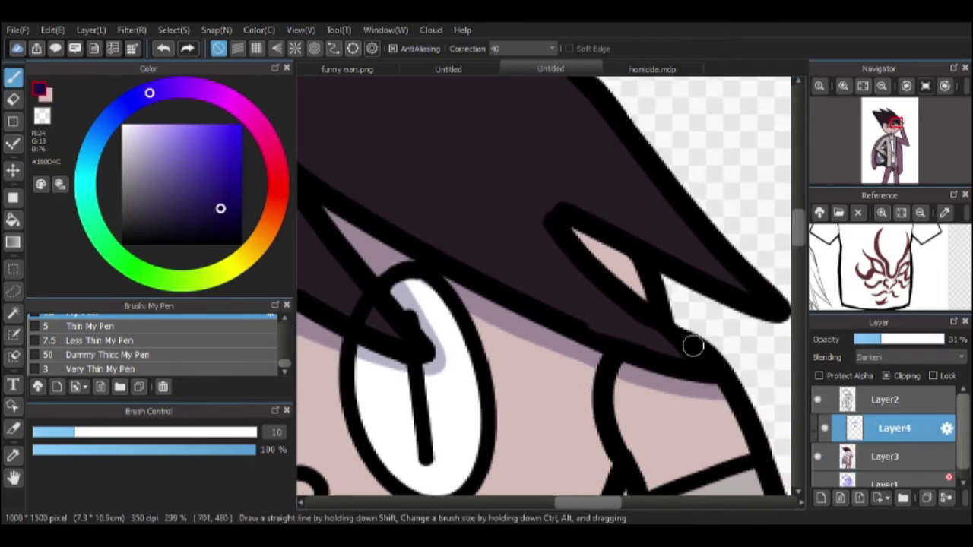
# Step: Shade the outer edge of the cheek and jaw beside the winking eye
pyautogui.scroll(-3, 697, 304)
pyautogui.scroll(3, 605, 345)
pyautogui.moveTo(456, 130); pyautogui.dragTo(471, 205)
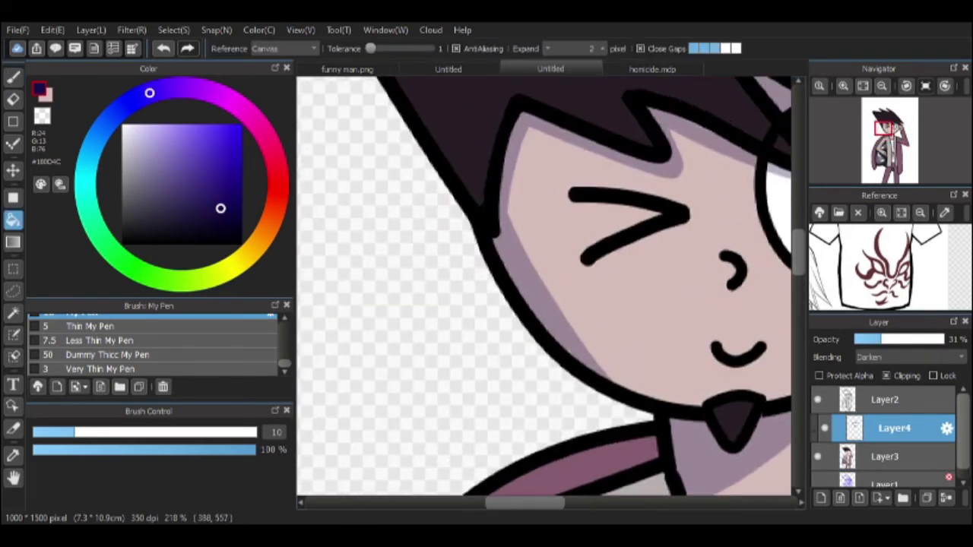
# Step: Shade the outer edge of the hair above the winking eye on Layer4, up to the tip of the outermost spike
pyautogui.scroll(-3, 528, 218)
pyautogui.moveTo(527, 218); pyautogui.dragTo(590, 374)
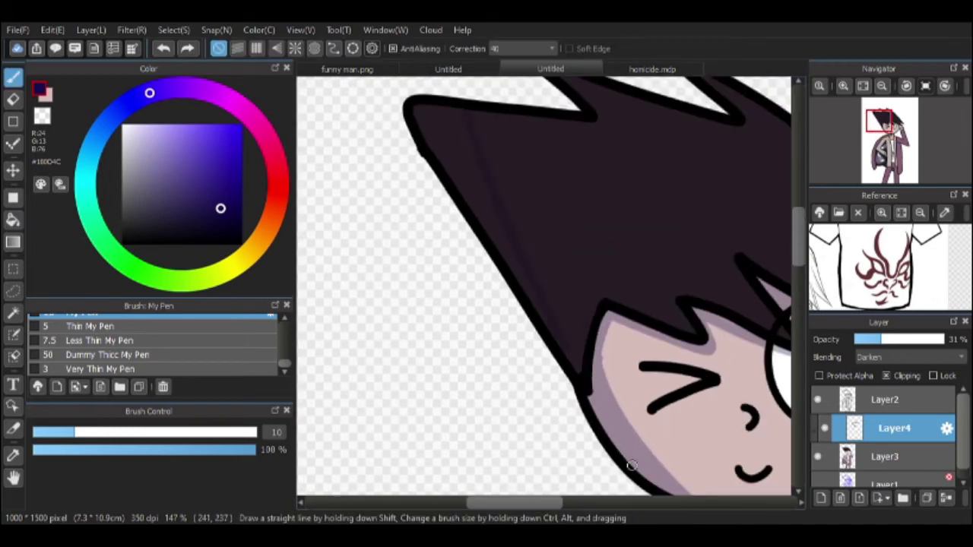
pyautogui.scroll(3, 594, 281)
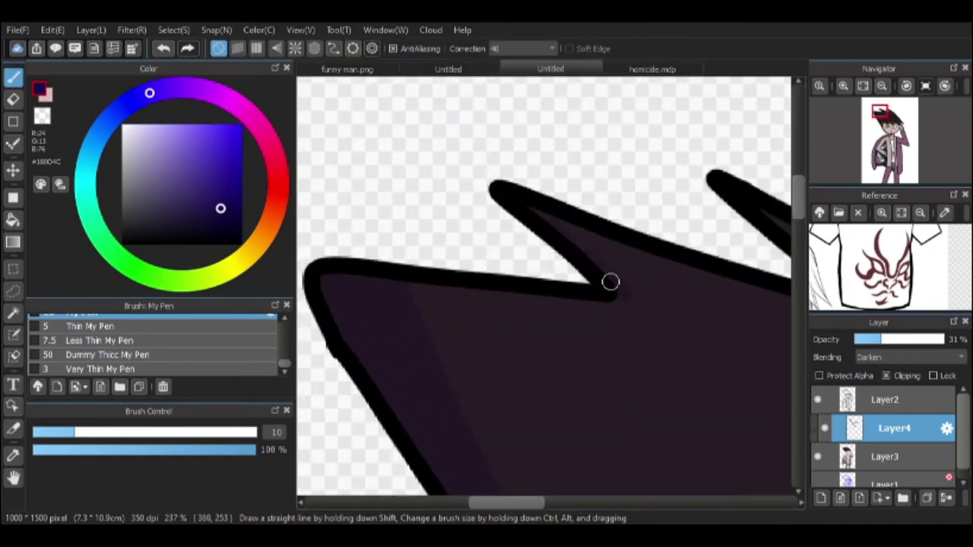
# Step: Shade around the notches between the upper hair spikes on Layer4, switching between brush and eraser to refine the shapes
pyautogui.hscroll(2, 611, 282)
pyautogui.press('e')
pyautogui.scroll(2, 656, 317)
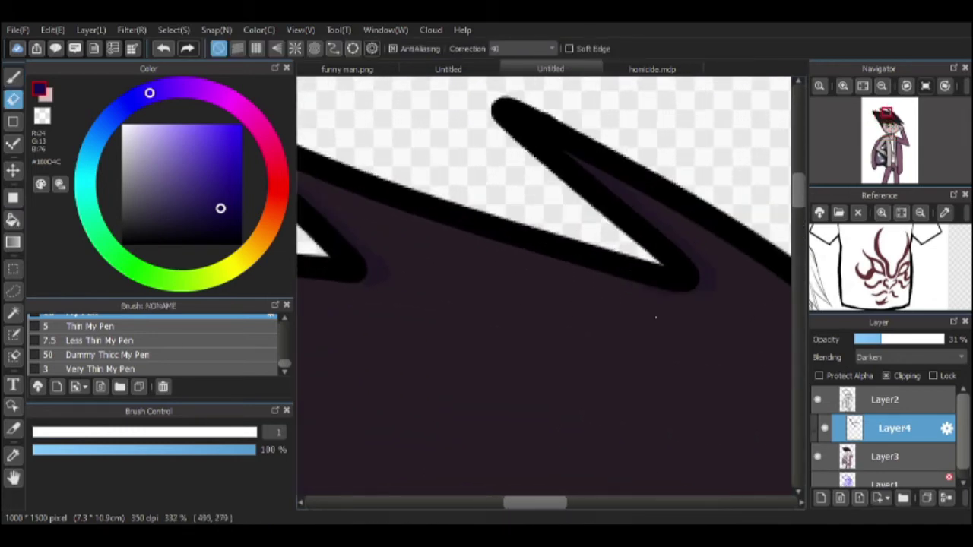
pyautogui.press('b')
pyautogui.scroll(-2, 569, 282)
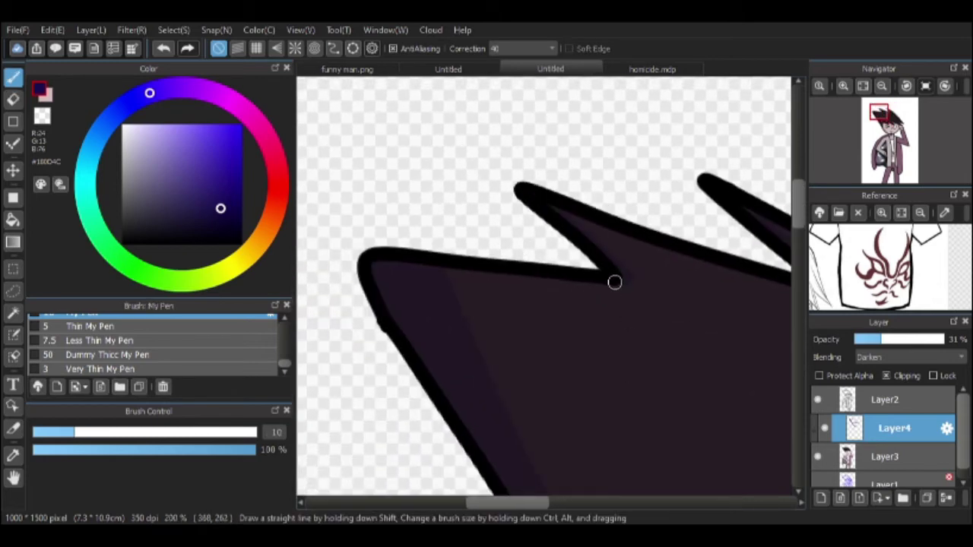
pyautogui.scroll(-2, 532, 197)
pyautogui.scroll(2, 594, 401)
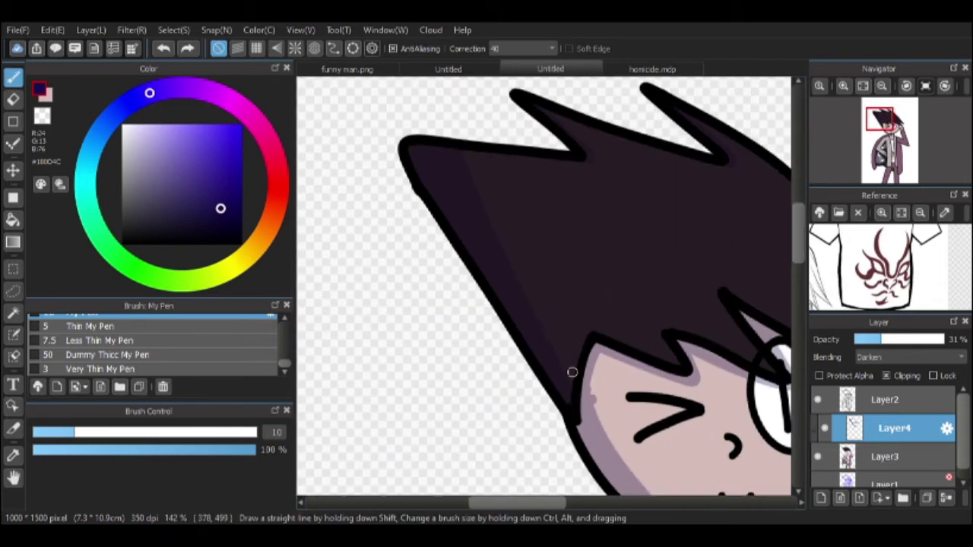
# Step: Shade the top of the grey jacket's shoulder along the line between the collar and the sleeve
pyautogui.scroll(-3, 525, 263)
pyautogui.scroll(-2, 514, 294)
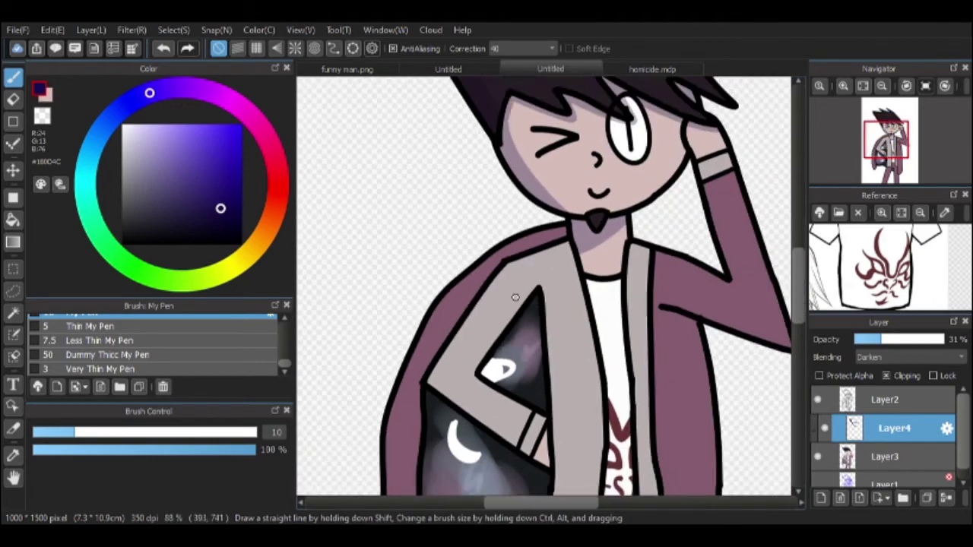
pyautogui.scroll(2, 550, 340)
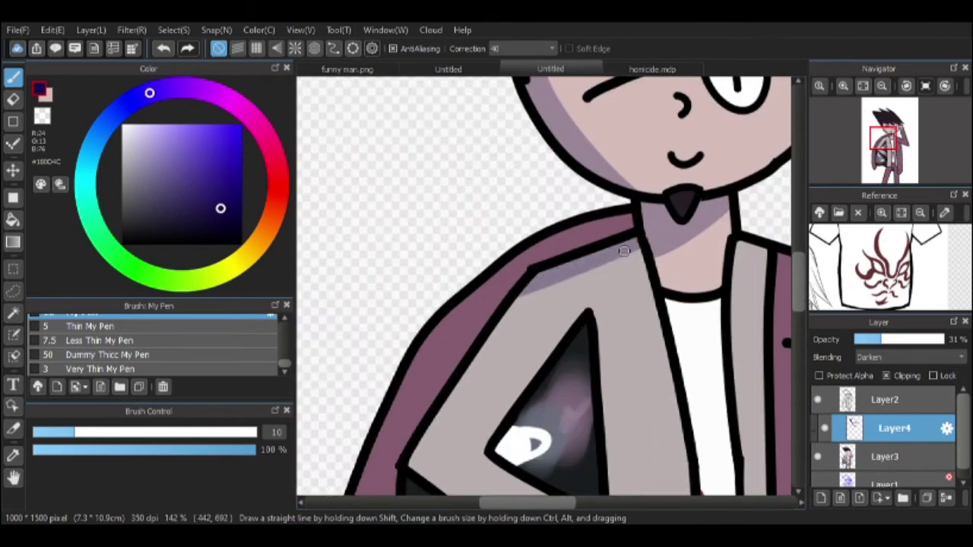
pyautogui.scroll(-1, 578, 245)
# Step: Shade the outer edge of the draped purple coat using the 50 px Dummy Thicc My Pen brush
pyautogui.press('Down')
pyautogui.press('Down')
pyautogui.press('Down')
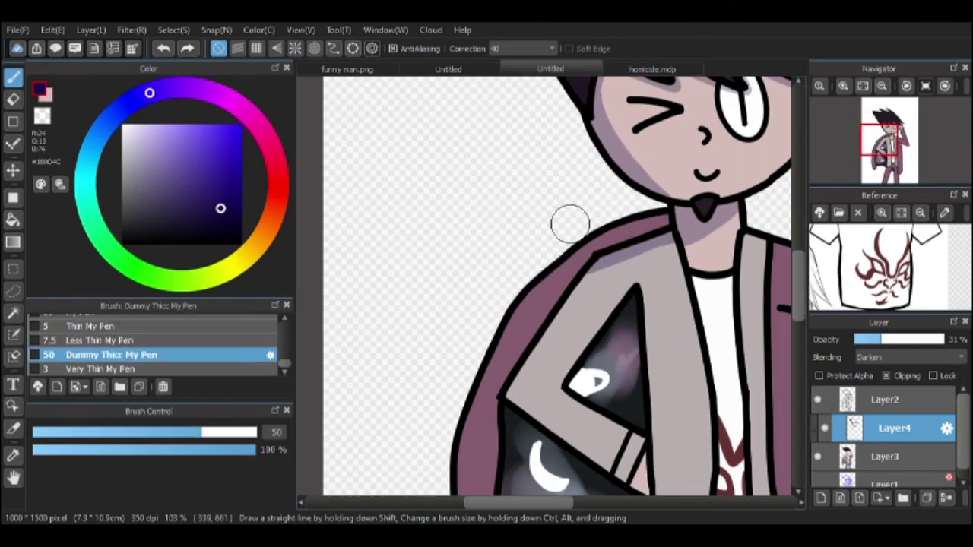
pyautogui.scroll(-3, 532, 304)
pyautogui.scroll(1, 479, 342)
pyautogui.scroll(1, 471, 304)
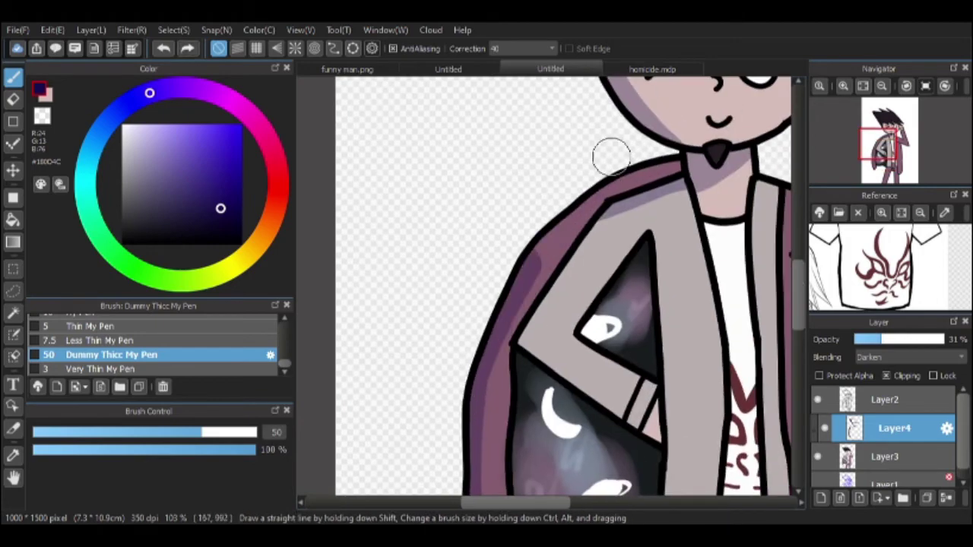
# Step: Return to the 10 px My Pen brush and extend the purple coat's edge shading over the shoulder to the neck
pyautogui.scroll(3, 506, 311)
pyautogui.press('Up')
pyautogui.press('Up')
pyautogui.press('Up')
pyautogui.moveTo(494, 377); pyautogui.dragTo(730, 241)
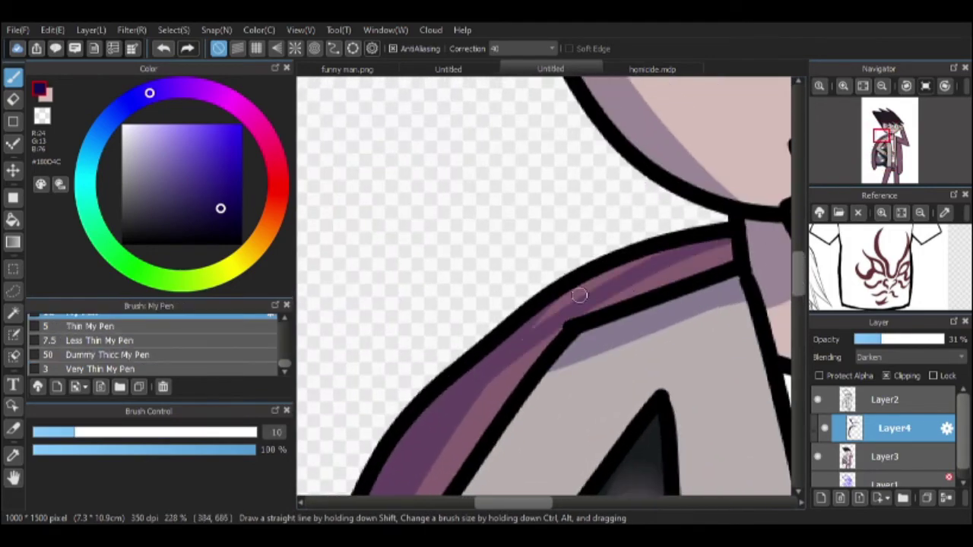
# Step: Shade the galaxy lining beneath the bent sleeve and around the planet at the elbow opening, refining it with the eraser
pyautogui.scroll(-3, 615, 335)
pyautogui.scroll(2, 427, 313)
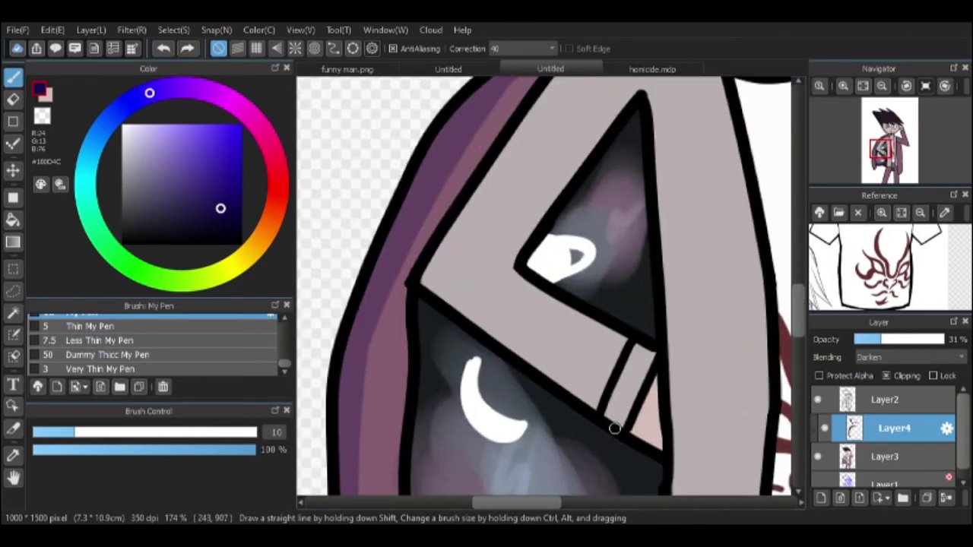
pyautogui.moveTo(503, 373); pyautogui.dragTo(628, 350)
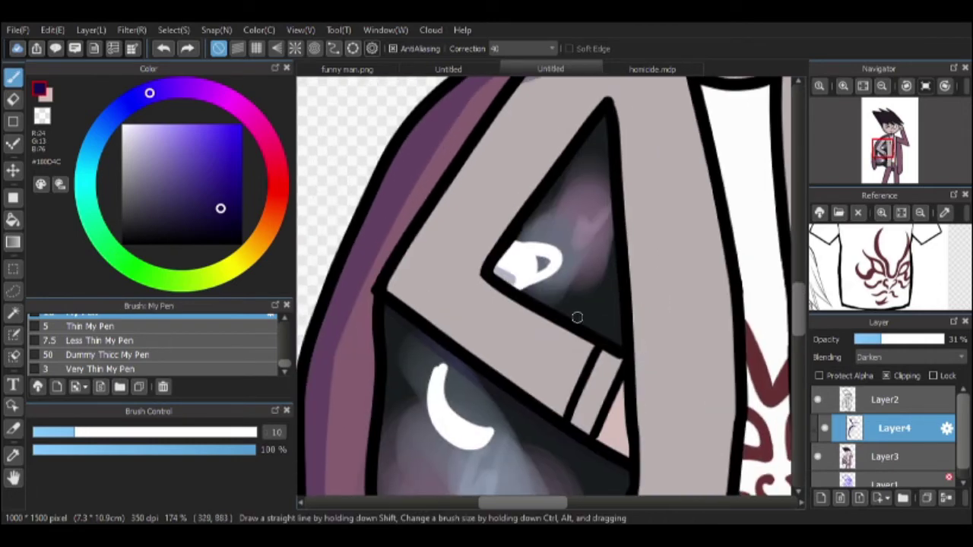
pyautogui.press('e')
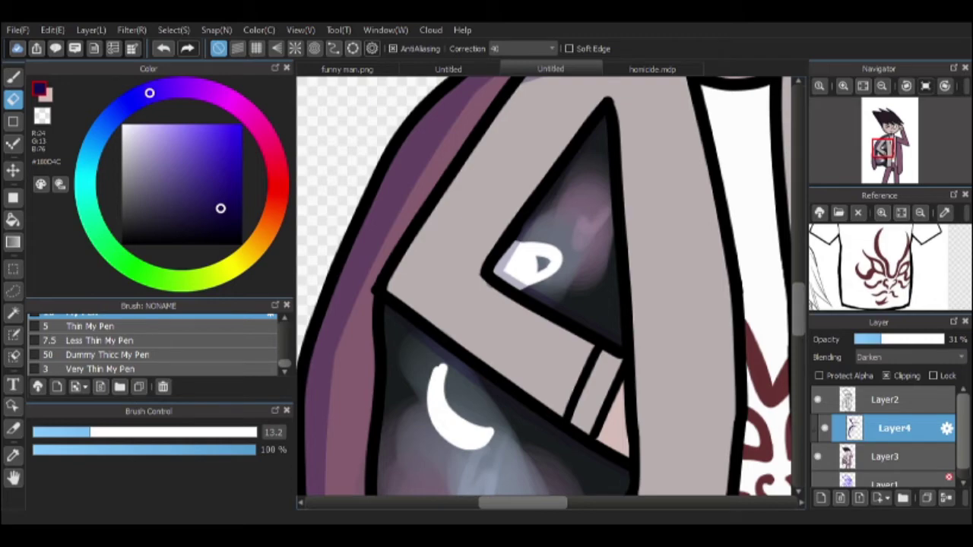
pyautogui.press('p')
pyautogui.scroll(3, 571, 243)
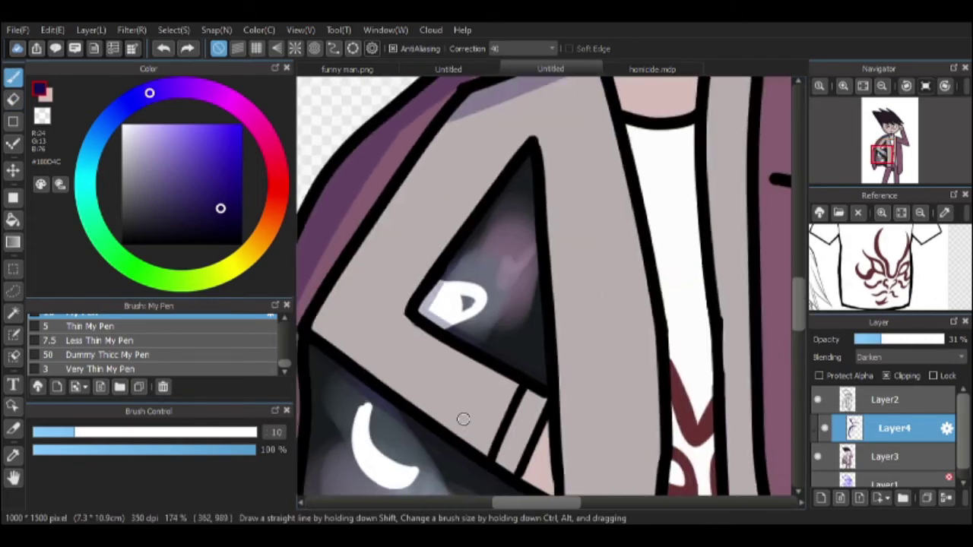
# Step: Erase the upper sleeve's outer outline on Layer2 and redraw it as a straight black line from elbow to shoulder
pyautogui.scroll(-3, 434, 394)
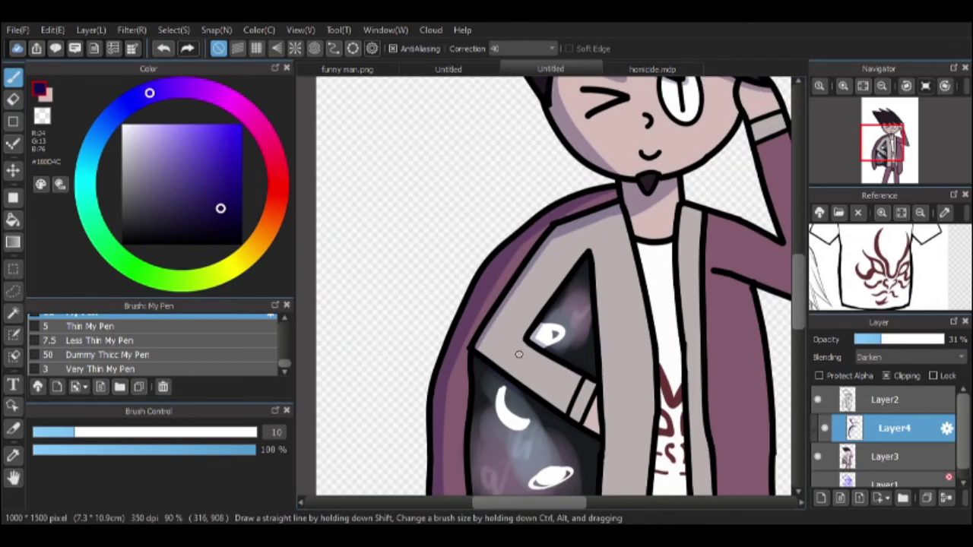
pyautogui.scroll(3, 492, 386)
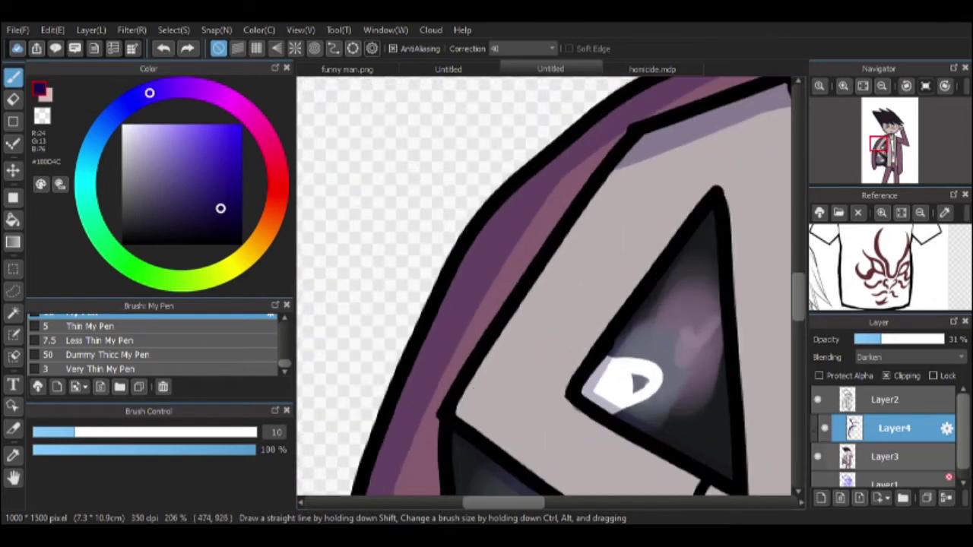
pyautogui.click(884, 456)
pyautogui.click(884, 399)
pyautogui.press('e')
pyautogui.keyDown('shift'); pyautogui.click(453, 396); pyautogui.keyUp('shift')
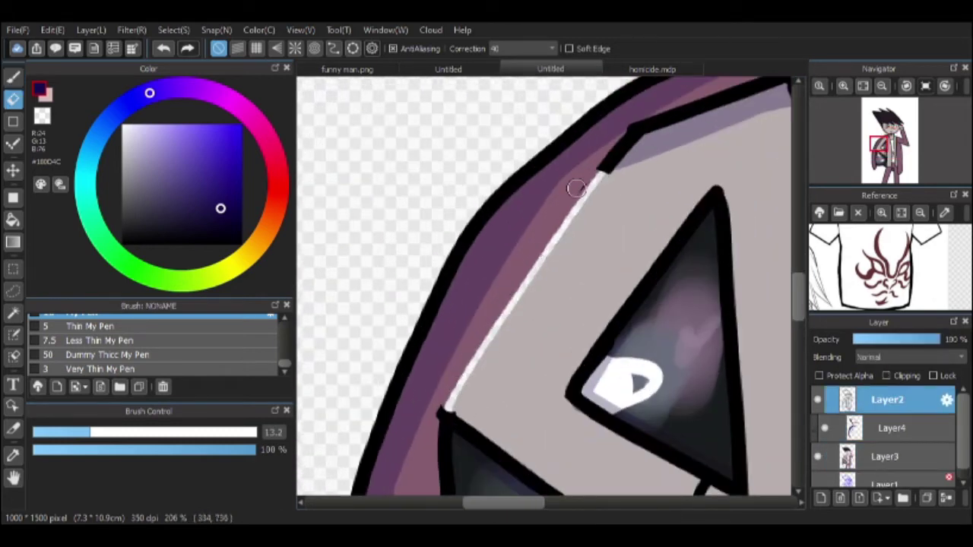
pyautogui.press('p')
pyautogui.keyDown('alt'); pyautogui.click(428, 398); pyautogui.keyUp('alt')
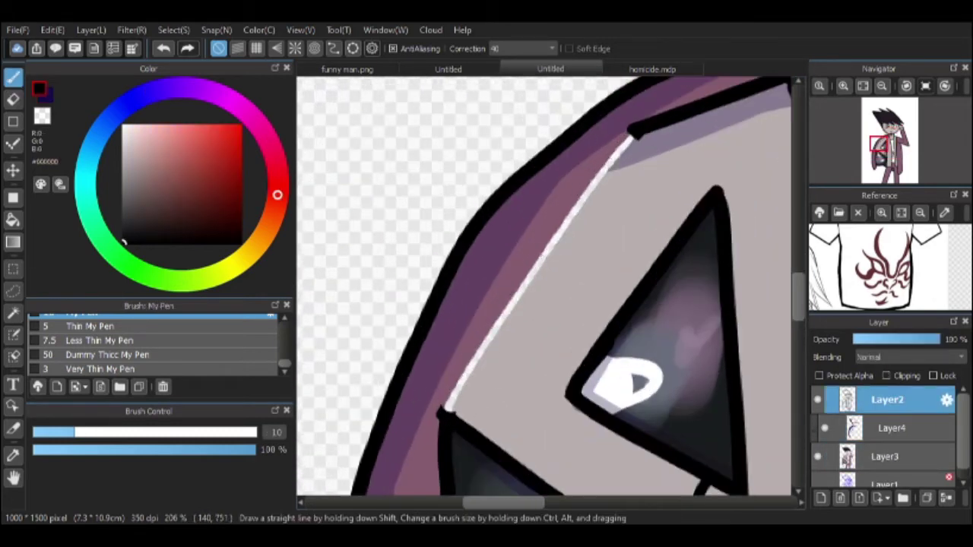
pyautogui.keyDown('shift'); pyautogui.click(650, 135); pyautogui.keyUp('shift')
pyautogui.scroll(3, 556, 264)
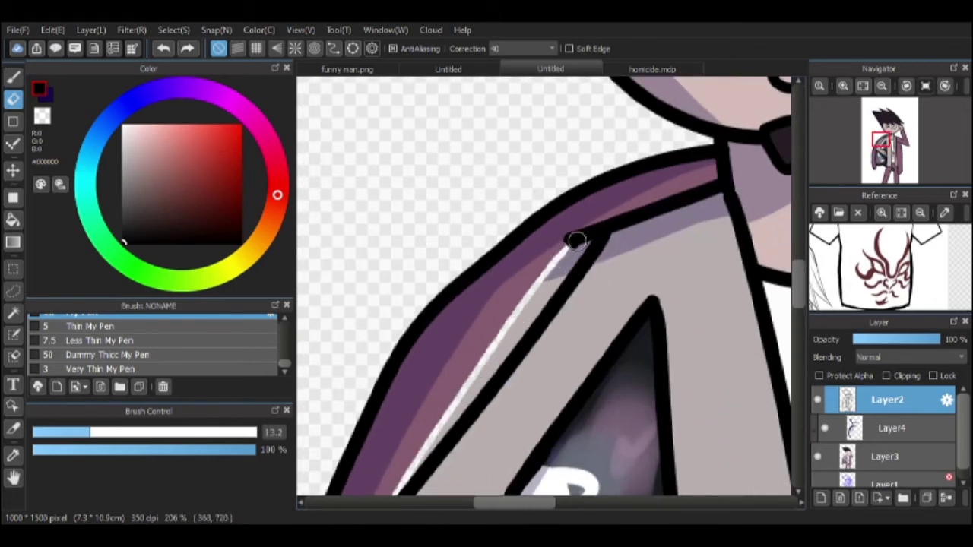
# Step: Fill the gaps beside the redrawn sleeve outline on Layer3 with the coat's sampled purple #875E70
pyautogui.click(884, 456)
pyautogui.press('g')
pyautogui.keyDown('alt'); pyautogui.click(499, 293); pyautogui.keyUp('alt')
pyautogui.click(525, 298)
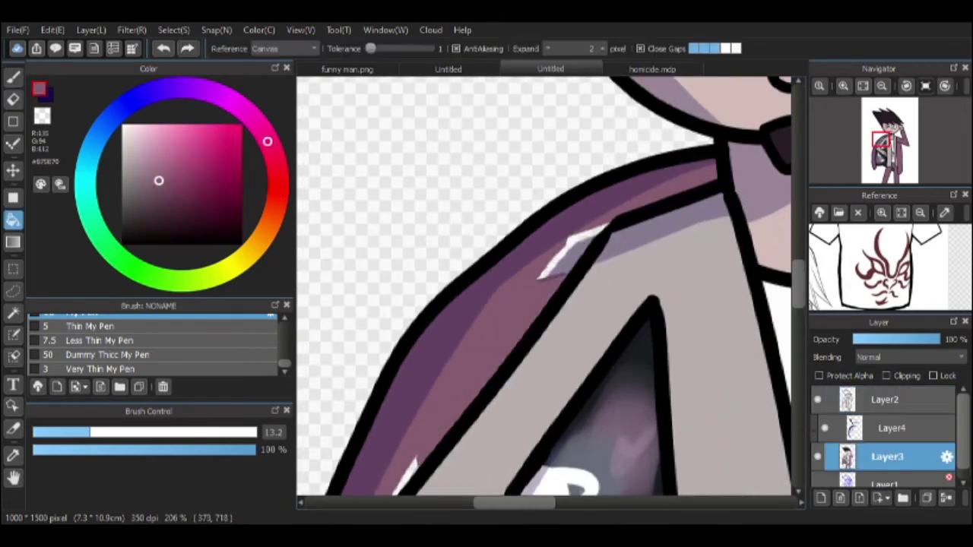
pyautogui.click(572, 250)
pyautogui.scroll(-3, 555, 263)
pyautogui.hscroll(-2, 556, 263)
pyautogui.press('b')
pyautogui.scroll(-1, 460, 335)
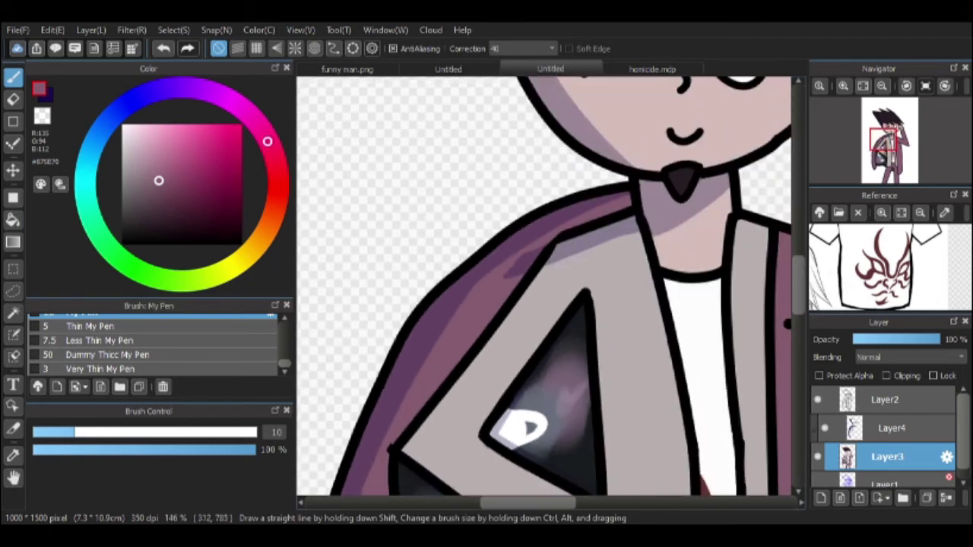
# Step: Resample dark blue #180D4C on Layer4 and erase the stray shading on the purple coat beside the shoulder corner
pyautogui.click(893, 428)
pyautogui.keyDown('alt'); pyautogui.click(553, 282); pyautogui.keyUp('alt')
pyautogui.press('e')
pyautogui.scroll(4, 554, 282)
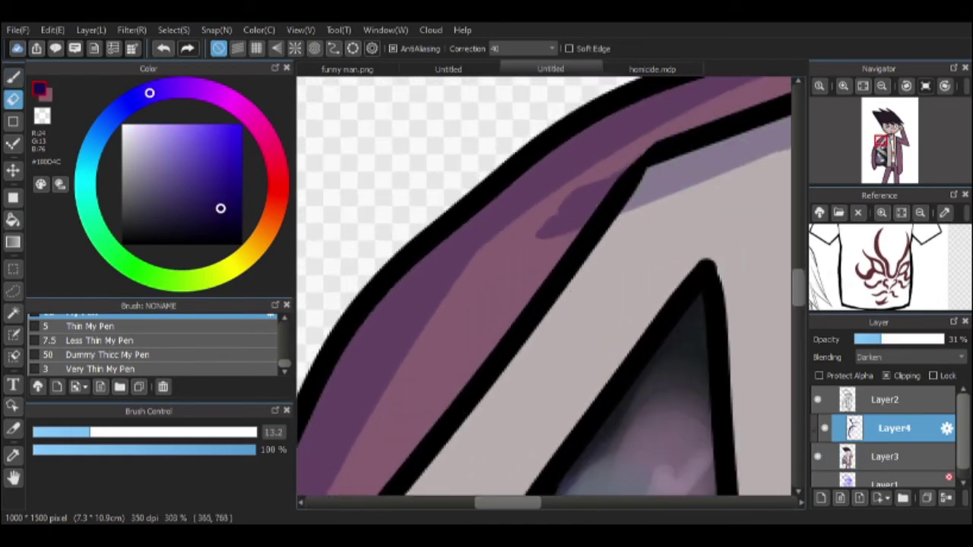
# Step: Shade the outer edge of the grey upper sleeve on Layer4 from the shoulder down to the elbow
pyautogui.press('b')
pyautogui.scroll(-2, 623, 208)
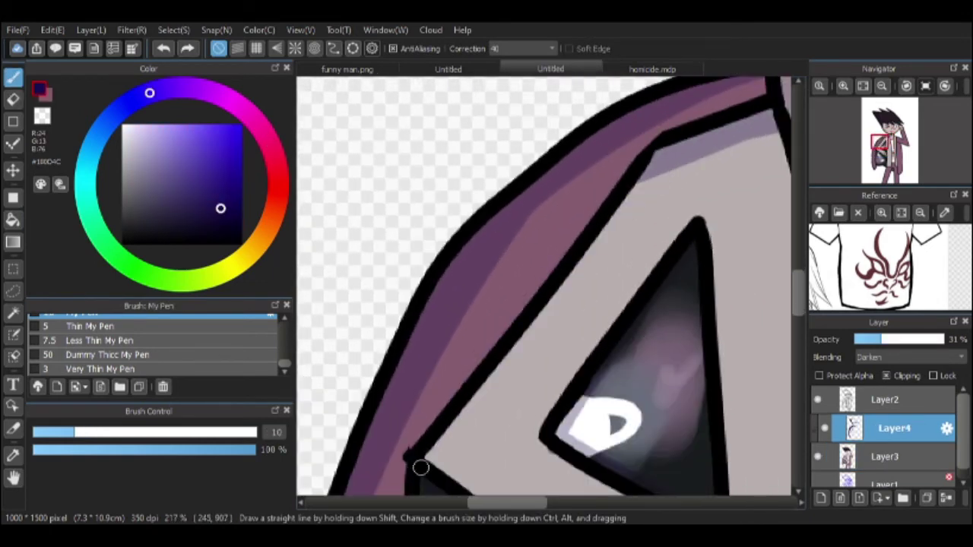
pyautogui.scroll(-3, 412, 462)
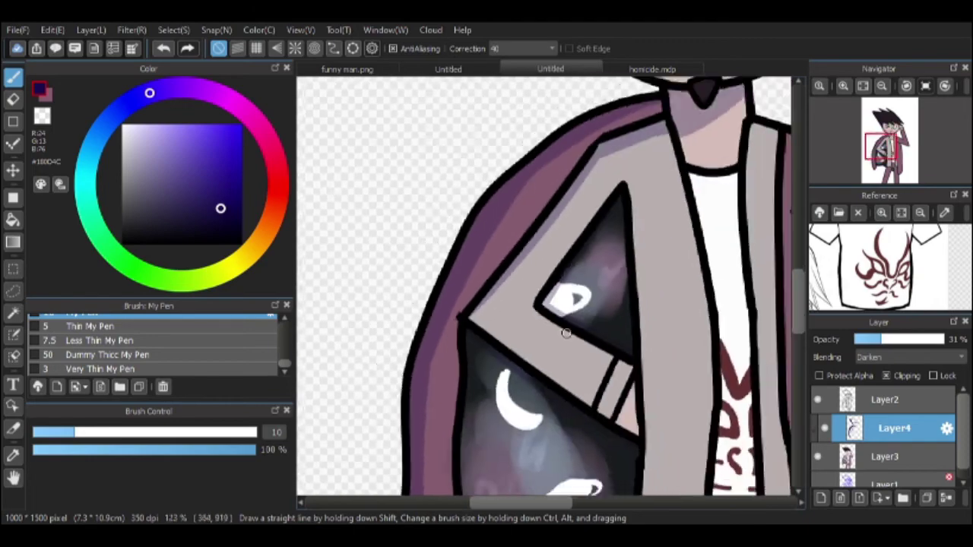
pyautogui.scroll(4, 591, 147)
pyautogui.scroll(-3, 630, 273)
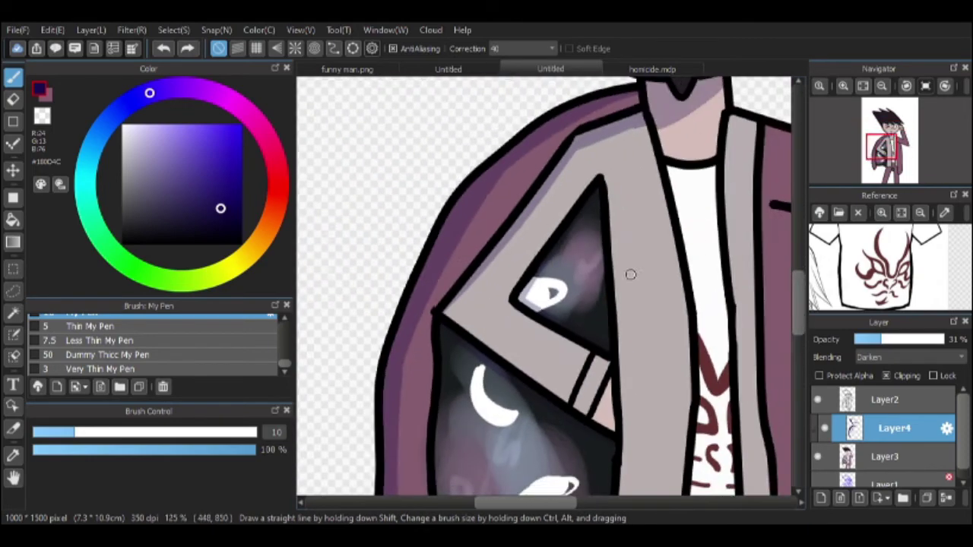
# Step: Shade the tucked hand beside the jacket front and the underside of the grey forearm sleeve
pyautogui.scroll(1, 552, 406)
pyautogui.scroll(2, 562, 307)
pyautogui.moveTo(574, 408)
pyautogui.mouseDown()
pyautogui.moveTo(535, 391)
pyautogui.moveTo(555, 341)
pyautogui.mouseUp()
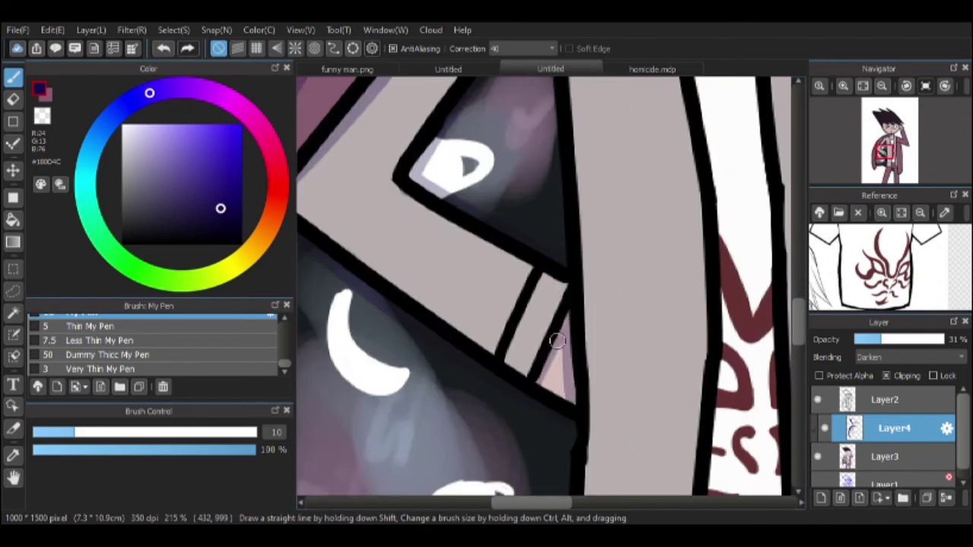
pyautogui.scroll(3, 467, 342)
pyautogui.press('g')
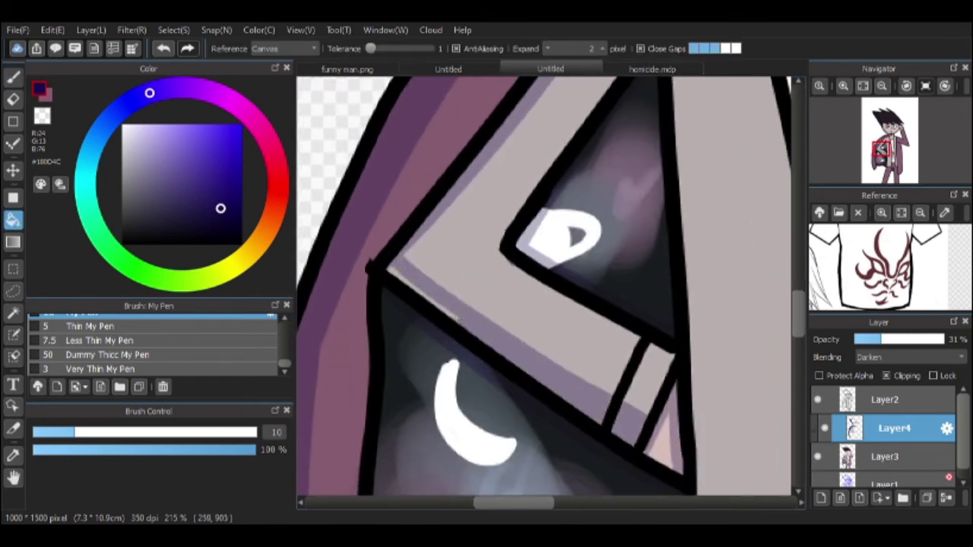
# Step: Shade the grey jacket front along the edge beside the bent arm and galaxy lining, from armpit to hem
pyautogui.press('b')
pyautogui.scroll(-2, 572, 210)
pyautogui.scroll(-5, 582, 197)
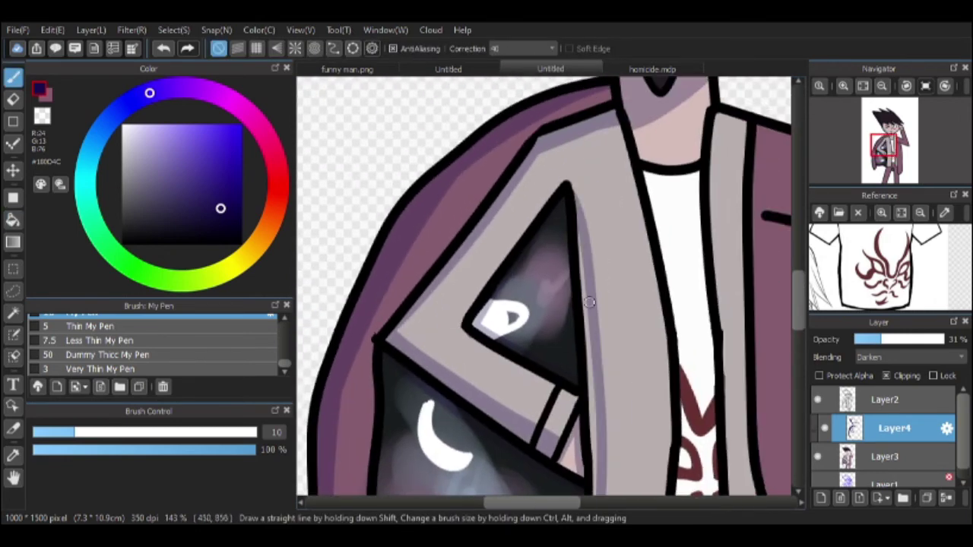
pyautogui.moveTo(583, 79); pyautogui.dragTo(580, 322)
pyautogui.scroll(5, 549, 236)
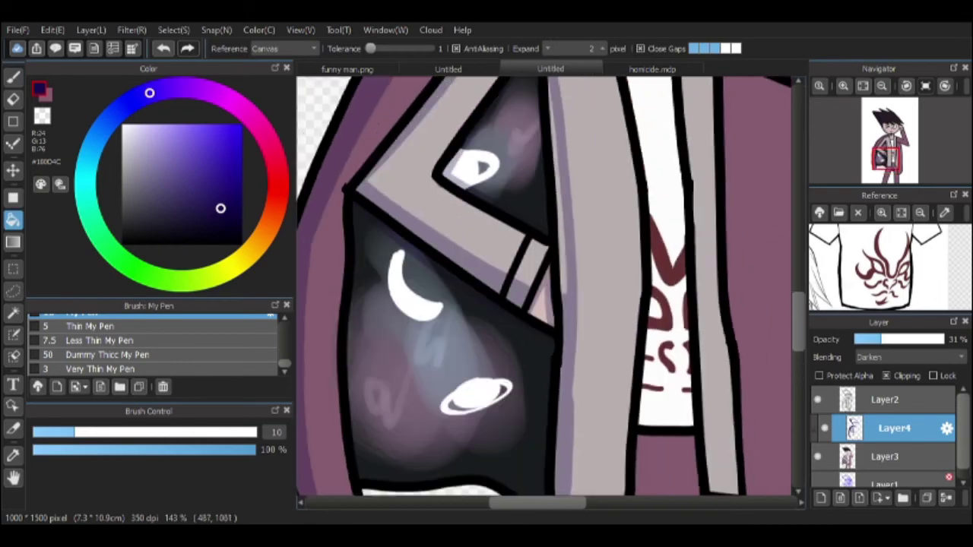
pyautogui.scroll(-5, 548, 235)
pyautogui.scroll(3, 560, 358)
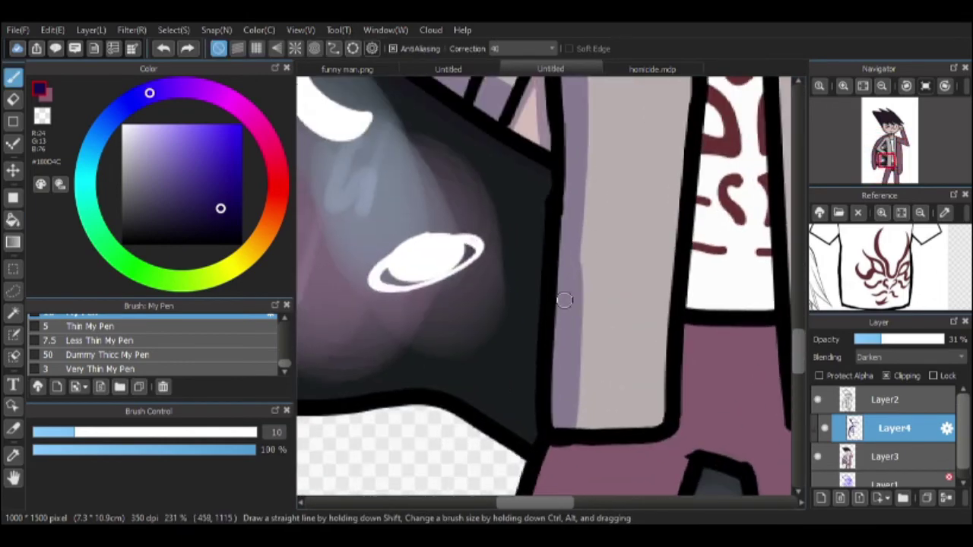
# Step: Shade the purple trousers beneath the jacket hem and the shirt hem, tidying with the eraser
pyautogui.scroll(-2, 560, 297)
pyautogui.scroll(2, 608, 338)
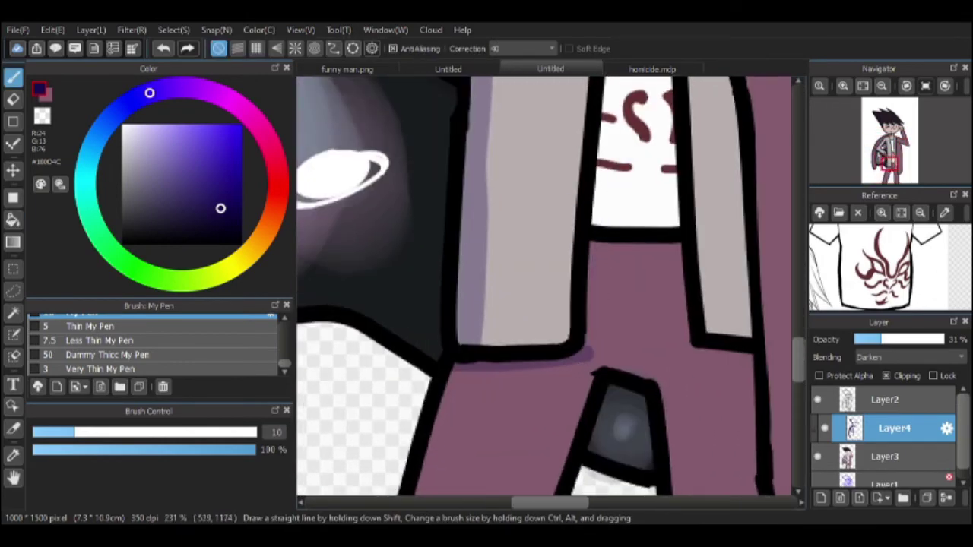
pyautogui.scroll(-2, 578, 304)
pyautogui.scroll(-1, 563, 297)
pyautogui.press('e')
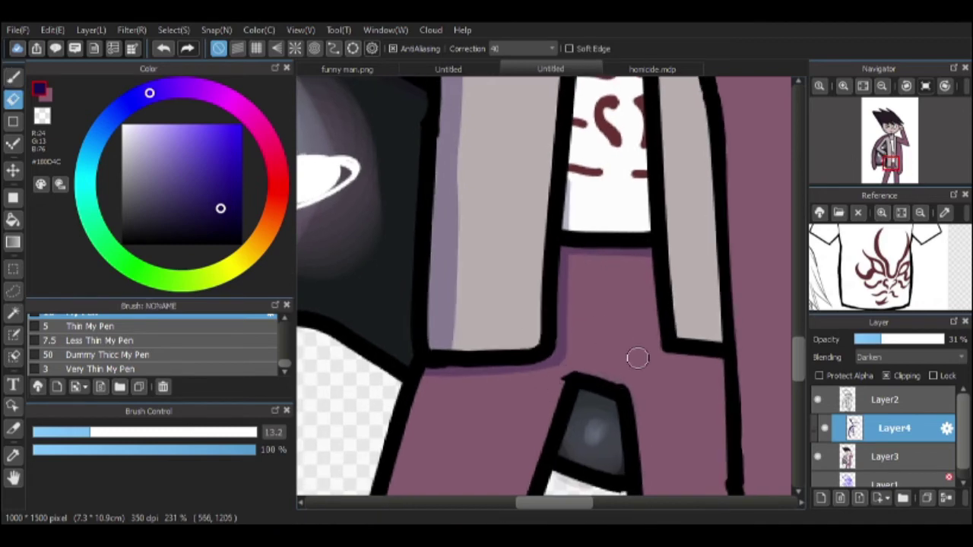
pyautogui.press('p')
# Step: Shade the white shirt along the jacket front on the bent-arm side, from the neckline down to the hem
pyautogui.scroll(3, 662, 355)
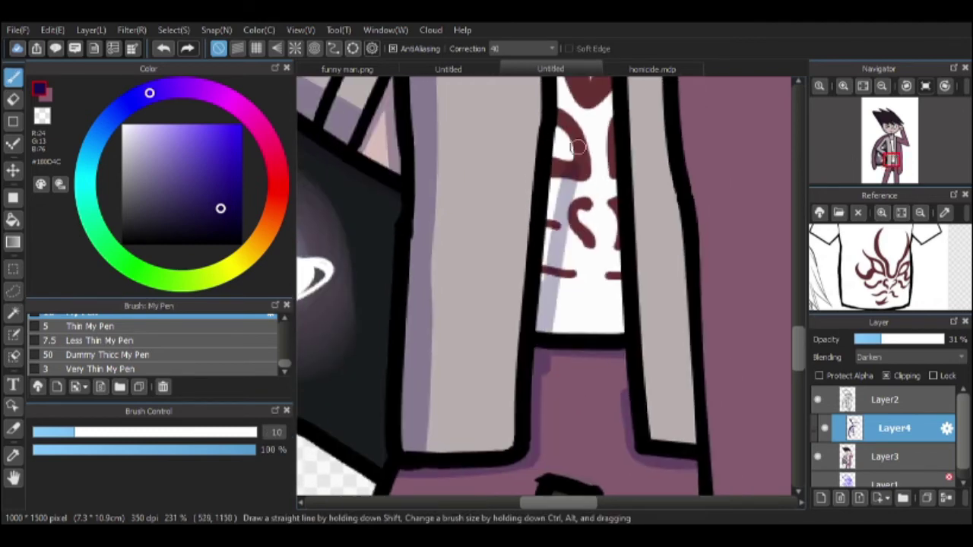
pyautogui.scroll(-3, 515, 321)
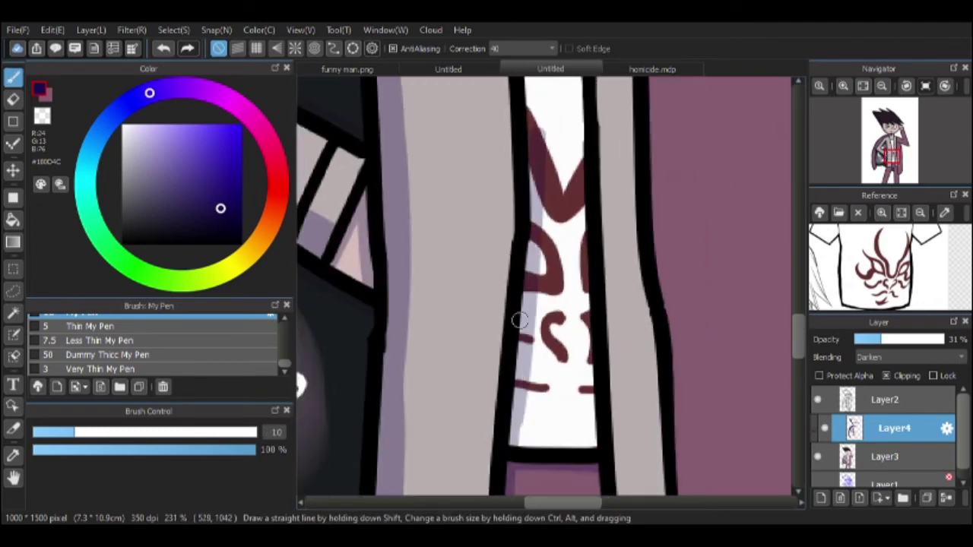
pyautogui.scroll(5, 555, 304)
pyautogui.scroll(3, 537, 311)
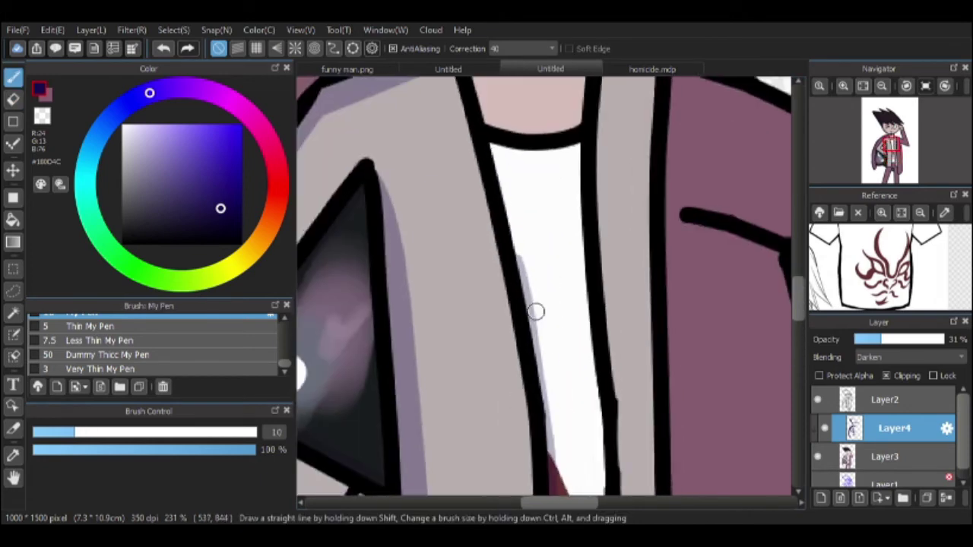
pyautogui.scroll(-3, 524, 278)
pyautogui.scroll(-3, 524, 334)
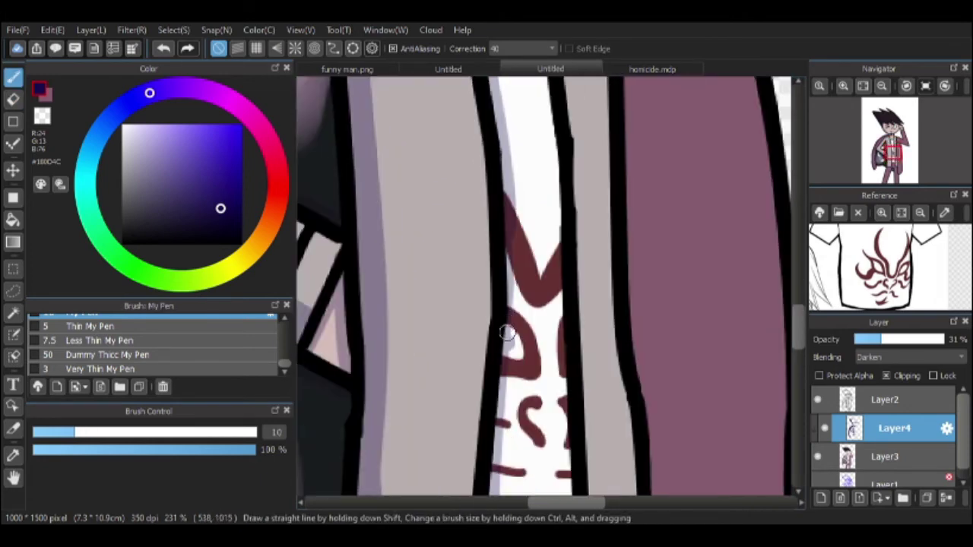
pyautogui.scroll(-3, 502, 228)
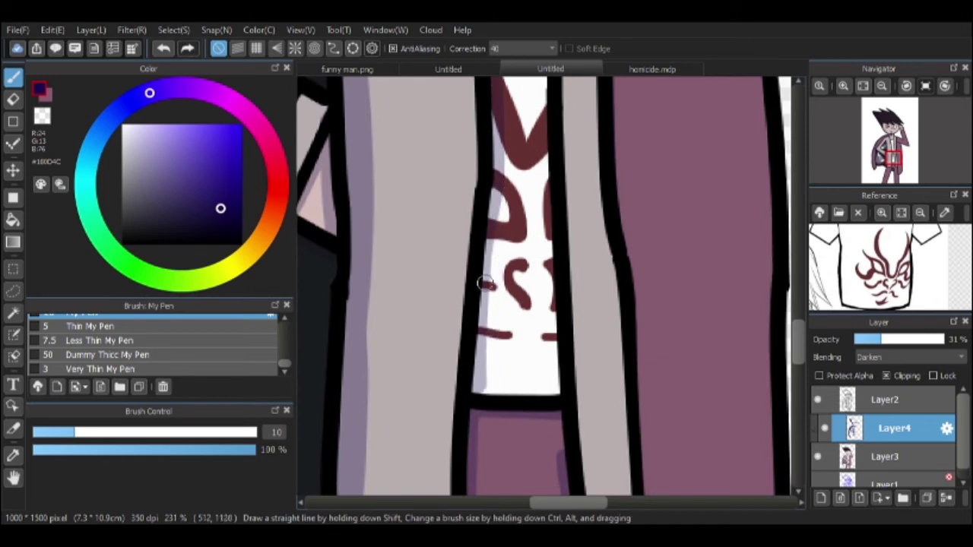
pyautogui.scroll(-2, 552, 375)
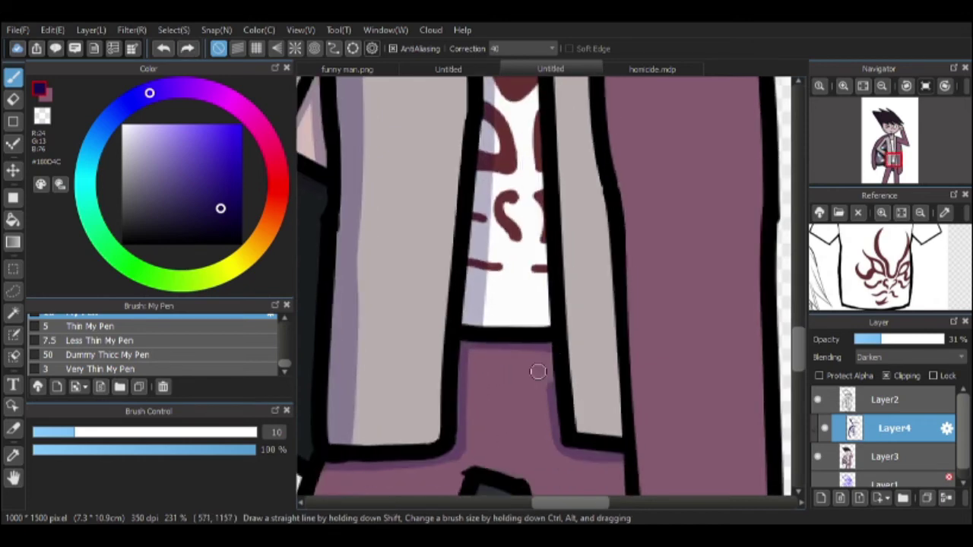
# Step: Shade the opposite edge of the white shirt and the neck beside the collar, on the raised-arm side
pyautogui.scroll(12, 537, 371)
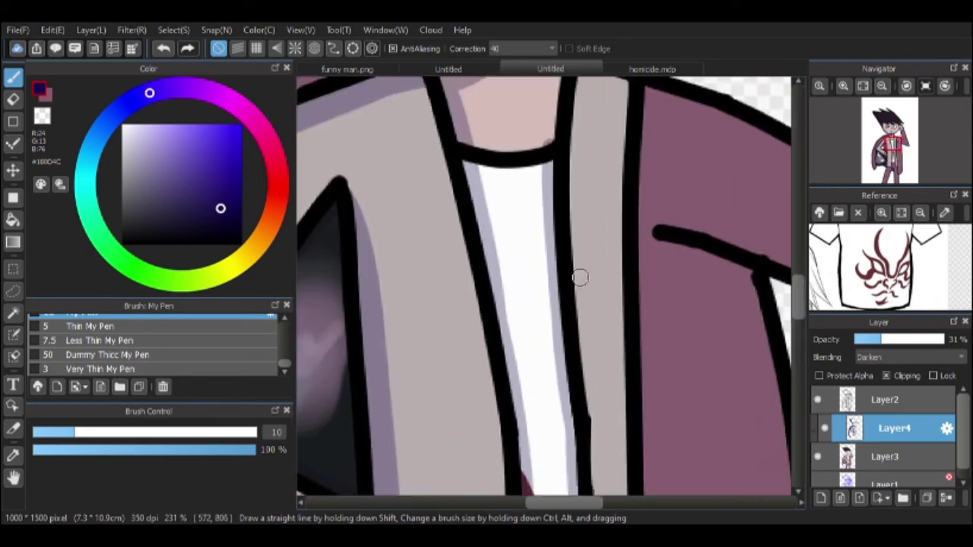
pyautogui.scroll(3, 580, 277)
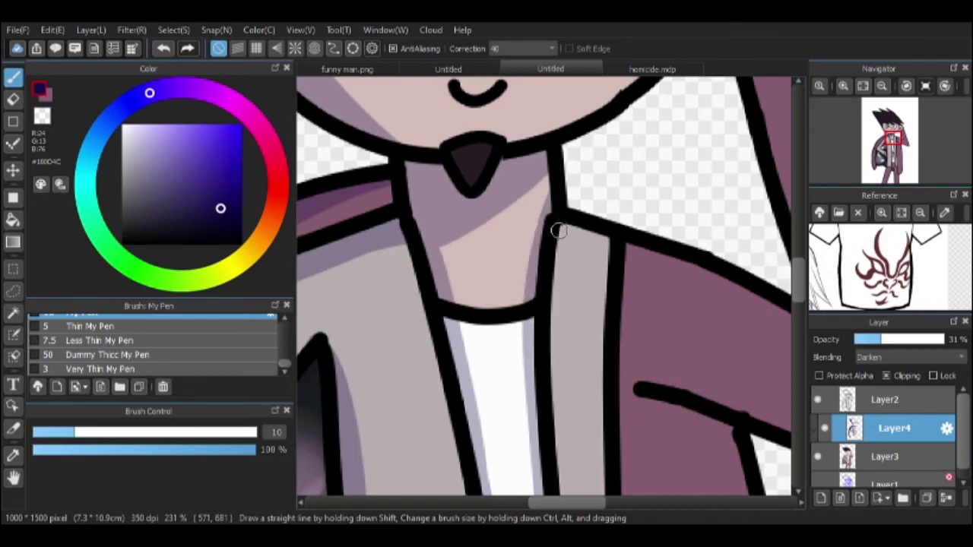
pyautogui.press('e')
pyautogui.press('b')
pyautogui.scroll(-5, 593, 250)
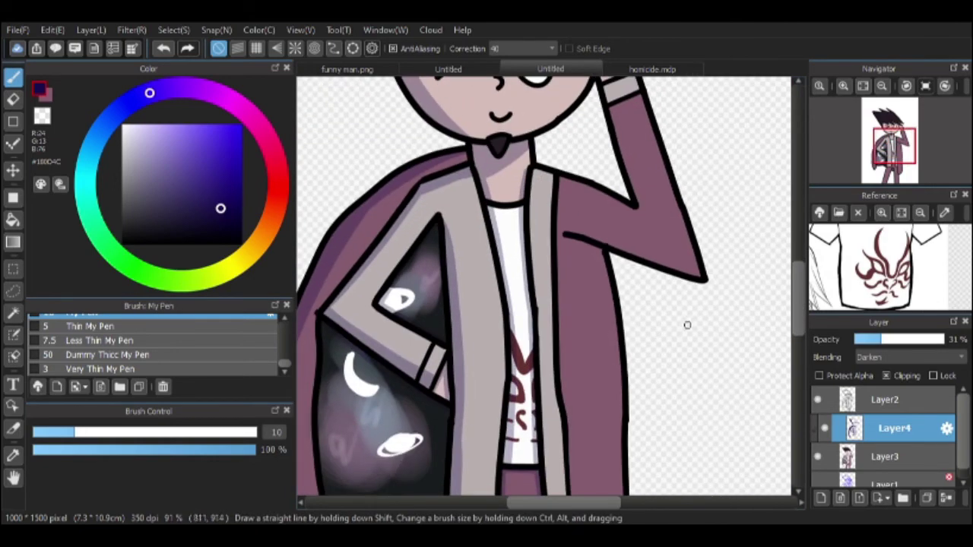
# Step: Taper the tip of the armpit crease line on Layer2 and fill the gap beside it with coat purple #875E70 on Layer3
pyautogui.scroll(3, 615, 354)
pyautogui.press('e')
pyautogui.scroll(-2, 615, 355)
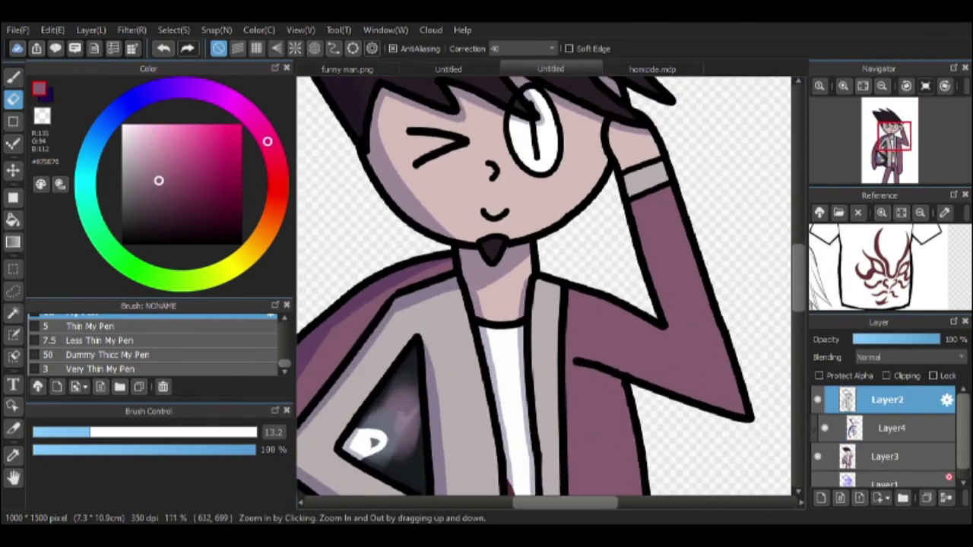
pyautogui.scroll(2, 615, 355)
pyautogui.keyDown('alt'); pyautogui.click(555, 335); pyautogui.keyUp('alt')
pyautogui.moveTo(554, 334); pyautogui.dragTo(642, 357)
pyautogui.press('b')
pyautogui.scroll(-2, 642, 357)
pyautogui.scroll(3, 694, 340)
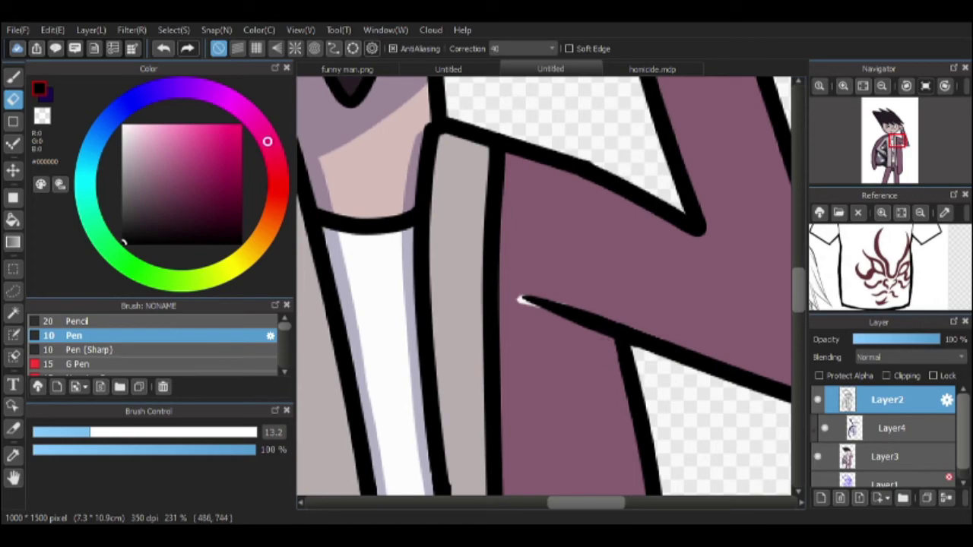
pyautogui.press('b')
pyautogui.scroll(-3, 596, 269)
pyautogui.scroll(1, 596, 269)
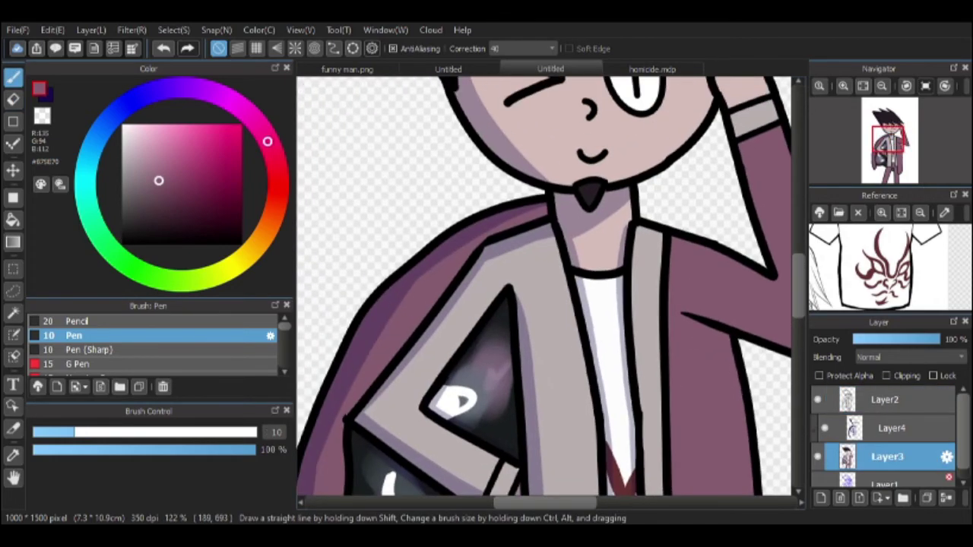
# Step: Return to Layer4 with dark blue #180D4C and shade the trouser leg along the hanging coat side down to its tip
pyautogui.keyDown('alt'); pyautogui.click(614, 319); pyautogui.keyUp('alt')
pyautogui.scroll(2, 614, 319)
pyautogui.scroll(-3, 507, 251)
pyautogui.scroll(-3, 529, 316)
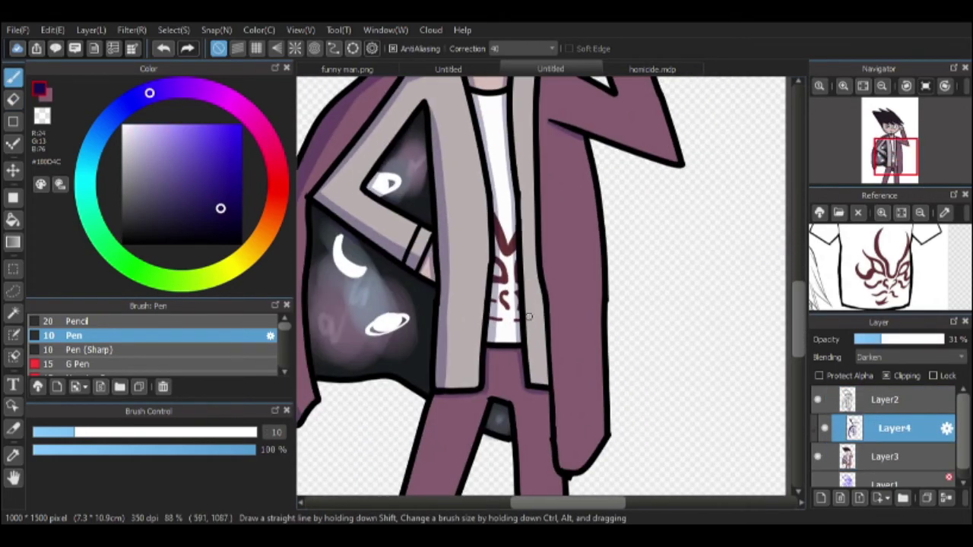
pyautogui.scroll(3, 531, 348)
pyautogui.press('b')
pyautogui.moveTo(602, 188); pyautogui.dragTo(604, 233)
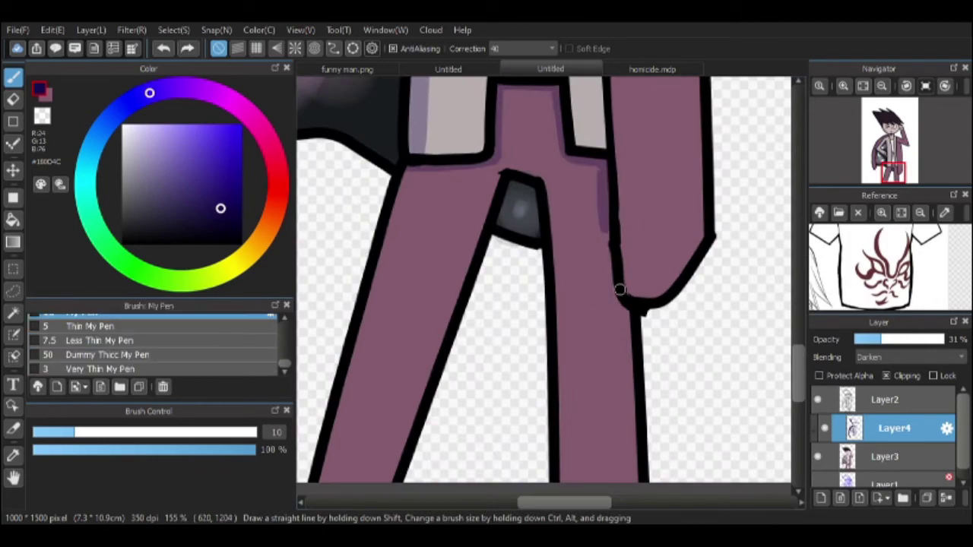
pyautogui.scroll(-3, 625, 316)
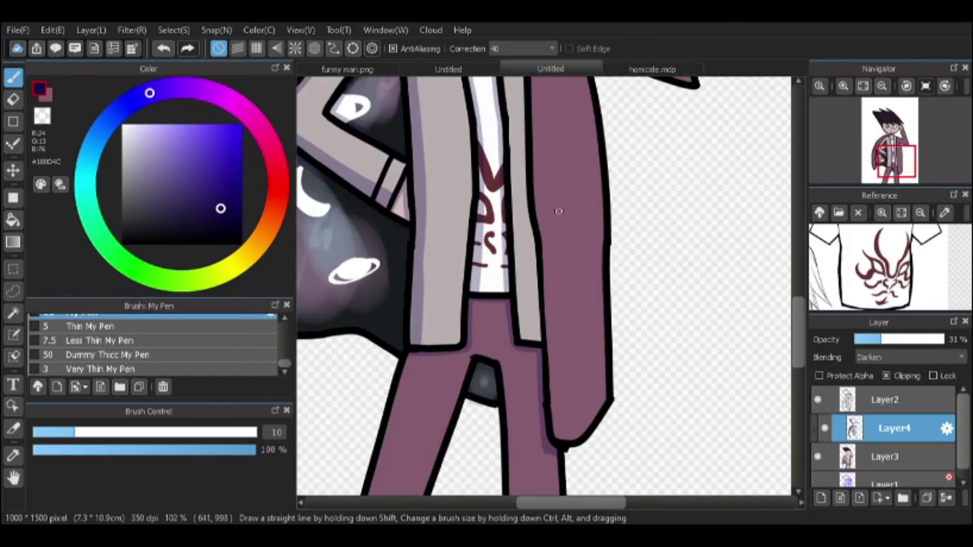
# Step: Shade the narrow grey jacket front along the purple coat edge, from hem up to the shoulder
pyautogui.scroll(4, 587, 423)
pyautogui.moveTo(587, 424); pyautogui.dragTo(565, 289)
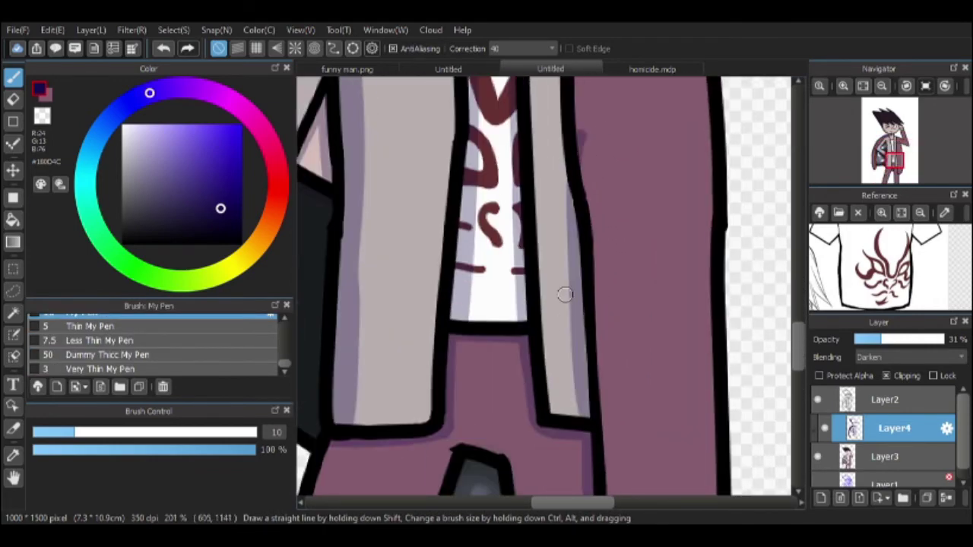
pyautogui.scroll(-2, 582, 273)
pyautogui.scroll(2, 598, 260)
pyautogui.scroll(4, 591, 285)
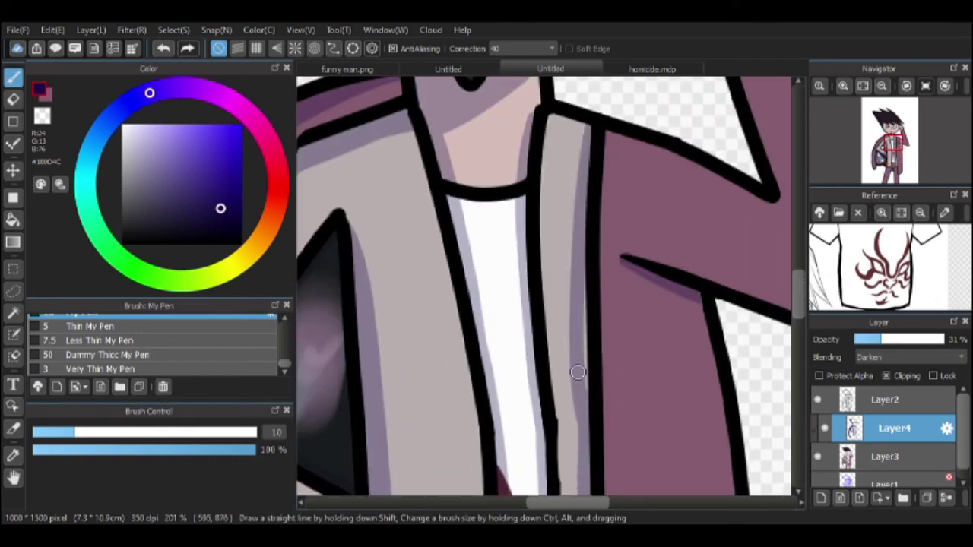
pyautogui.scroll(-3, 610, 165)
pyautogui.scroll(3, 418, 345)
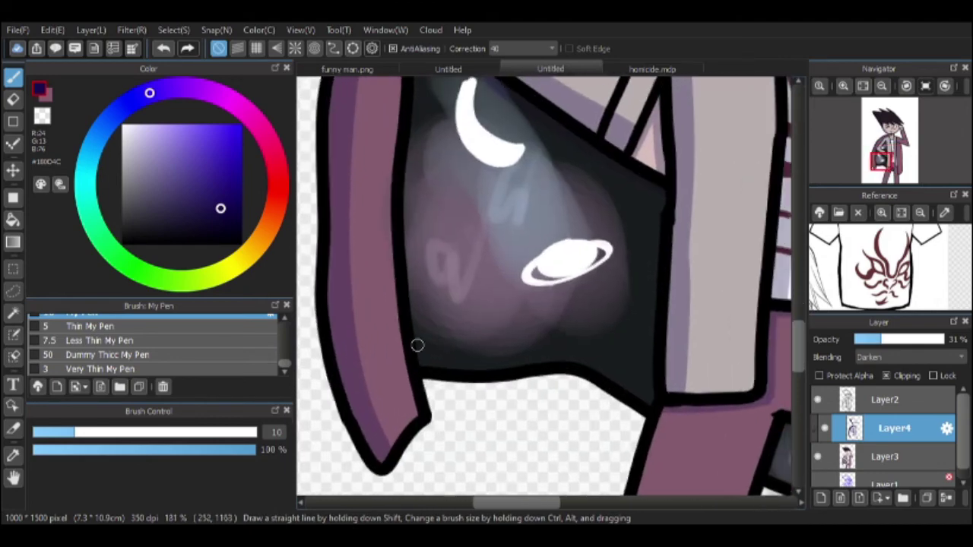
# Step: Shade the galaxy lining along the inner coat edge and beneath the bent forearm, tidying with the eraser
pyautogui.scroll(1, 458, 425)
pyautogui.scroll(-2, 452, 406)
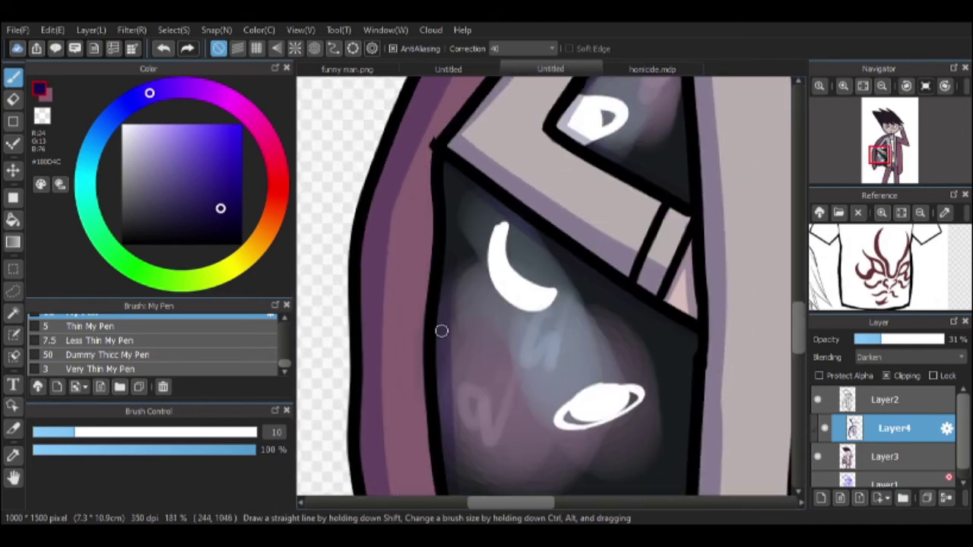
pyautogui.scroll(2, 458, 330)
pyautogui.press('e')
pyautogui.press('b')
pyautogui.scroll(-5, 482, 352)
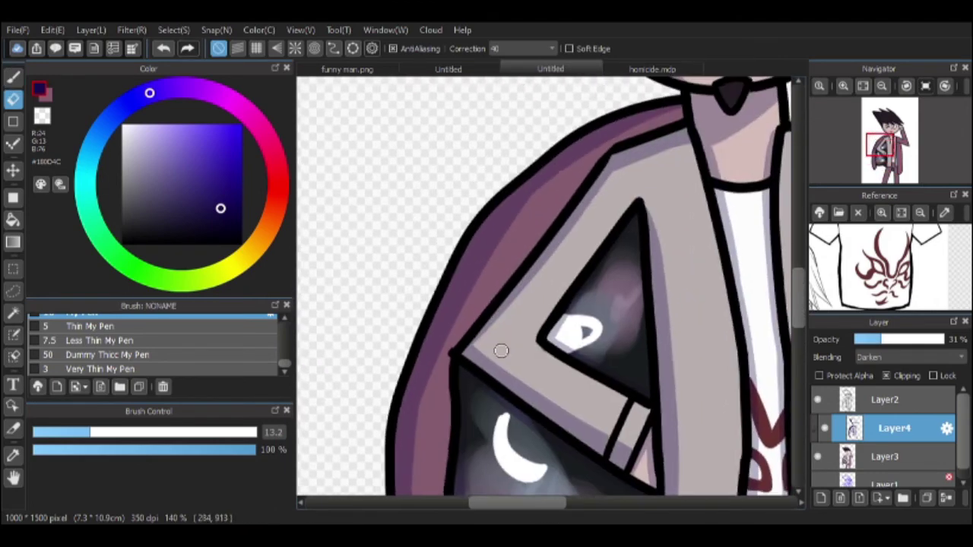
# Step: Shade the face along the outline of the raised hand, from the hair down to the jaw
pyautogui.scroll(4, 566, 264)
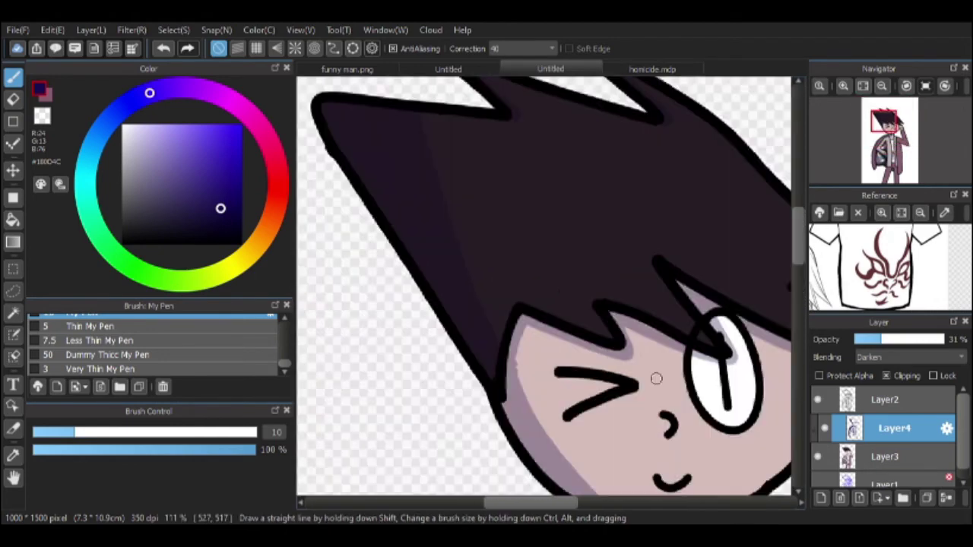
pyautogui.scroll(1, 753, 344)
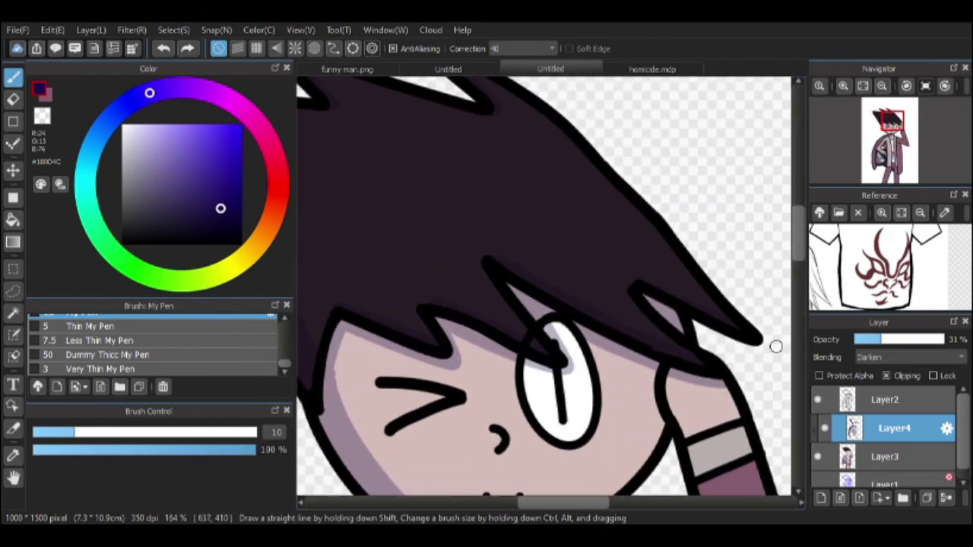
pyautogui.scroll(2, 593, 248)
pyautogui.moveTo(628, 286); pyautogui.dragTo(618, 226)
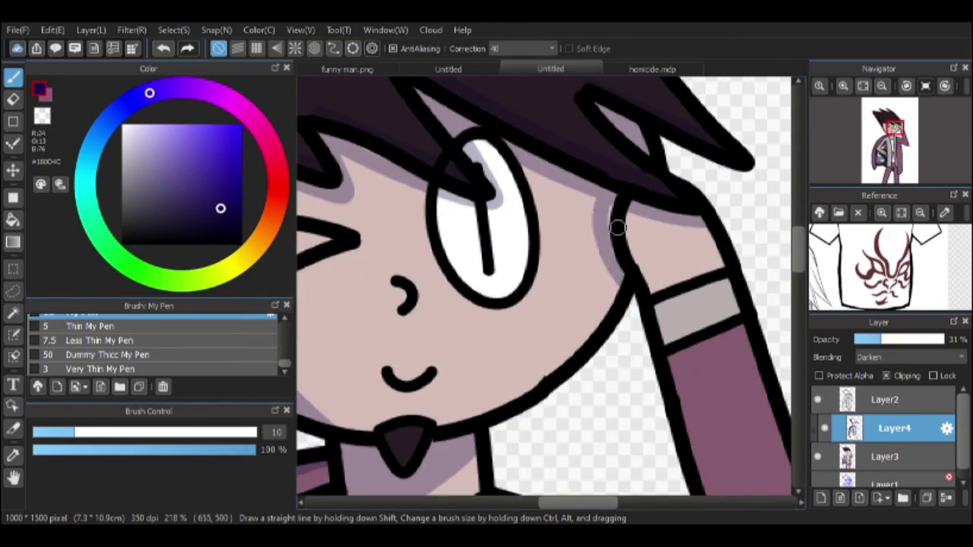
pyautogui.scroll(-4, 616, 261)
pyautogui.scroll(4, 640, 314)
pyautogui.moveTo(641, 314); pyautogui.dragTo(636, 168)
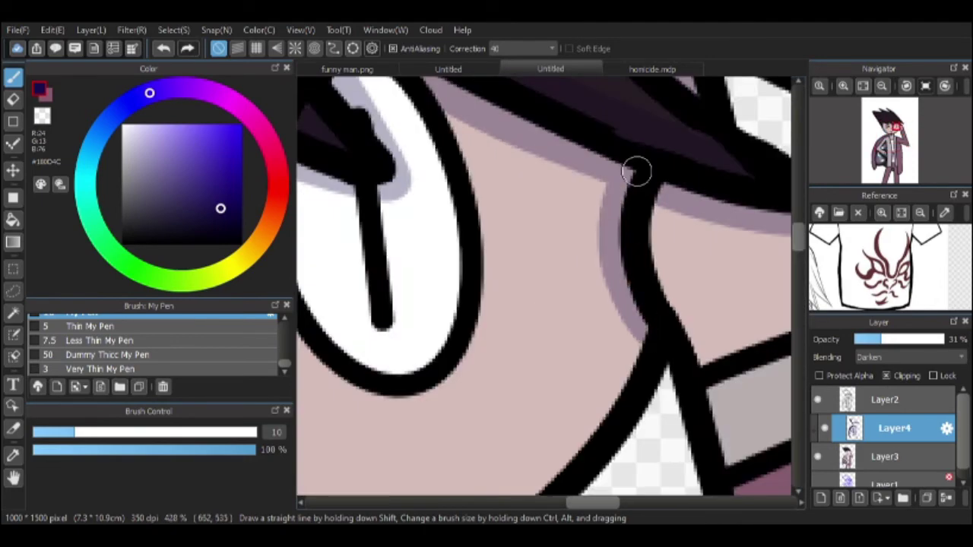
# Step: Outline a shadow strip along the outer edge of the trouser leg on the bent-arm side and fill it
pyautogui.scroll(-4, 603, 318)
pyautogui.scroll(-3, 603, 317)
pyautogui.scroll(4, 550, 192)
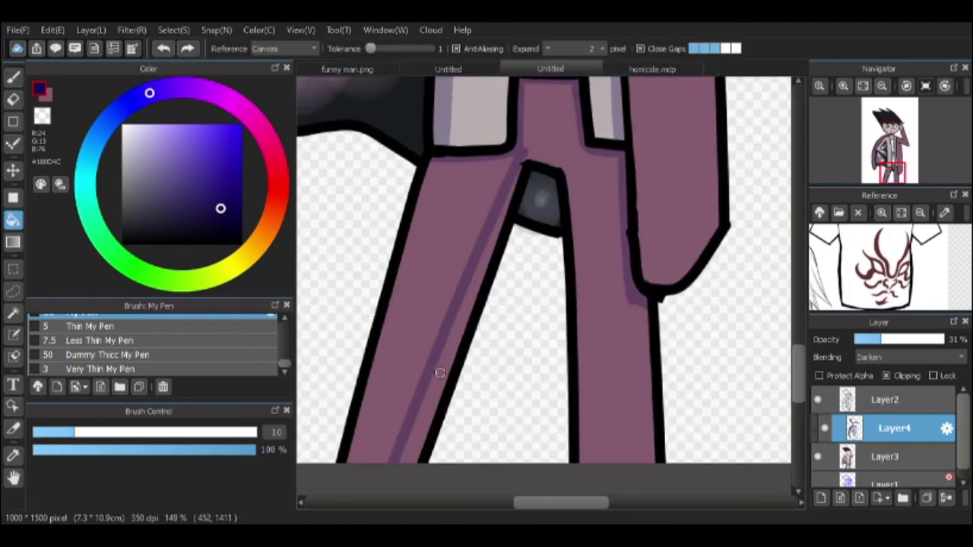
pyautogui.scroll(-1, 550, 192)
pyautogui.hotkey('ctrl', 'z')
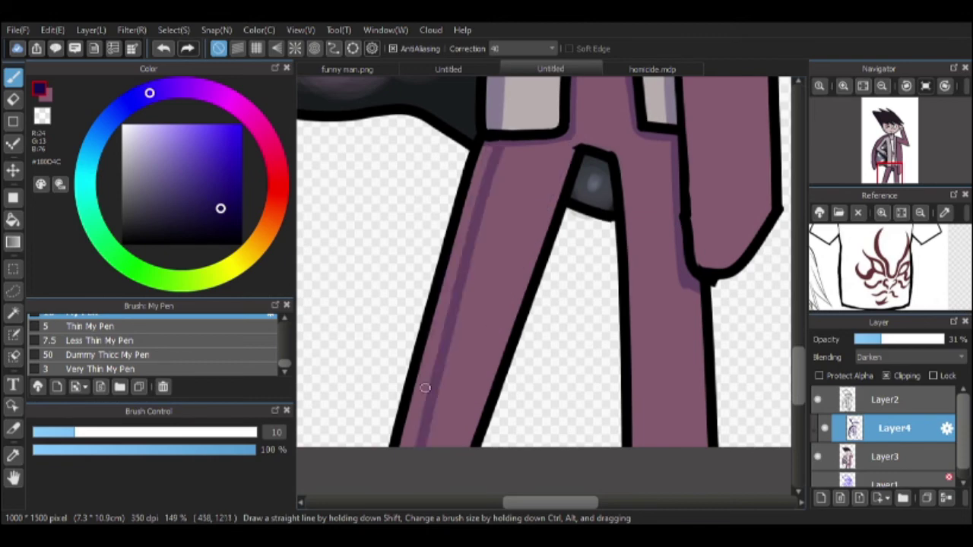
pyautogui.moveTo(485, 152); pyautogui.dragTo(411, 445)
pyautogui.hotkey('ctrl', 'z')
pyautogui.moveTo(457, 304); pyautogui.dragTo(471, 275)
pyautogui.press('g')
pyautogui.click(524, 266)
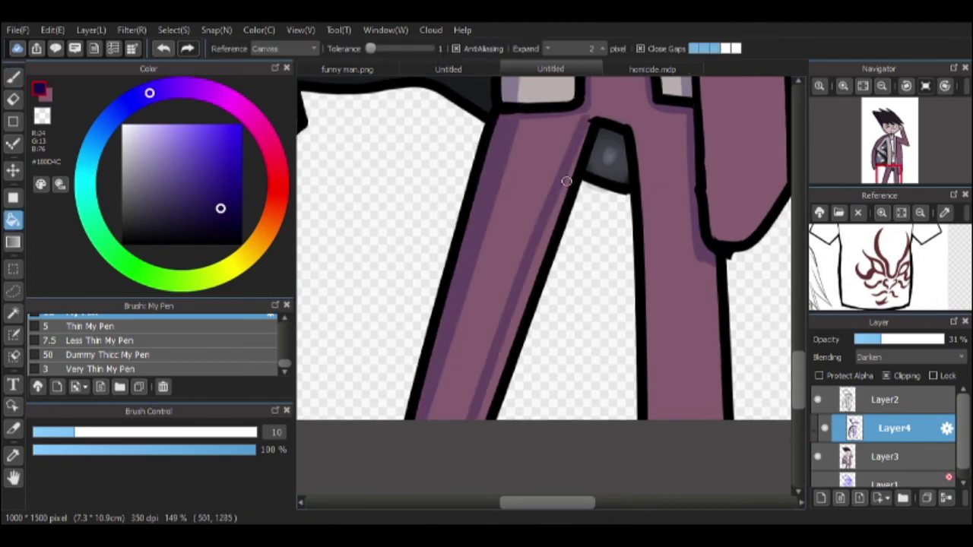
# Step: Shade the inner edges of both trouser legs and tidy around the galaxy lining between them with the eraser
pyautogui.hotkey('ctrl', 'z')
pyautogui.hotkey('ctrl', 'y')
pyautogui.press('b')
pyautogui.moveTo(579, 165); pyautogui.dragTo(572, 195)
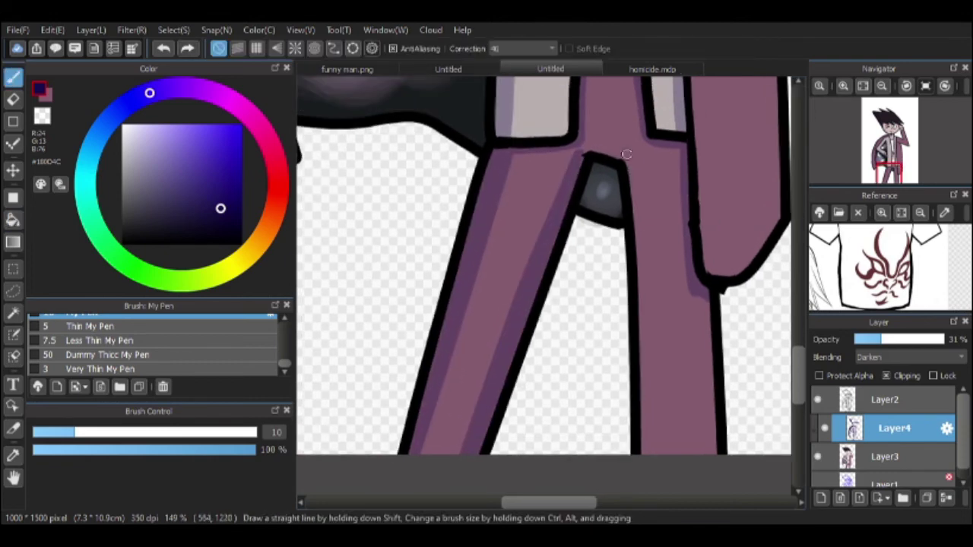
pyautogui.moveTo(626, 154); pyautogui.dragTo(650, 454)
pyautogui.scroll(3, 609, 259)
pyautogui.press('e')
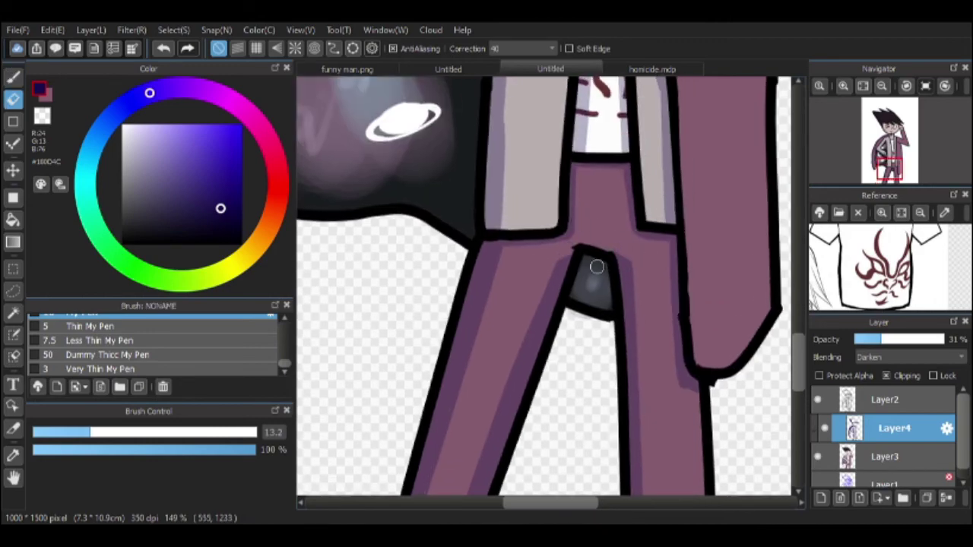
pyautogui.scroll(3, 593, 251)
pyautogui.scroll(-6, 608, 260)
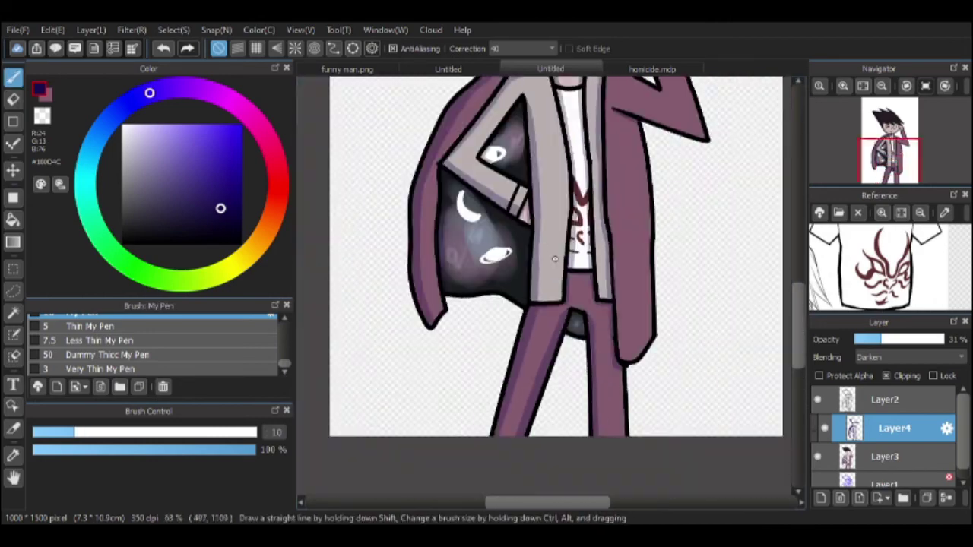
# Step: Fill the clipped Overlay layer Layer5 with a vertical linear gradient from dark red #5C0E0F down to light pink #FEC4C4
pyautogui.scroll(2, 598, 270)
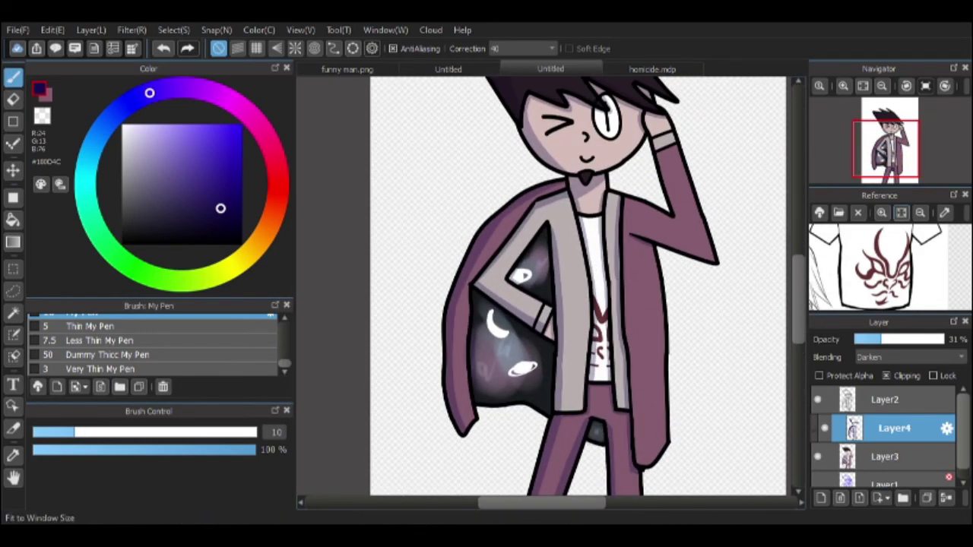
pyautogui.scroll(-2, 417, 85)
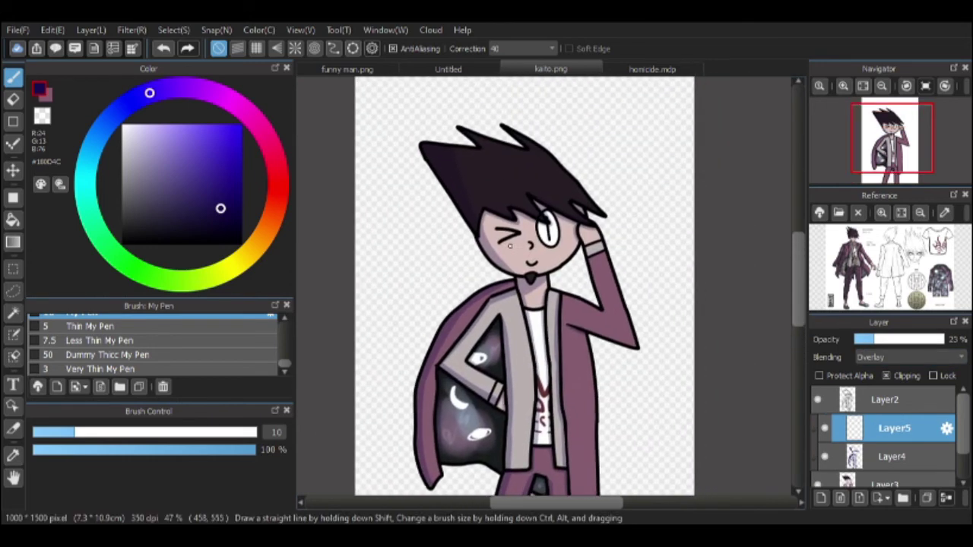
pyautogui.scroll(-3, 515, 221)
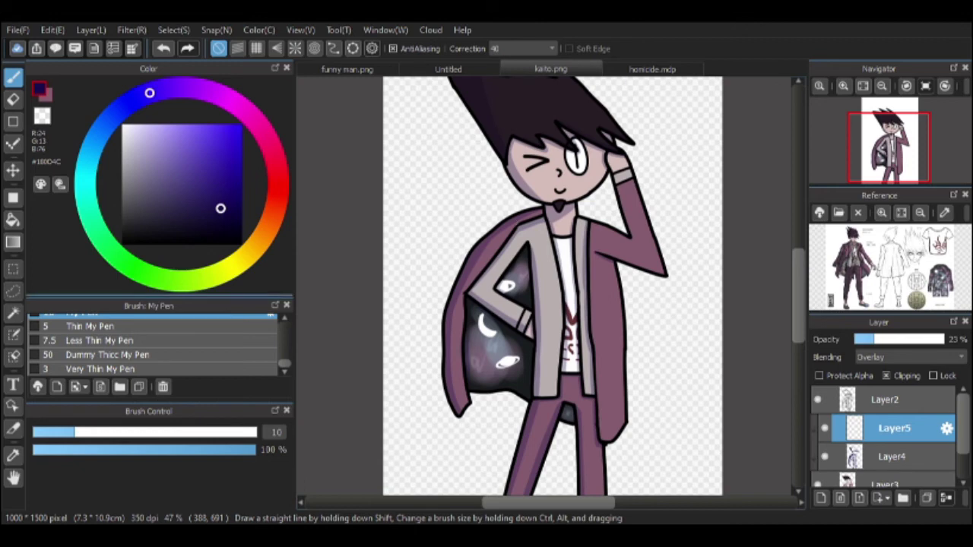
pyautogui.click(222, 201)
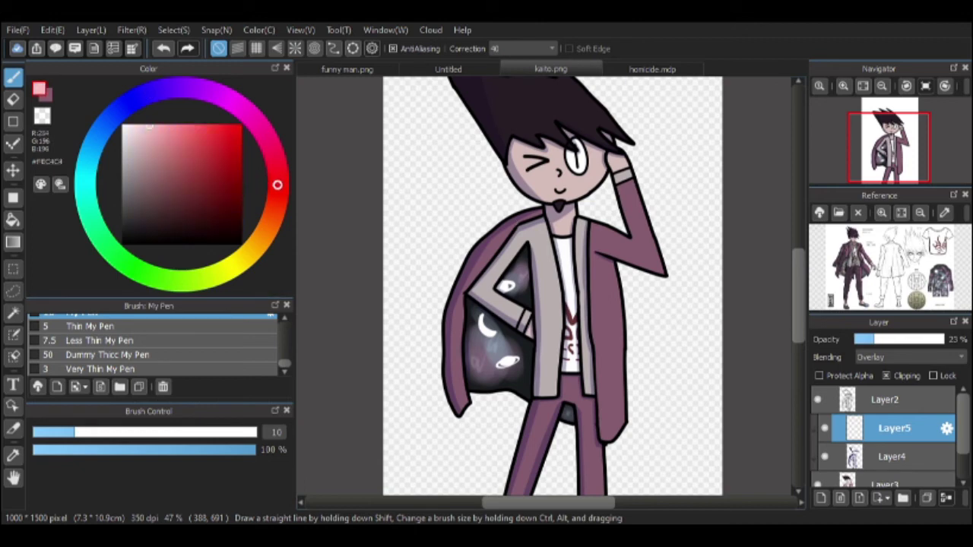
pyautogui.click(12, 241)
pyautogui.moveTo(553, 84); pyautogui.dragTo(553, 486)
pyautogui.moveTo(875, 339); pyautogui.dragTo(864, 339)
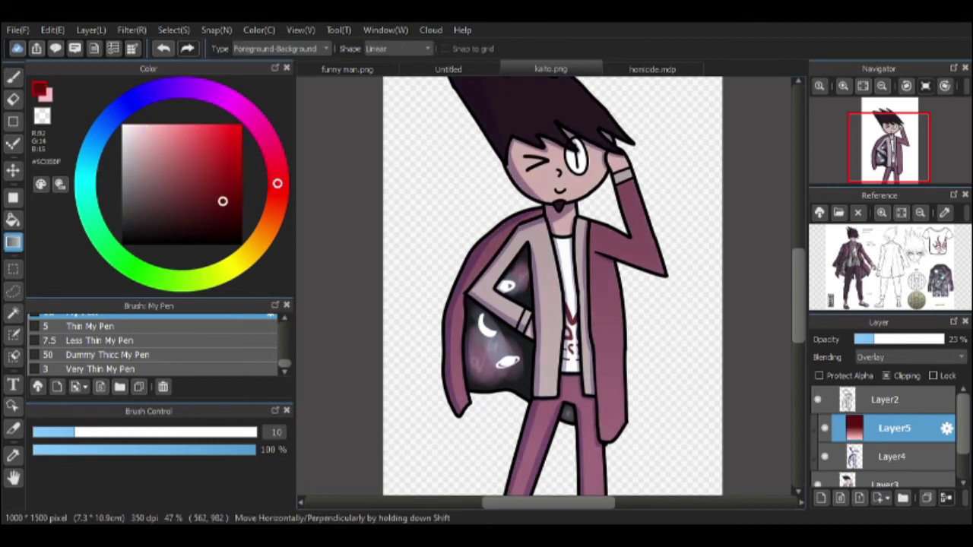
# Step: Refill Layer5 with a vertical gradient from light pink down to red #92191A and lower the layer's opacity to 10%
pyautogui.scroll(1, 552, 285)
pyautogui.click(221, 176)
pyautogui.scroll(1, 551, 286)
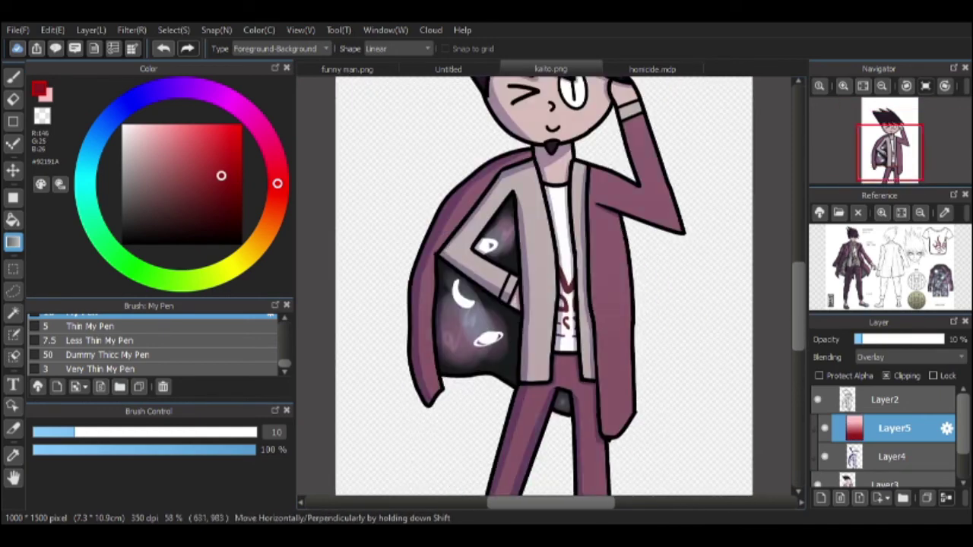
pyautogui.scroll(3, 551, 286)
pyautogui.scroll(-2, 551, 285)
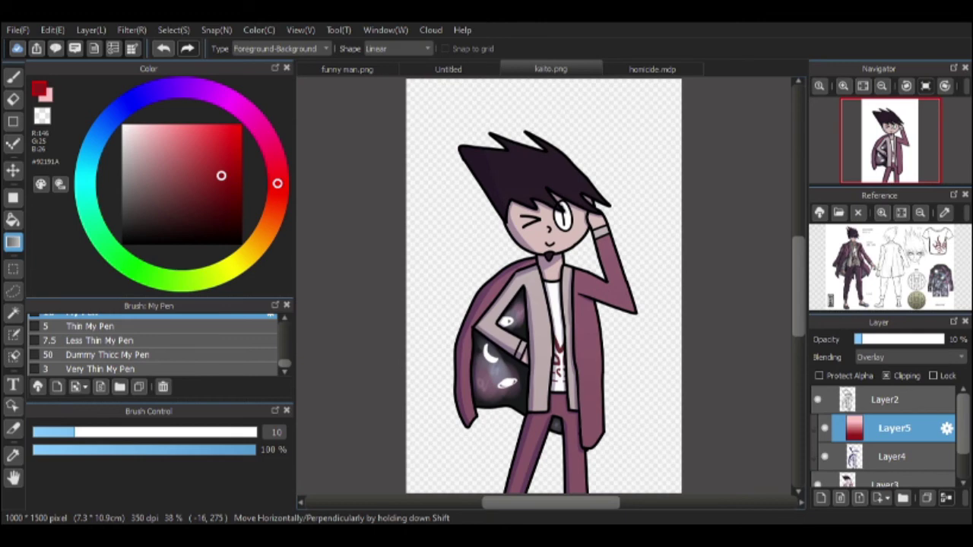
# Step: Save the drawing and compare the Layer5 gradient refilled with muted pink #E18E8E against its previous state, up close and in full view
pyautogui.hotkey('ctrl', 's')
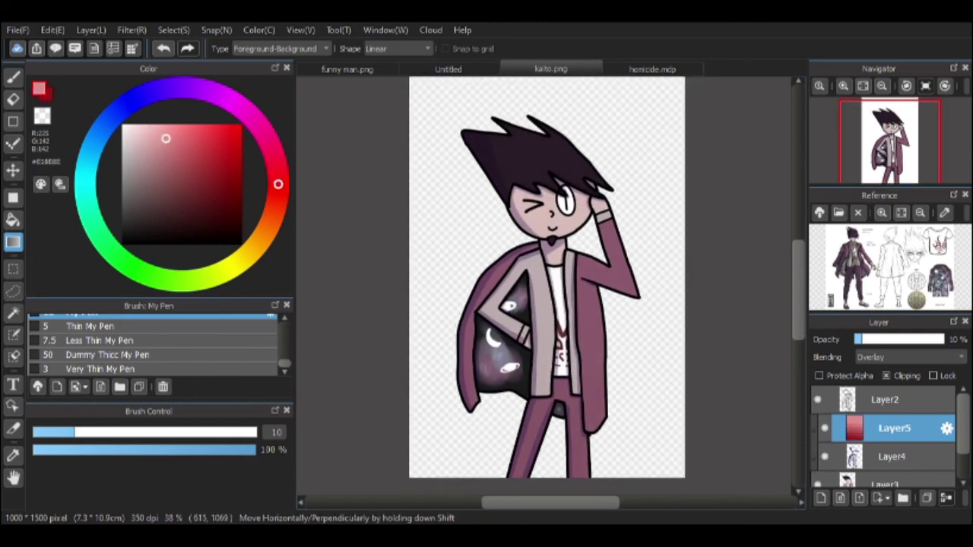
pyautogui.hotkey('ctrl', 'z')
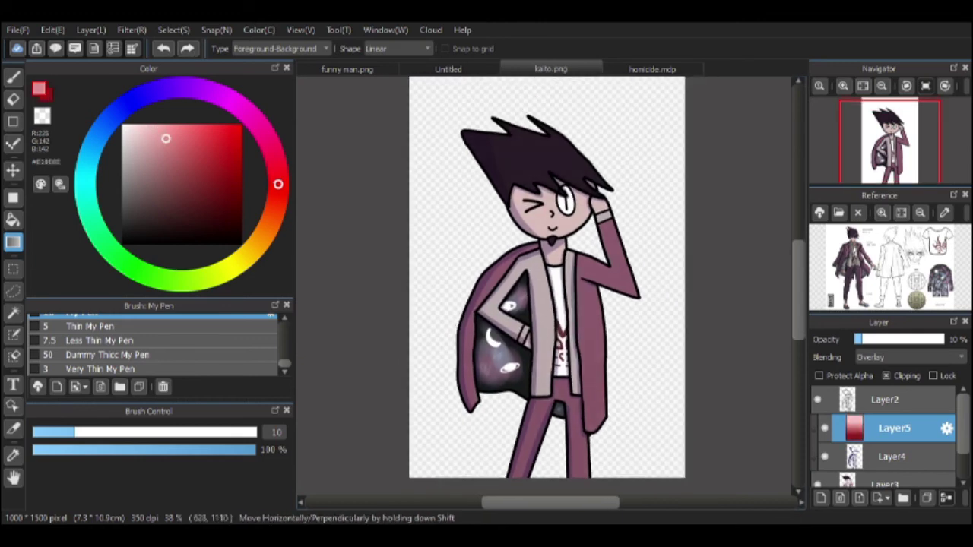
pyautogui.hotkey('ctrl', 'y')
pyautogui.hotkey('ctrl', 'z')
pyautogui.hotkey('ctrl', 'y')
pyautogui.click(843, 86)
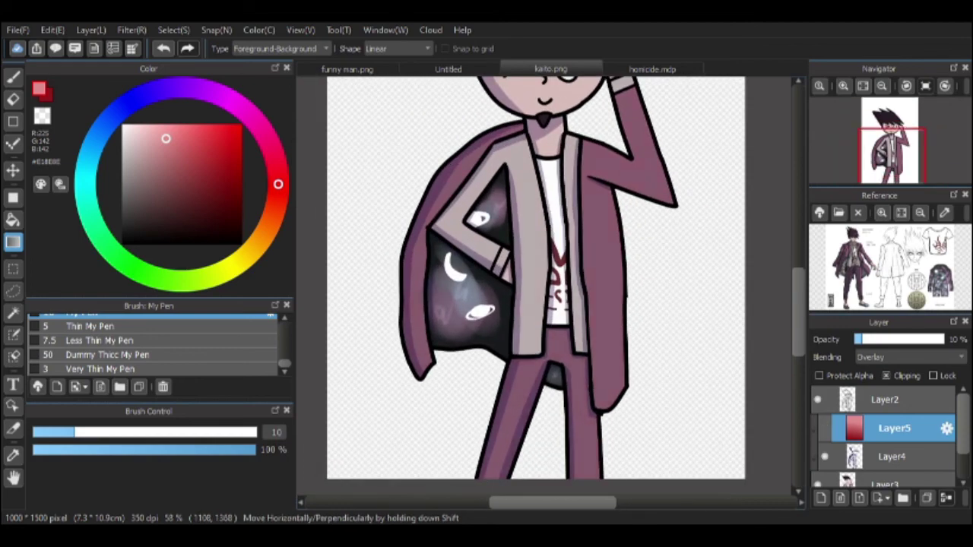
pyautogui.click(882, 86)
pyautogui.click(882, 86)
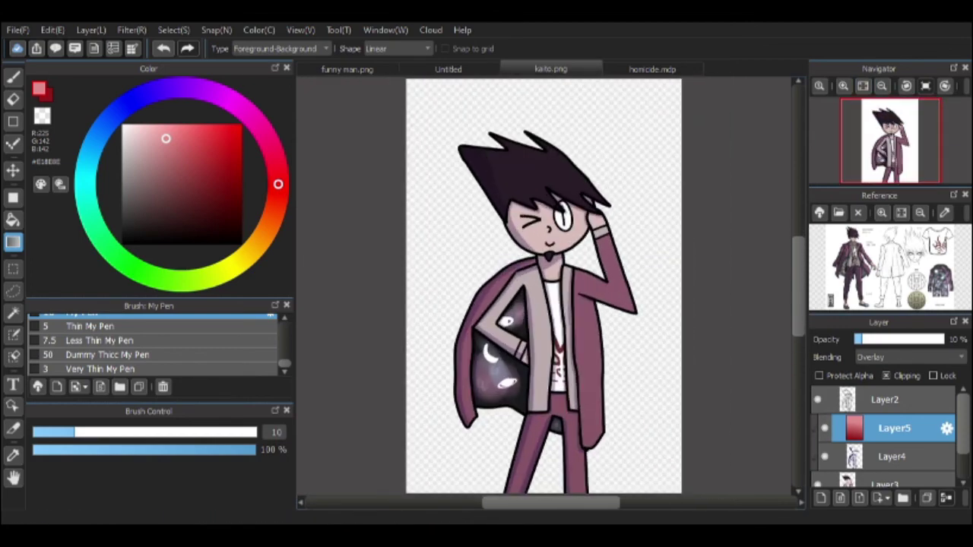